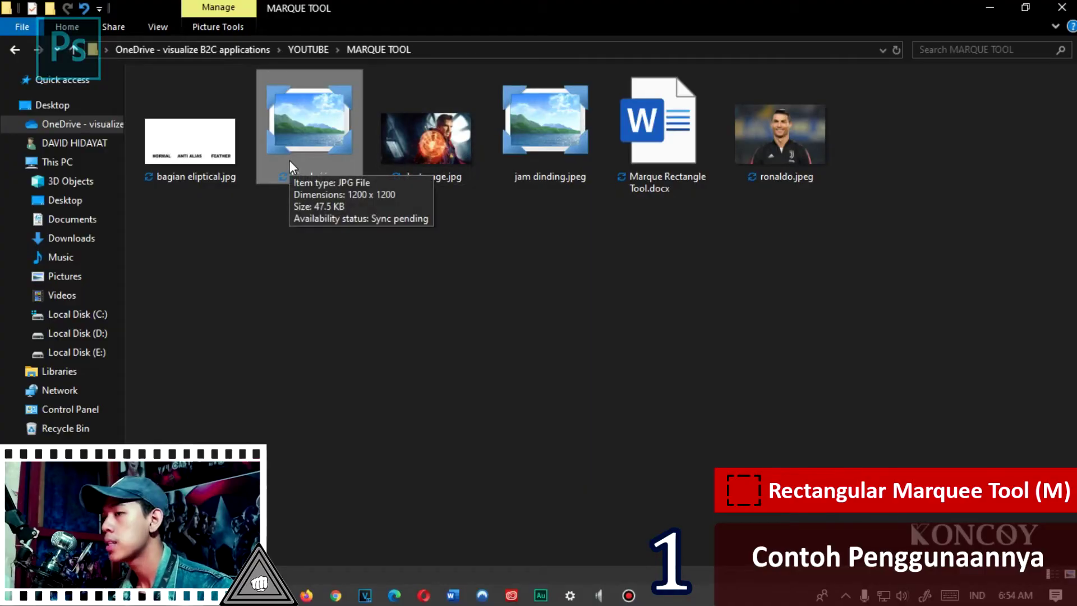
Step: Open bingkai.jpg from the MARQUE TOOL folder by dragging it into Photoshop
left_click_drag(289, 160, 480, 240)
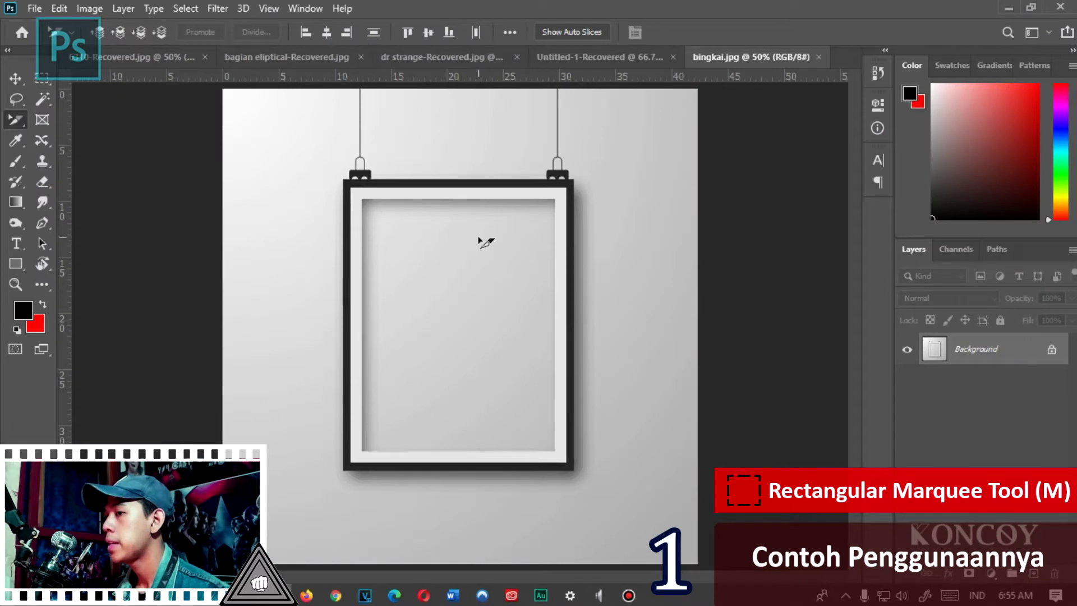
Step: Show the Rectangular Marquee tool's four variants: Rectangular, Elliptical, Single Row and Single Column
left_click(42, 78)
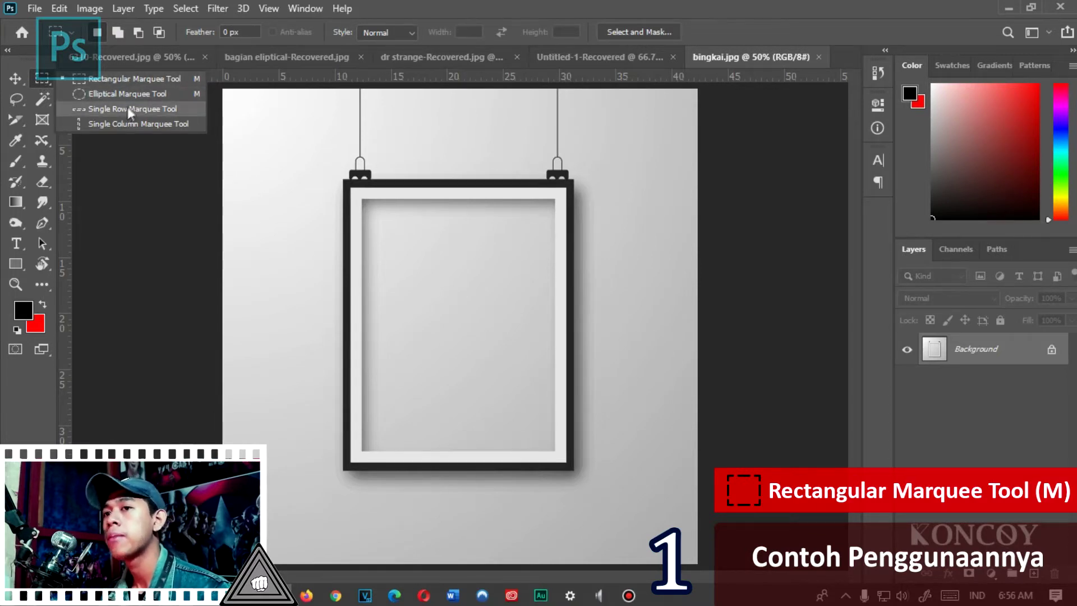
Step: Close the variant list and keep Rectangular Marquee as the active tool
left_click(138, 79)
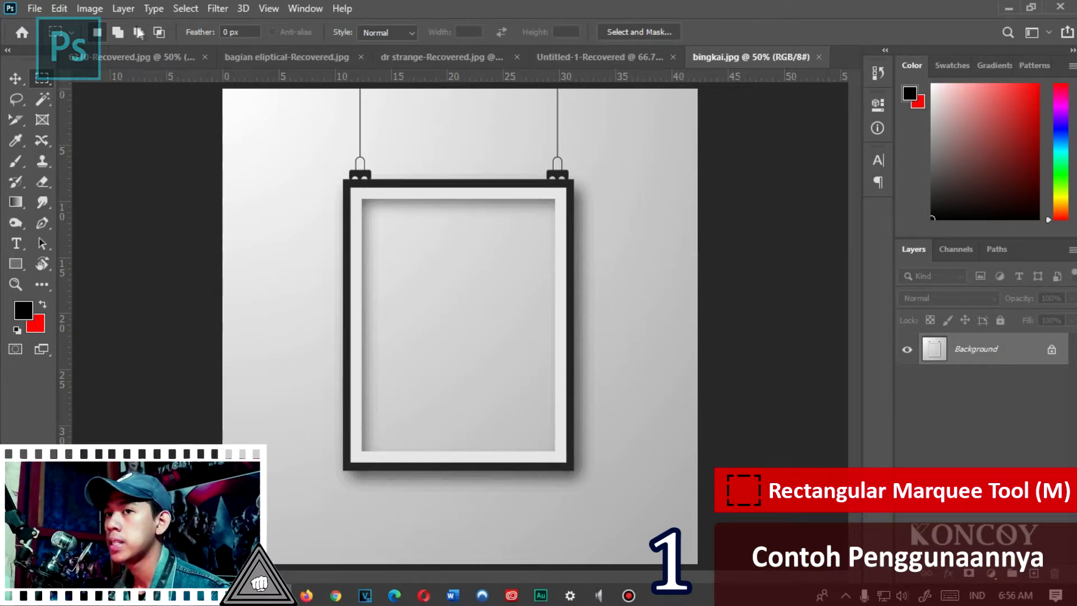
right_click(44, 87)
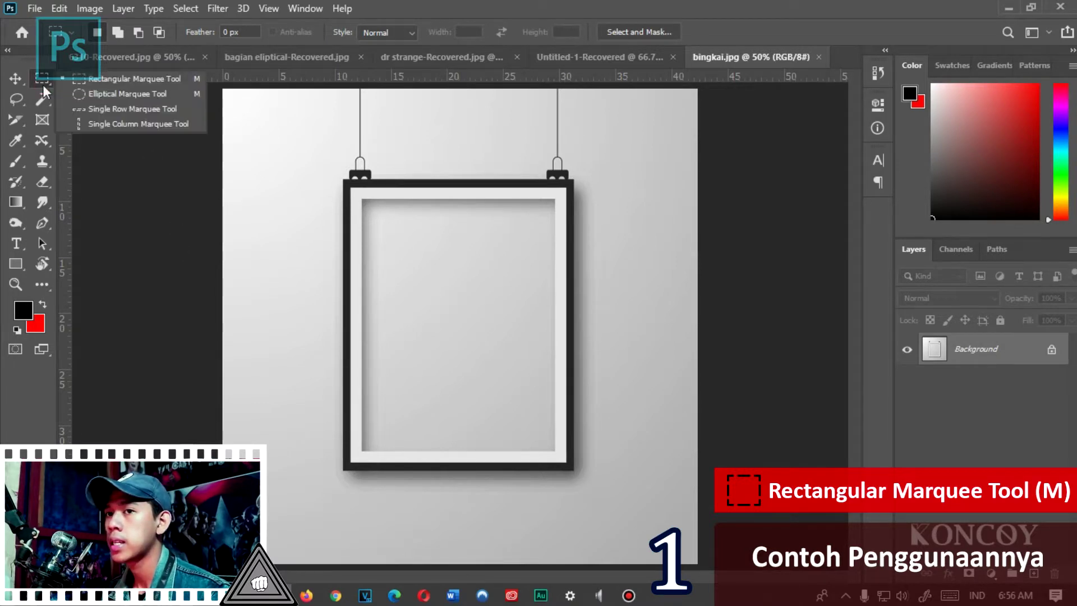
left_click(113, 79)
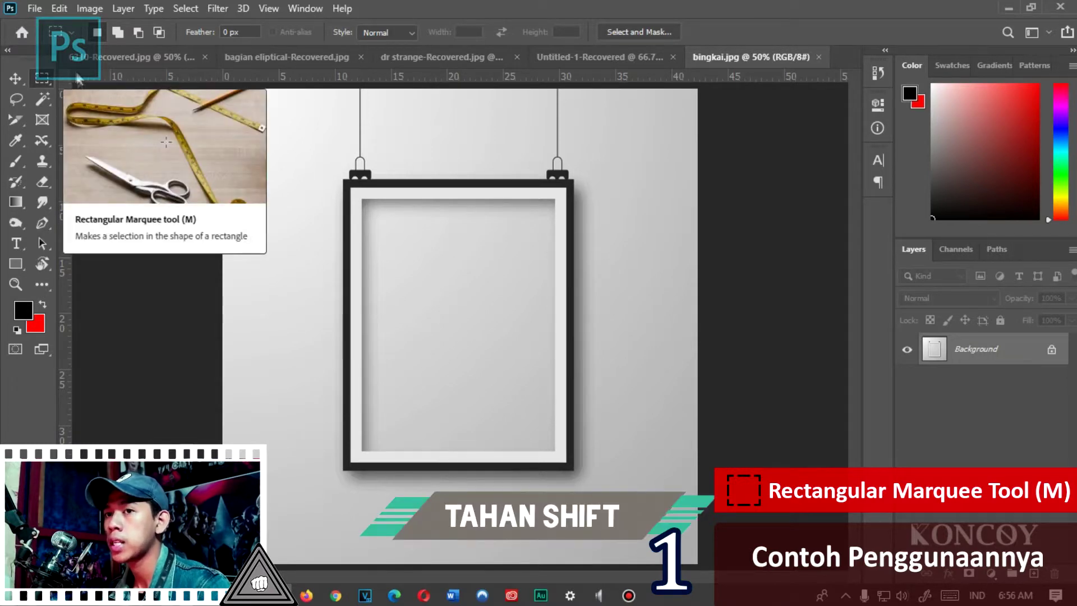
key("shift+m")
key("shift+m")
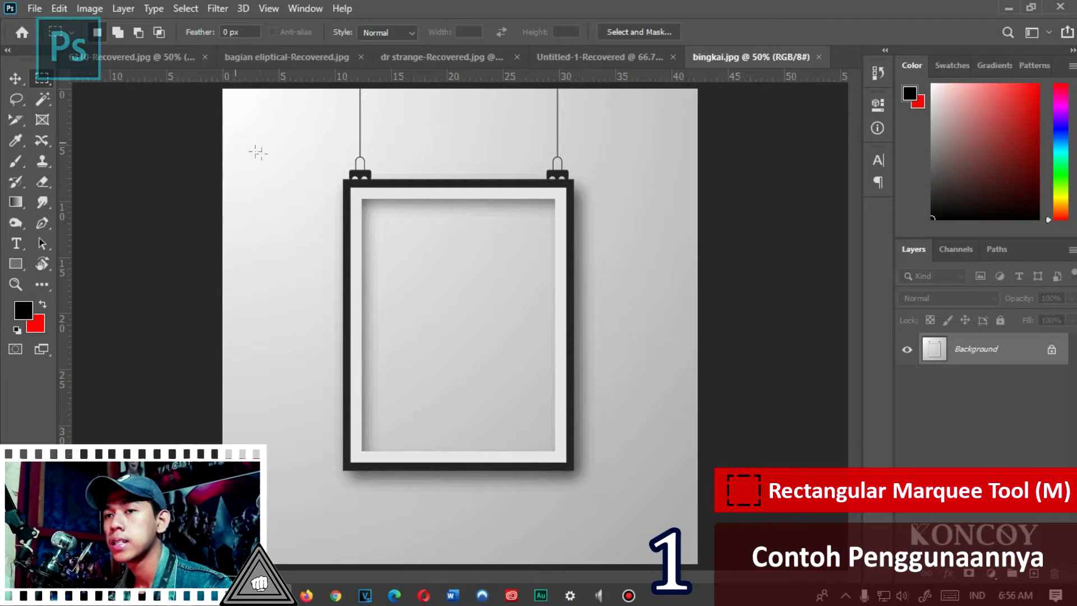
Step: Draw a rectangular selection around the whole hanging frame, leaving a wall margin
left_click_drag(242, 137, 481, 408)
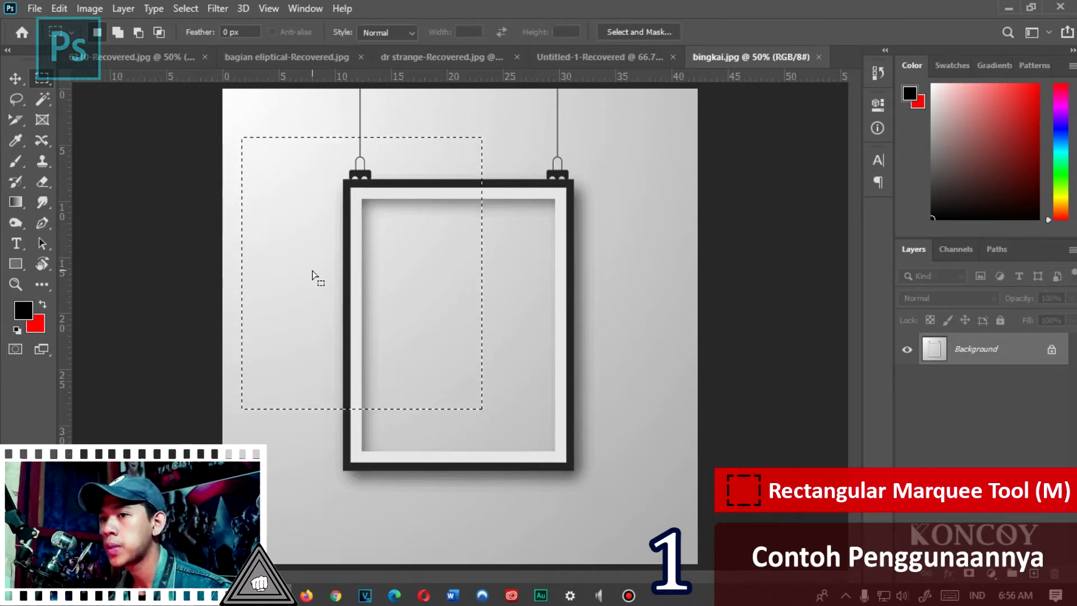
left_click(264, 128)
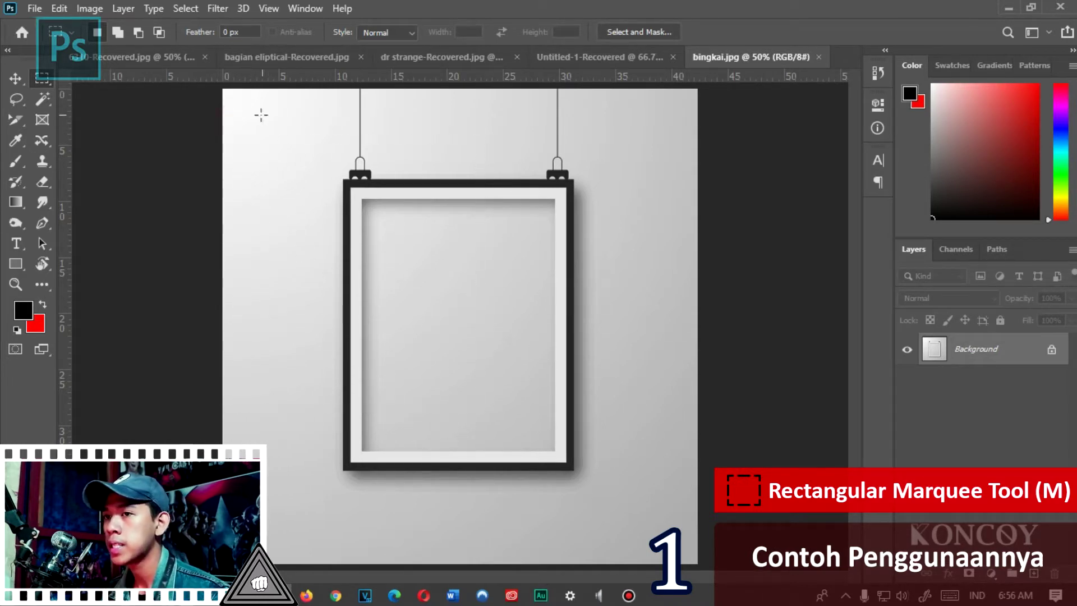
left_click_drag(259, 113, 557, 452)
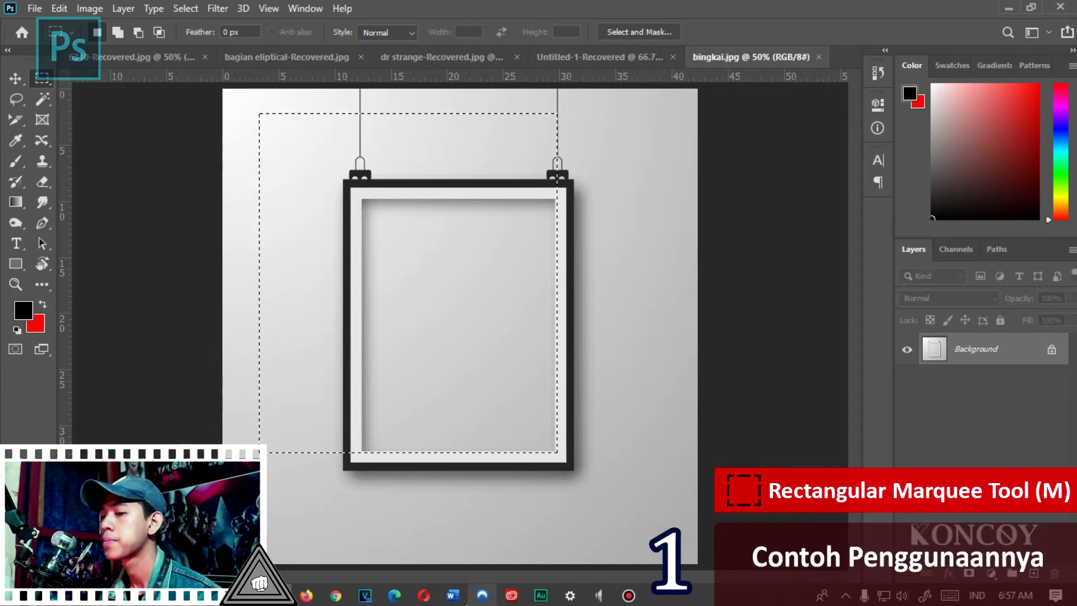
left_click(311, 183)
left_click_drag(311, 182, 482, 278)
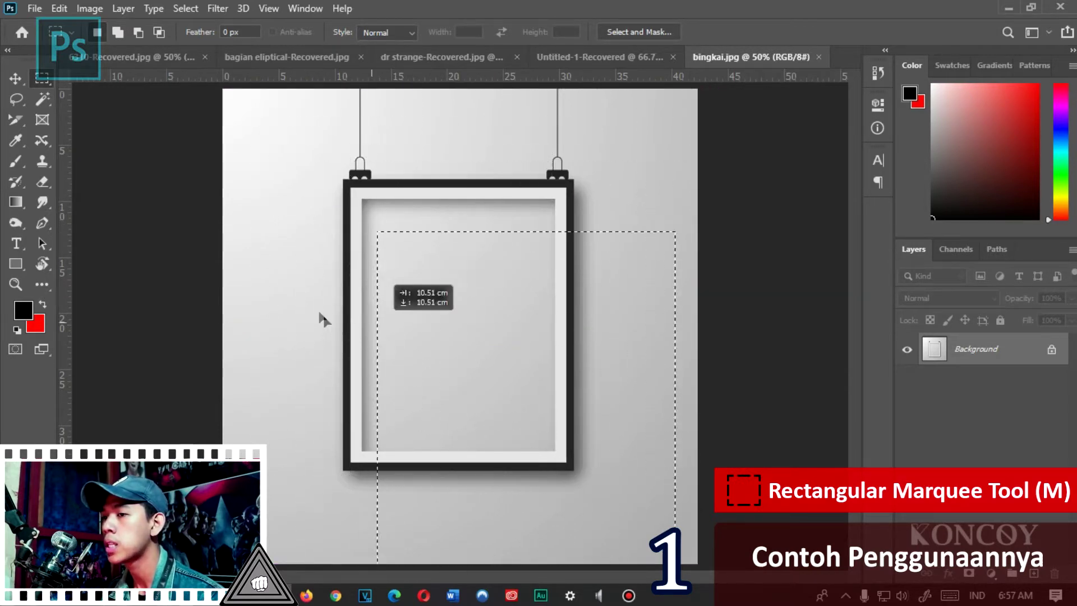
mouse_move(481, 274)
left_mouse_down()
mouse_move(332, 237)
mouse_move(353, 212)
left_mouse_up()
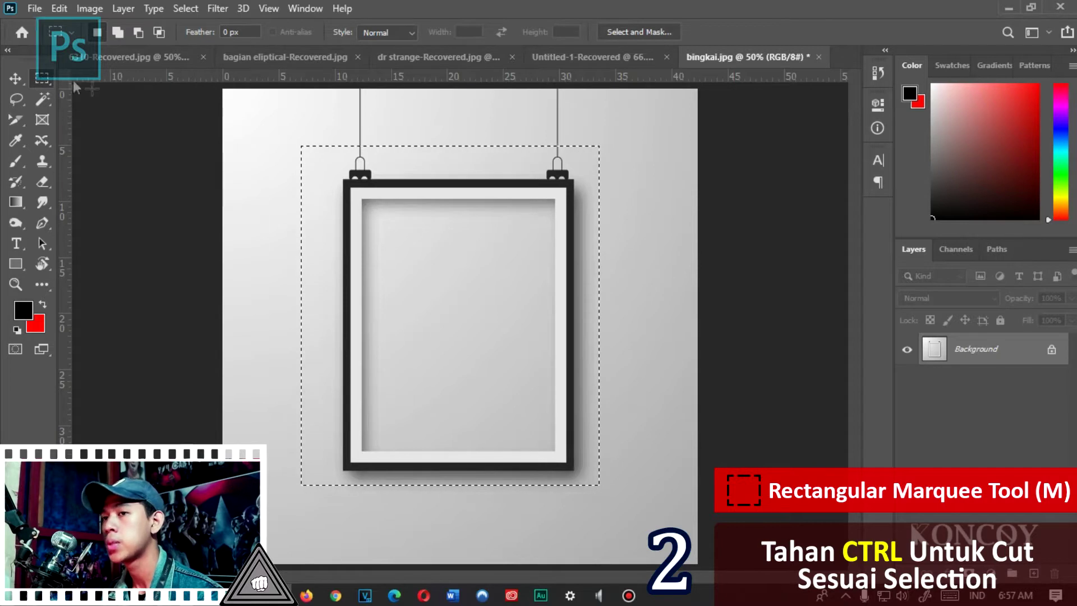
Step: Select the left half of the frame with the Rectangular Marquee
right_click(42, 78)
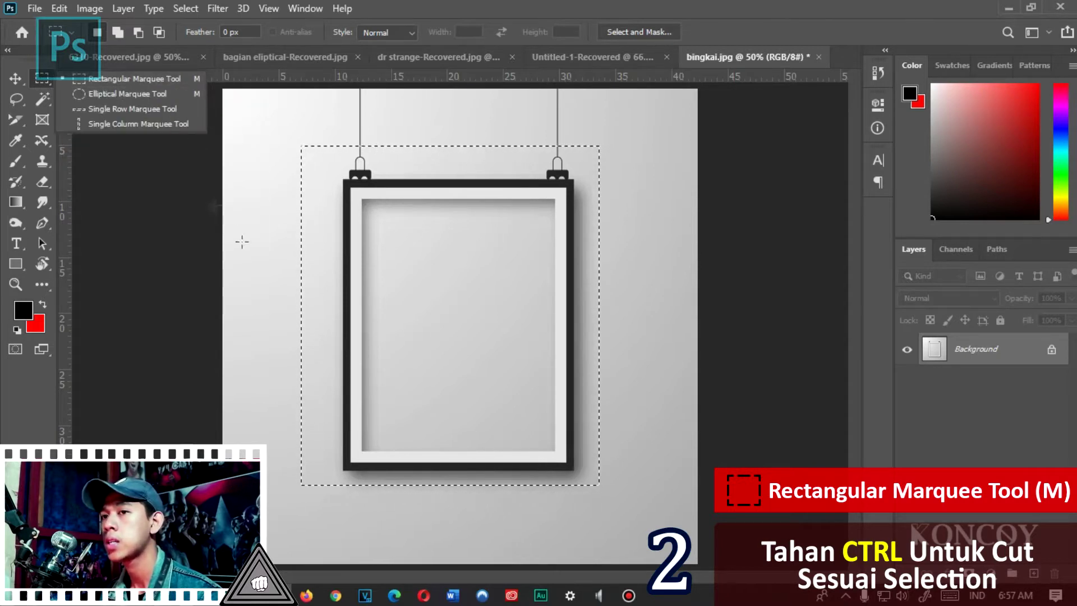
left_click(335, 188)
mouse_move(267, 110)
left_mouse_down()
mouse_move(396, 337)
mouse_move(460, 417)
left_mouse_up()
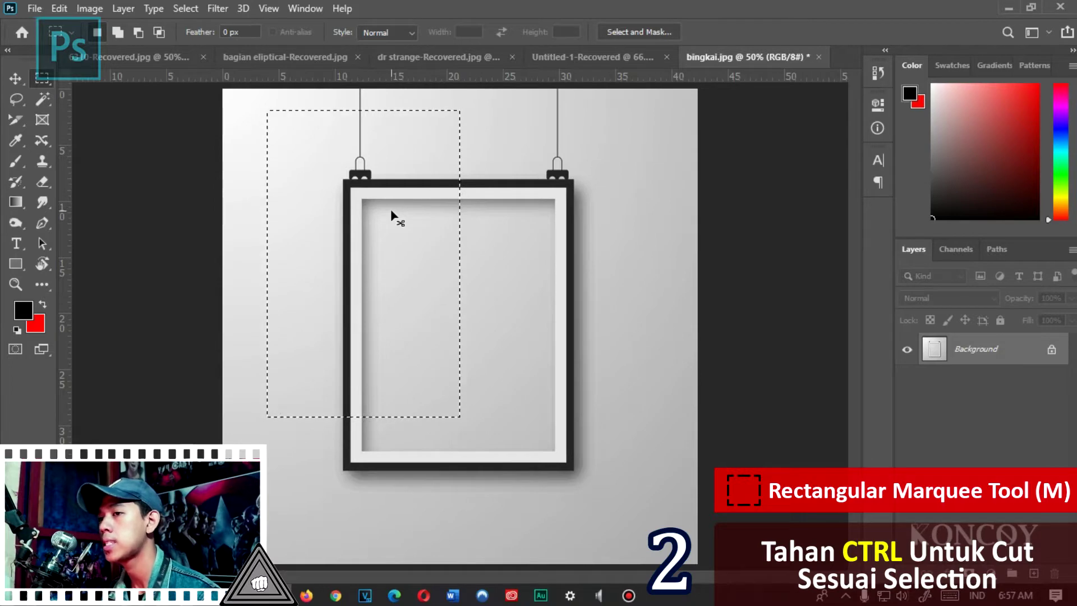
Step: Cut the selected piece and drag it down-right, leaving a red rectangle behind
left_click_drag(380, 155, 521, 252)
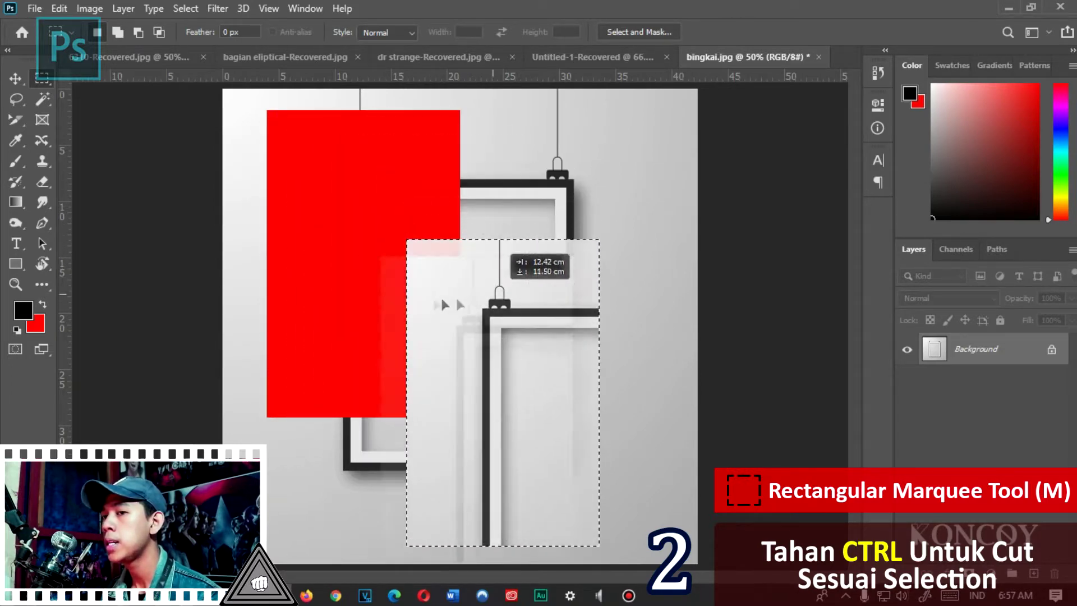
left_click_drag(522, 252, 557, 230)
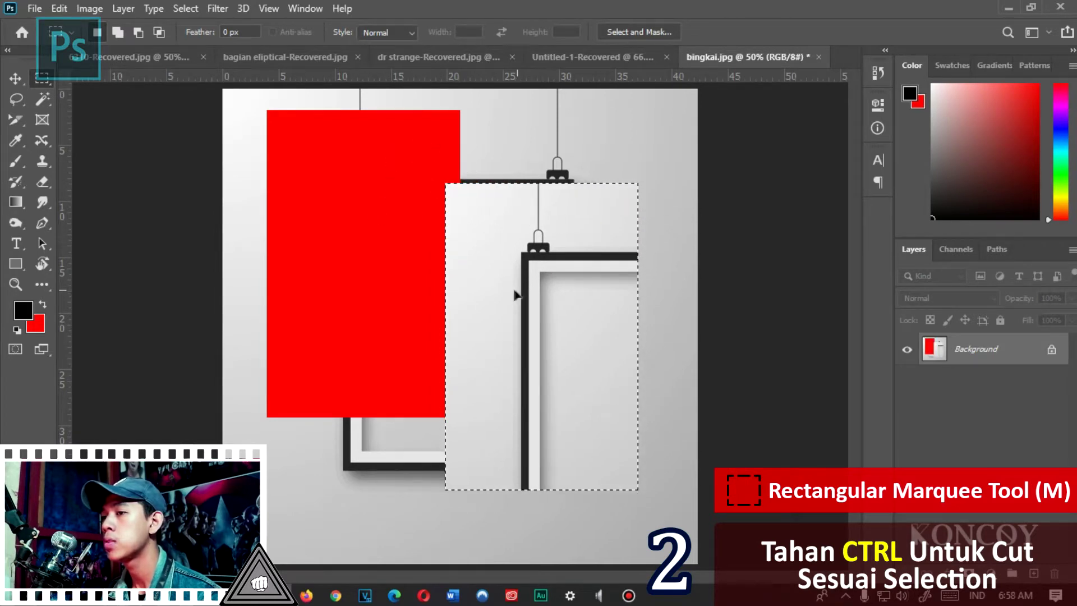
left_click_drag(507, 229, 582, 178)
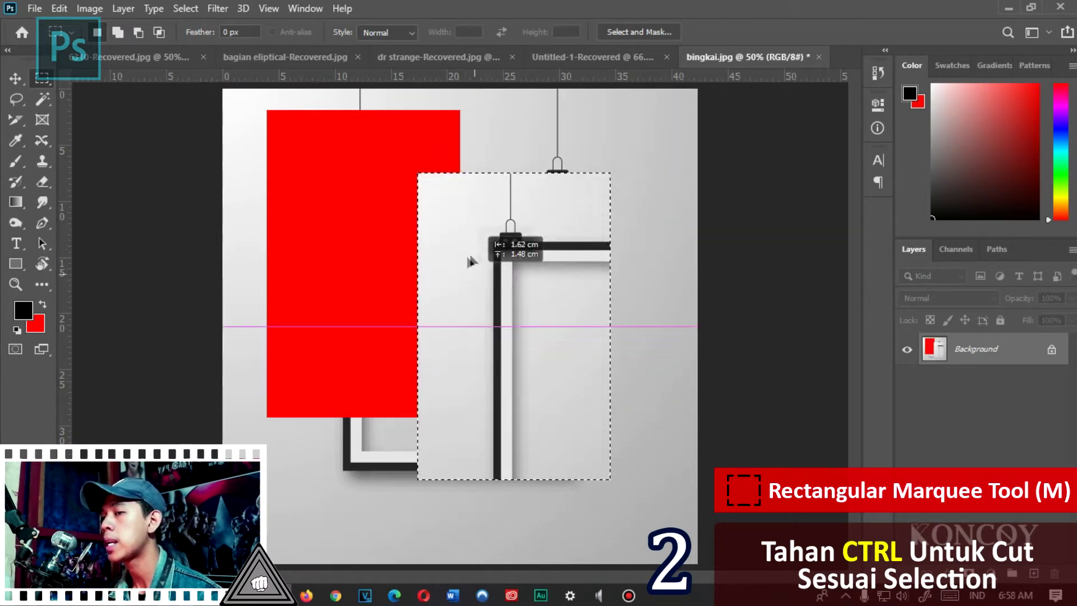
left_click_drag(455, 318, 483, 304)
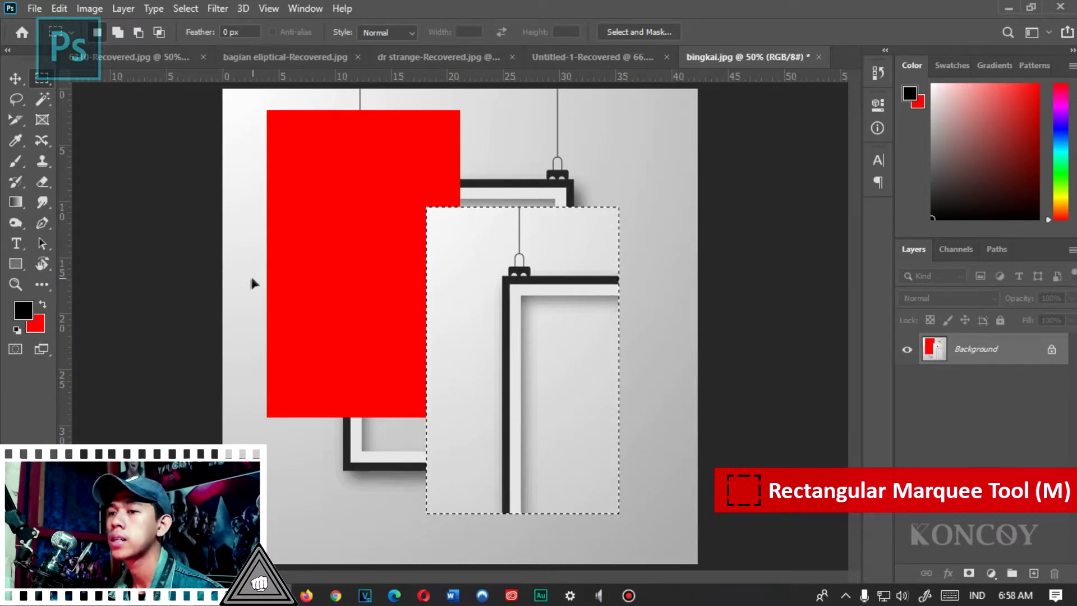
Step: Set the background colour to white (ffffff)
left_click(36, 324)
type("ffffff")
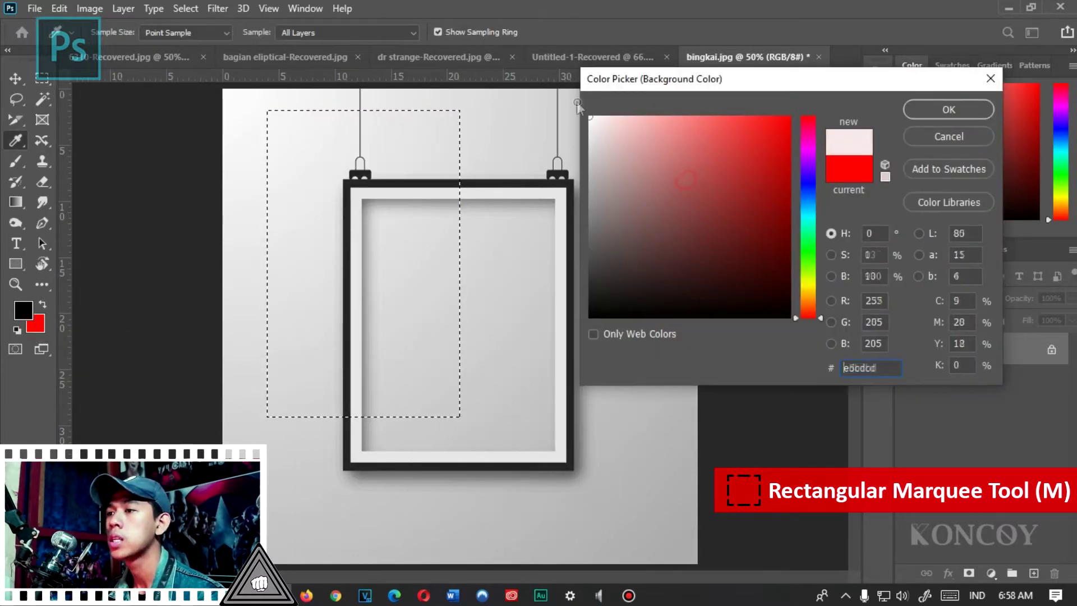
left_click(949, 109)
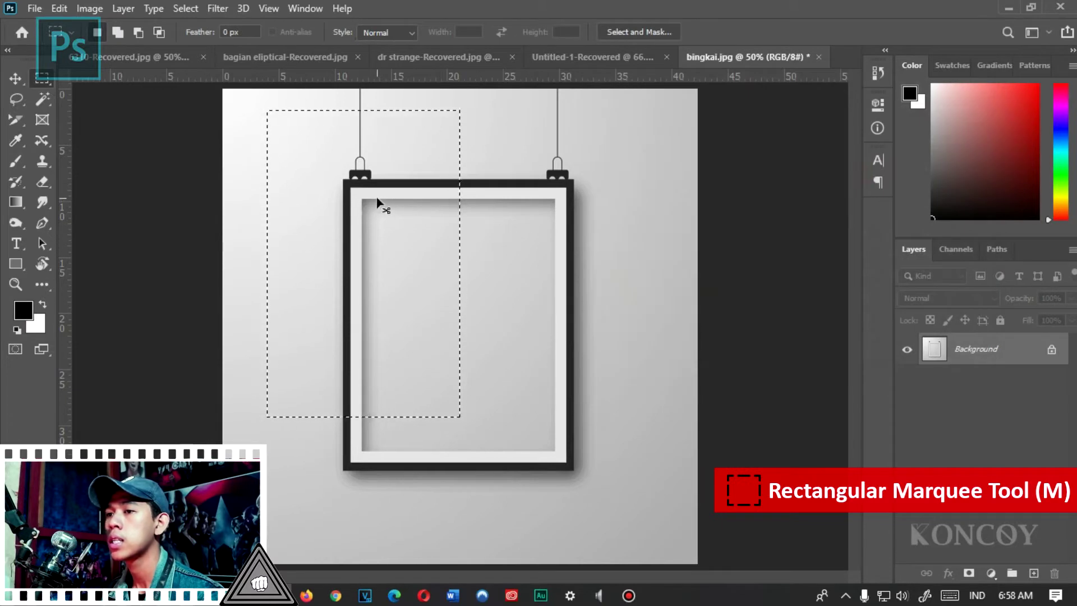
Step: Test-cut the selection to show white behind, then undo and deselect
left_click_drag(381, 203, 541, 353)
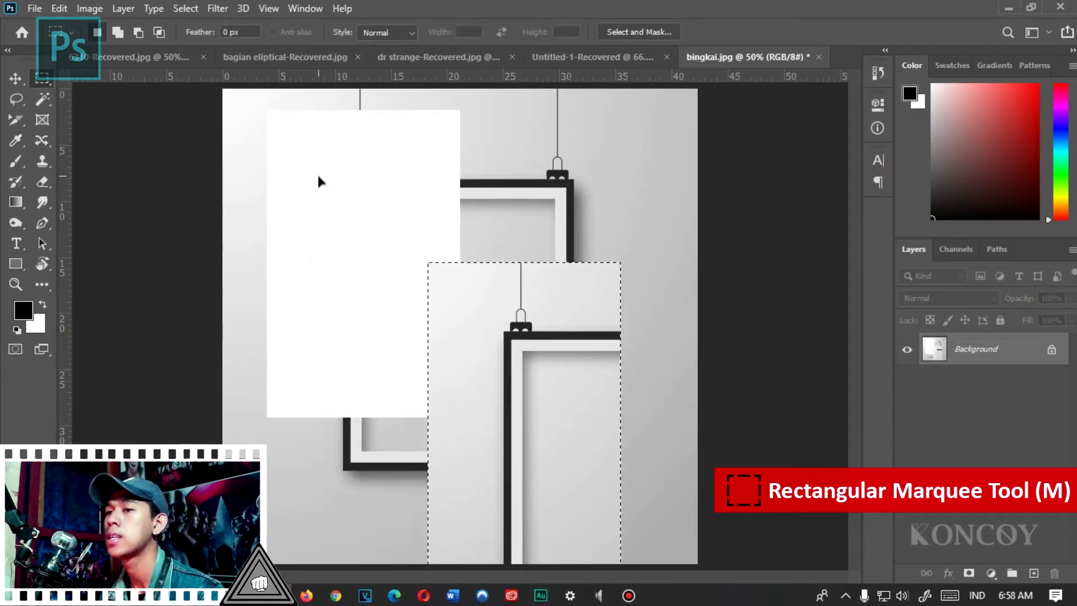
key("ctrl+z")
key("ctrl+d")
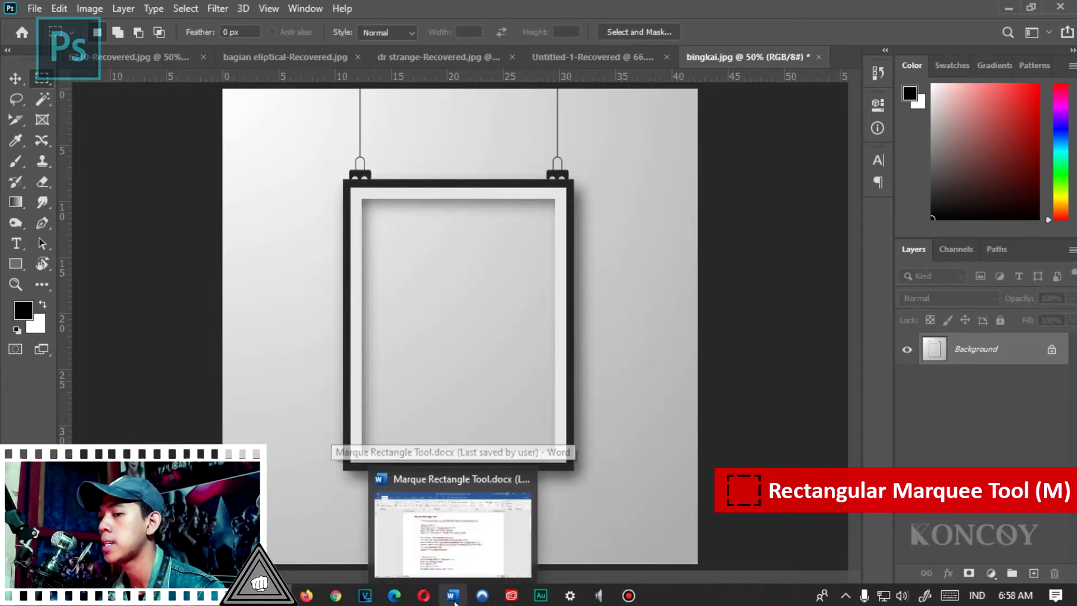
left_click_drag(286, 150, 544, 478)
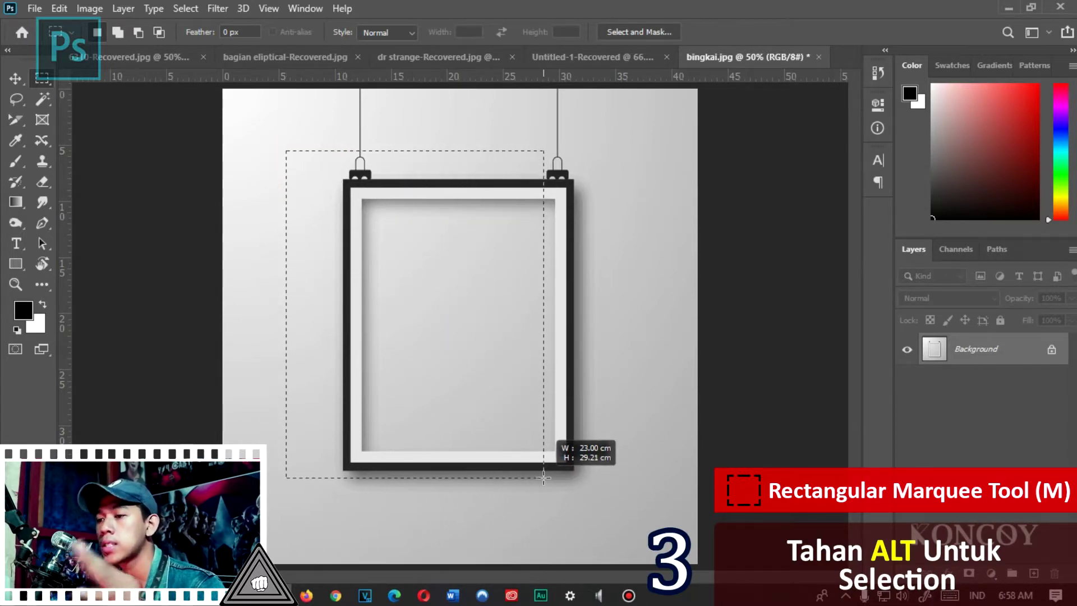
left_click_drag(543, 477, 553, 484)
left_click(552, 481)
mouse_move(422, 272)
left_mouse_down()
mouse_move(541, 361)
mouse_move(567, 425)
mouse_move(460, 318)
mouse_move(565, 355)
mouse_move(597, 385)
mouse_move(600, 410)
mouse_move(479, 318)
mouse_move(458, 204)
mouse_move(537, 266)
mouse_move(582, 249)
mouse_move(596, 339)
mouse_move(553, 417)
mouse_move(467, 308)
mouse_move(437, 225)
mouse_move(550, 196)
mouse_move(533, 162)
mouse_move(544, 150)
left_mouse_up()
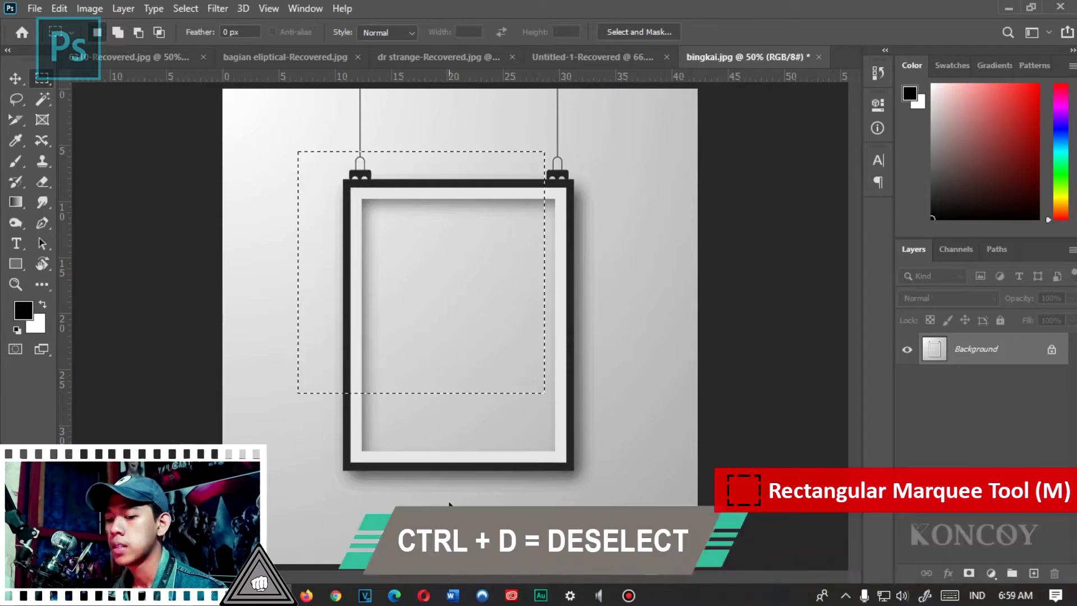
key("ctrl+d")
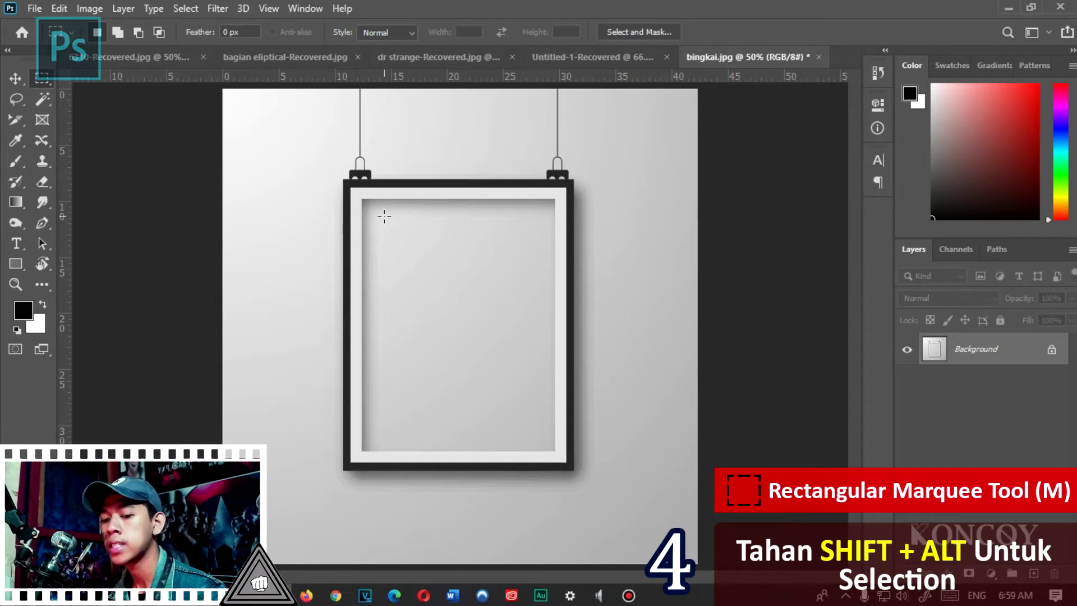
mouse_move(396, 232)
left_mouse_down()
mouse_move(396, 153)
mouse_move(450, 249)
left_mouse_up()
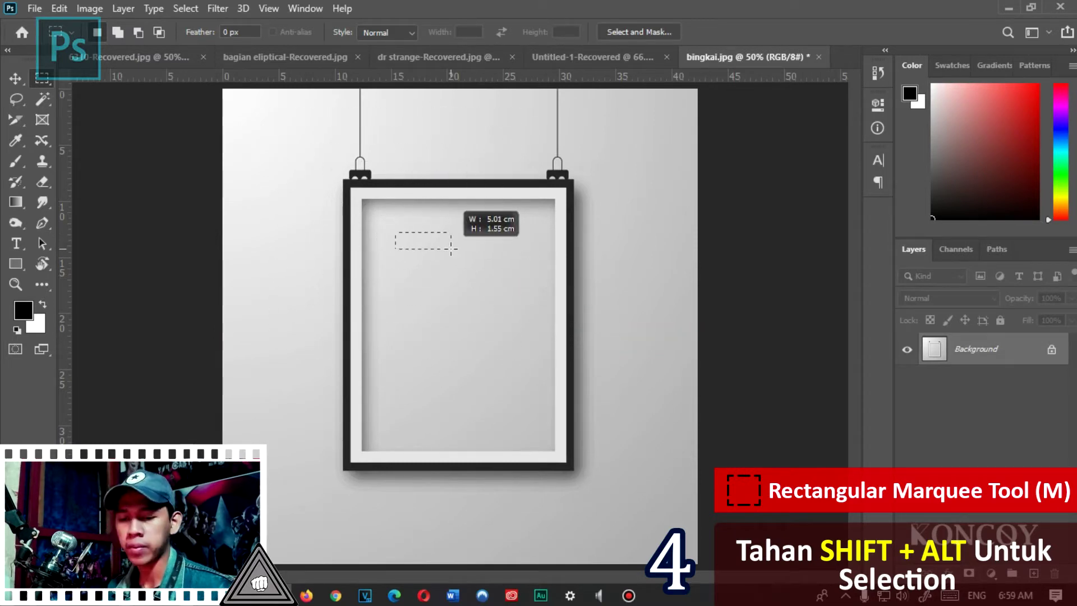
left_click_drag(451, 248, 528, 243)
left_click_drag(511, 319, 454, 208)
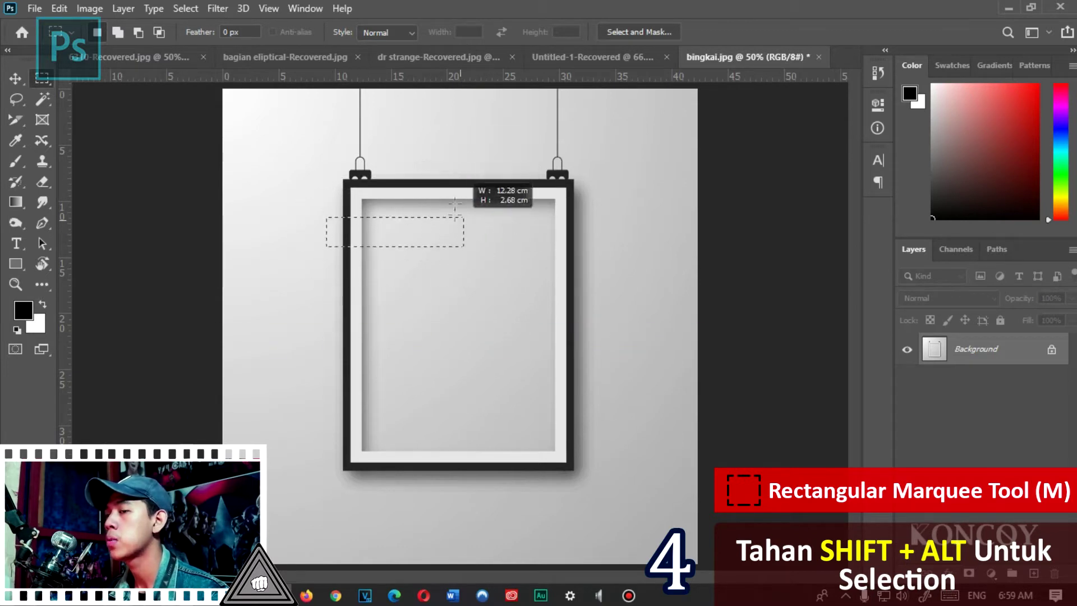
left_click_drag(455, 207, 485, 321)
key("ctrl+d")
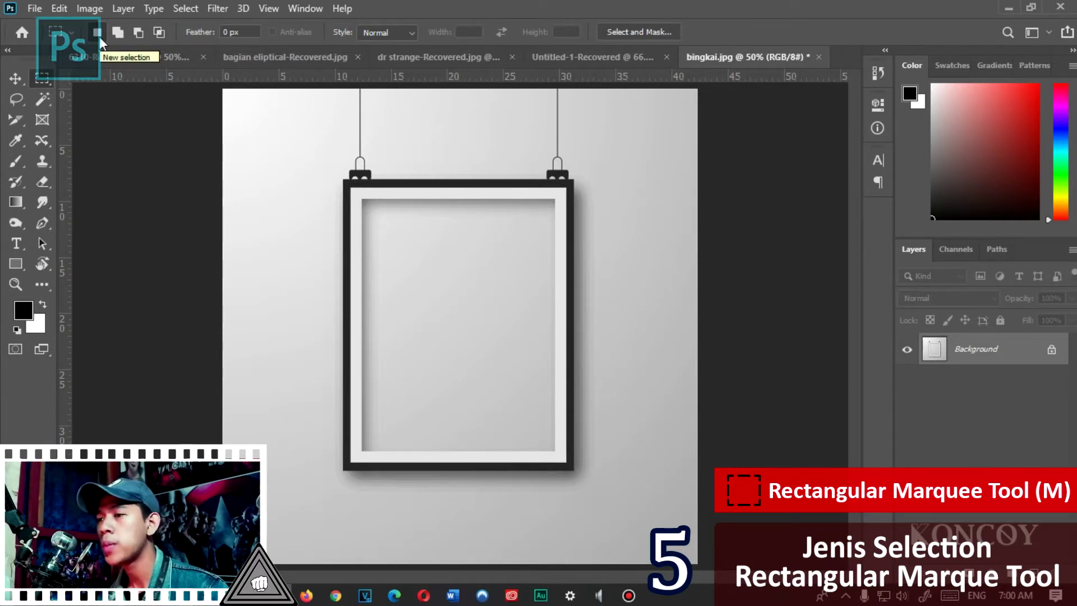
Step: Select a rectangle around the frame's right hanger and upper-right corner
right_click(39, 79)
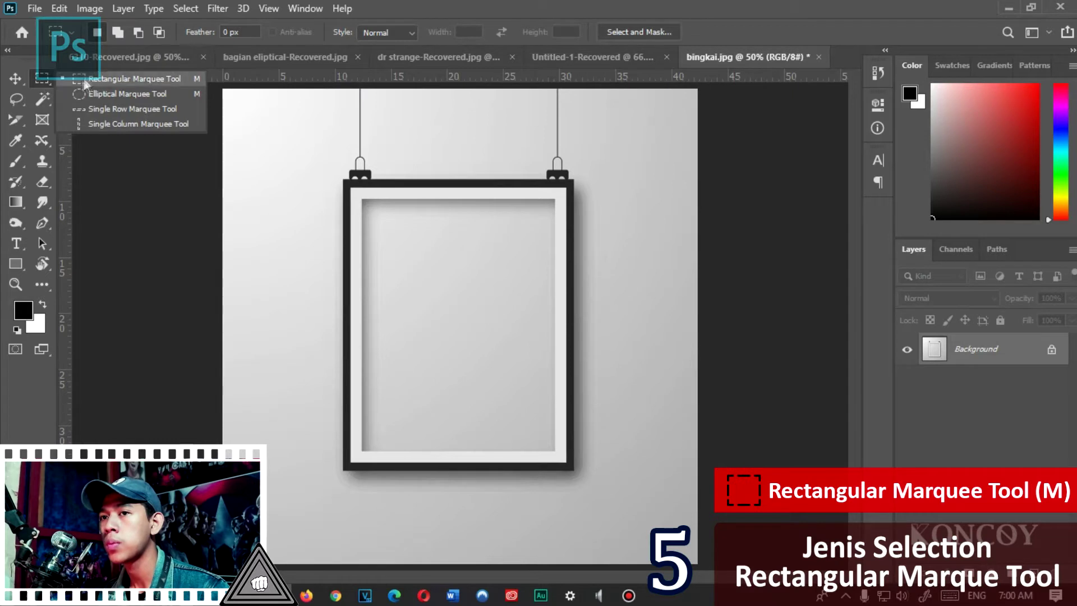
left_click(108, 80)
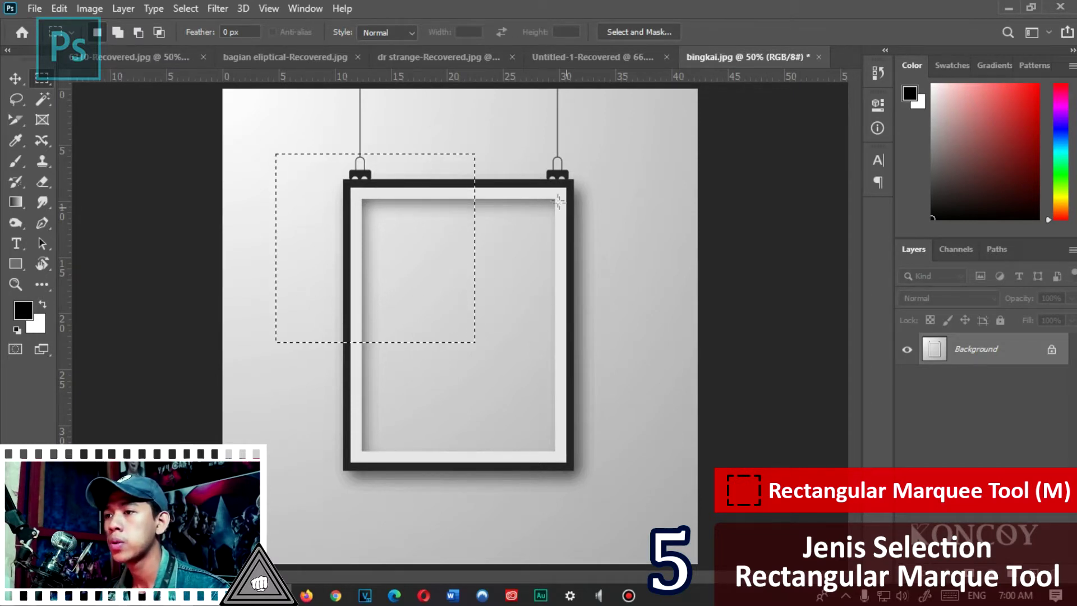
left_click_drag(520, 144, 640, 306)
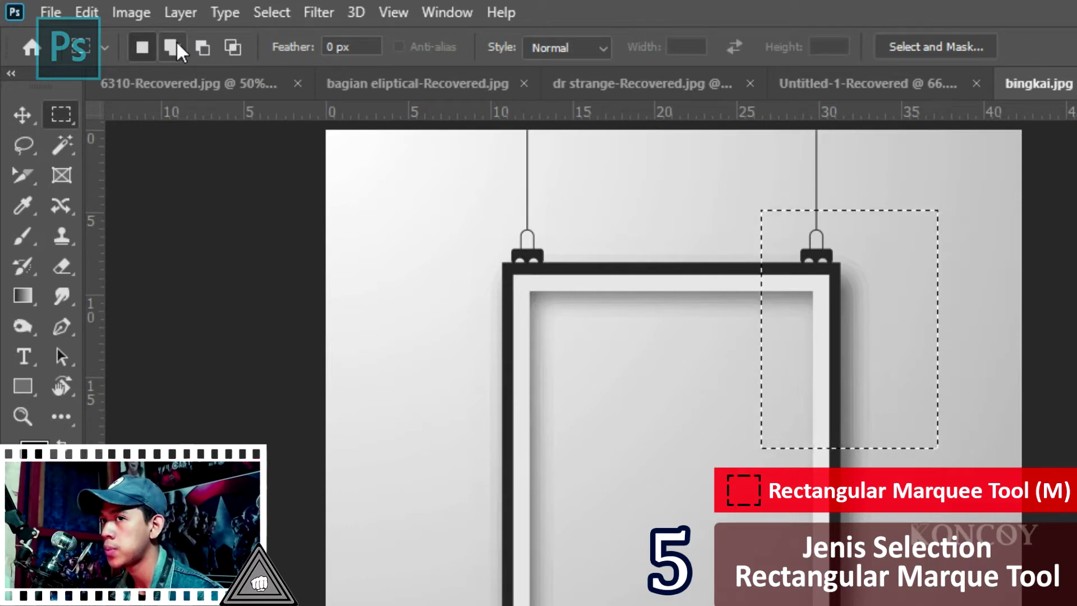
Step: In Add mode, add rectangles over the interior, bottom, left side and top-left hanger
left_click(171, 45)
left_click_drag(567, 258, 685, 367)
left_click_drag(756, 448, 791, 488)
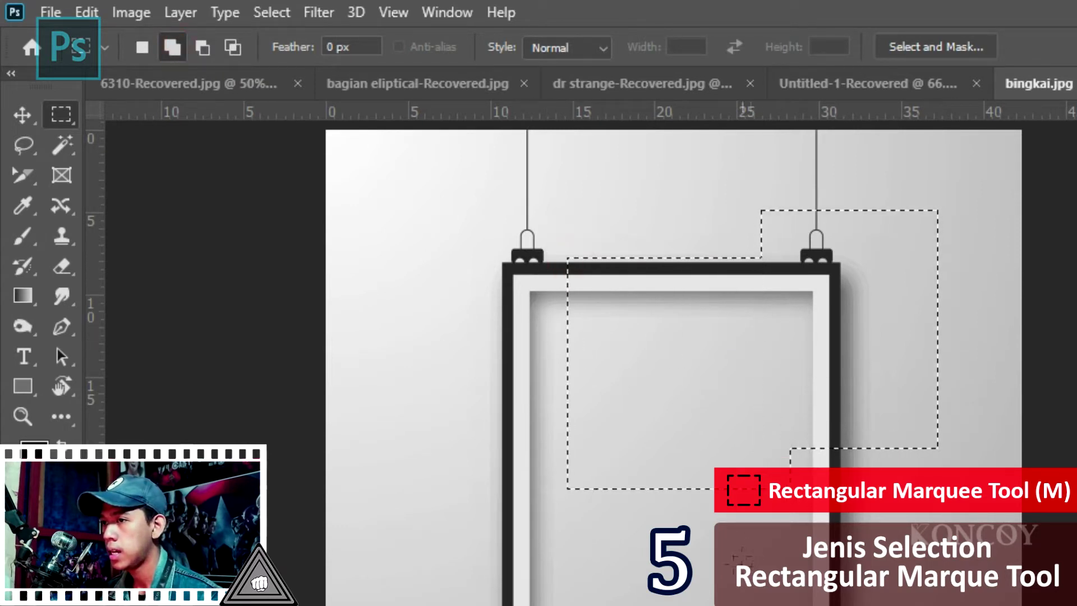
mouse_move(490, 547)
left_mouse_down()
mouse_move(777, 605)
mouse_move(741, 605)
left_mouse_up()
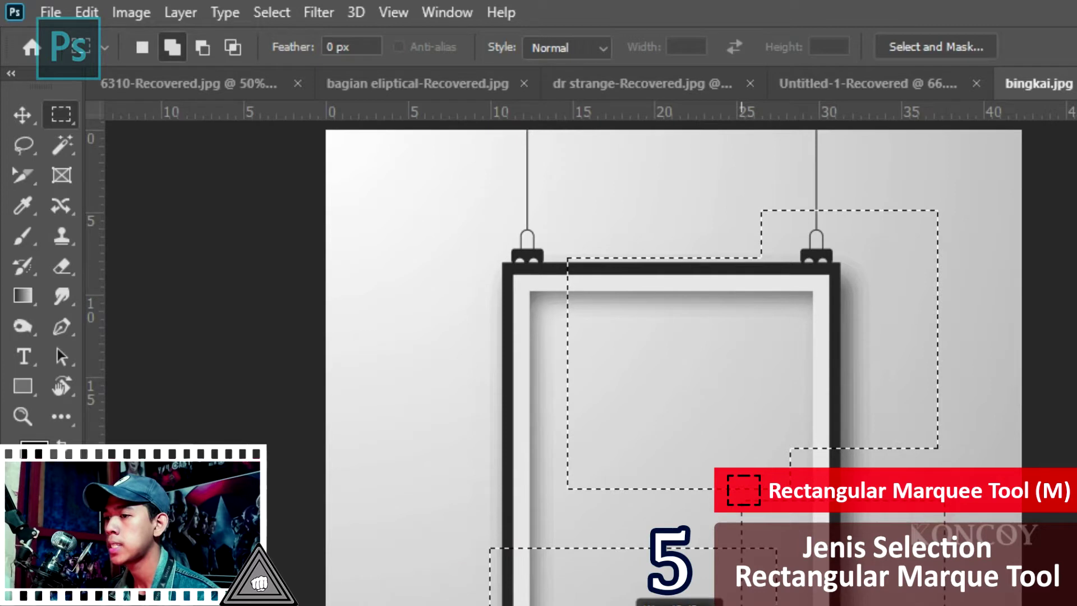
left_click_drag(384, 276, 501, 527)
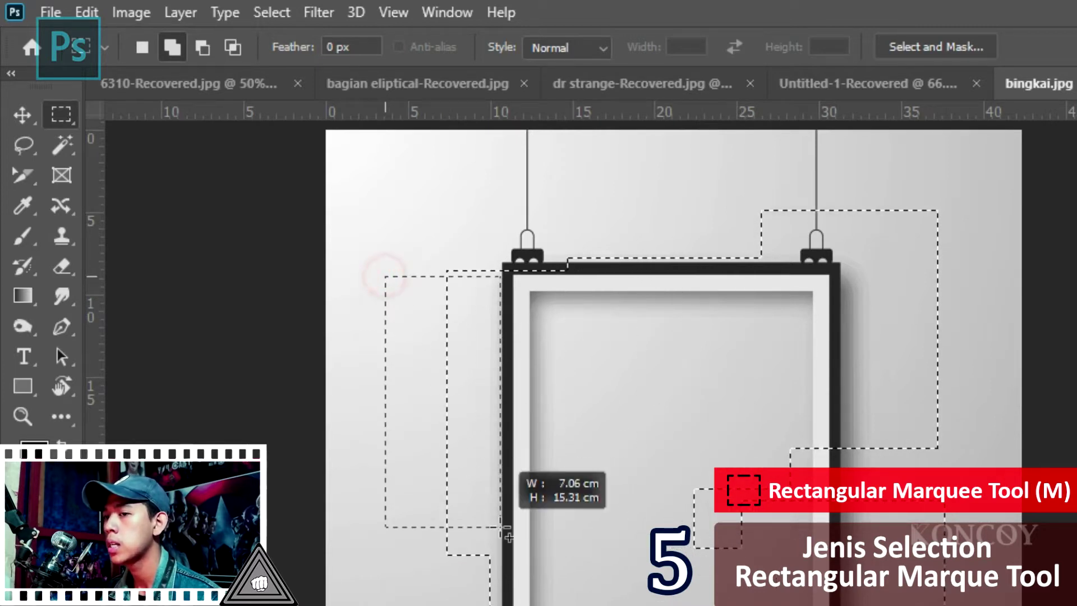
left_click_drag(636, 196, 526, 392)
left_click_drag(511, 195, 437, 281)
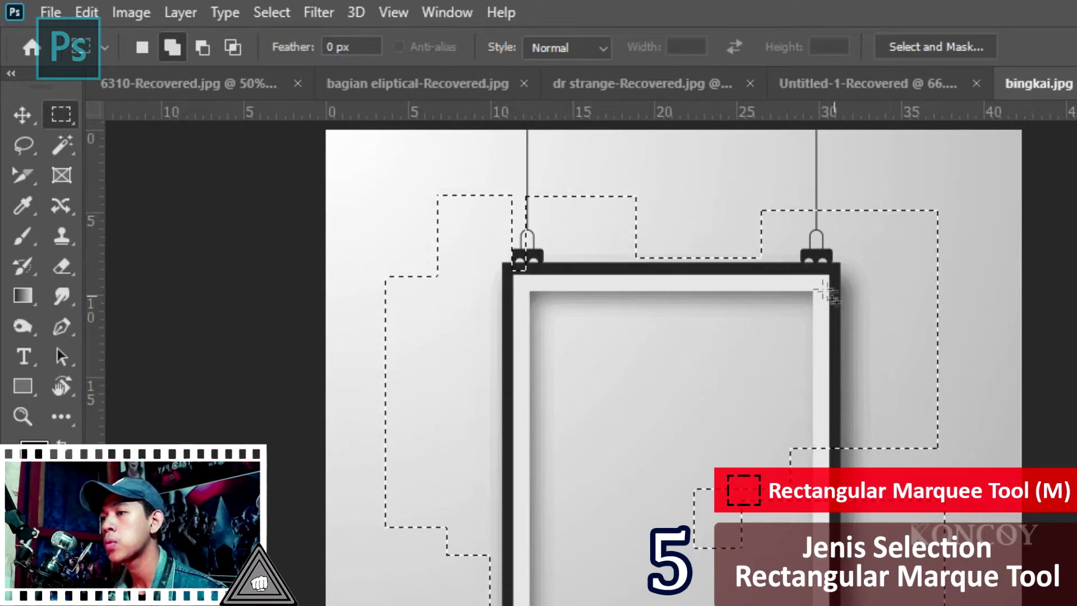
Step: In Subtract mode, cut rectangles from the selection's right part, top-left hanger area and left side
left_click(206, 50)
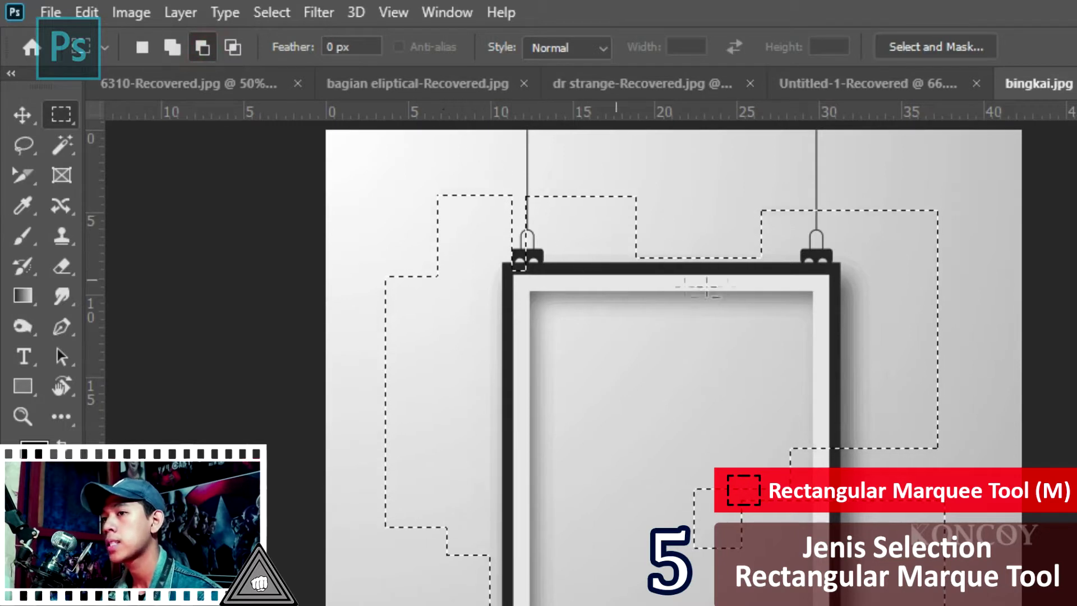
left_click_drag(699, 179, 889, 399)
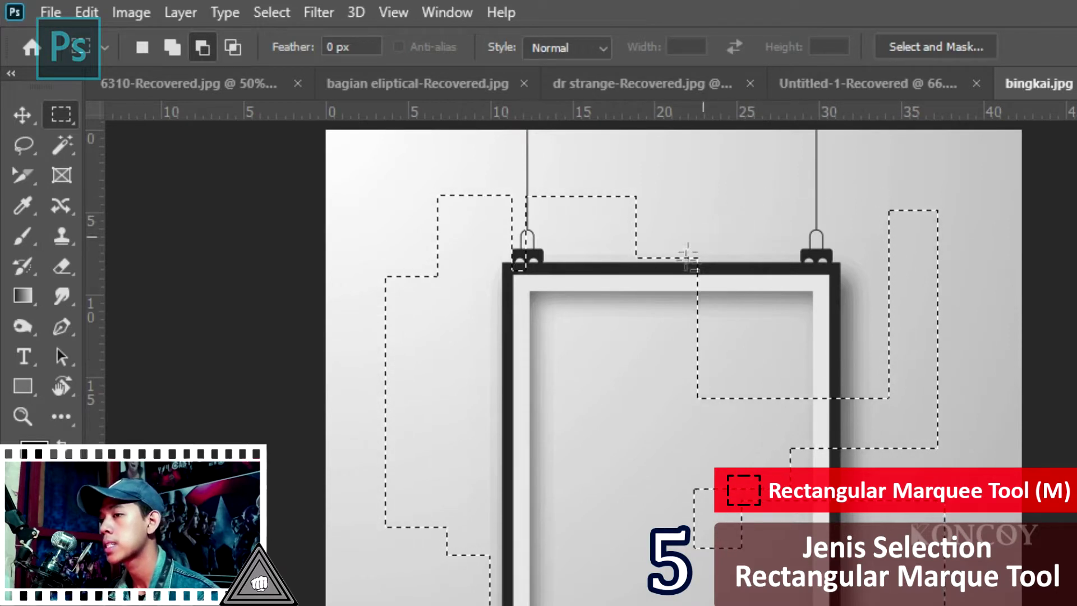
left_click_drag(466, 206, 610, 410)
left_click_drag(332, 233, 463, 412)
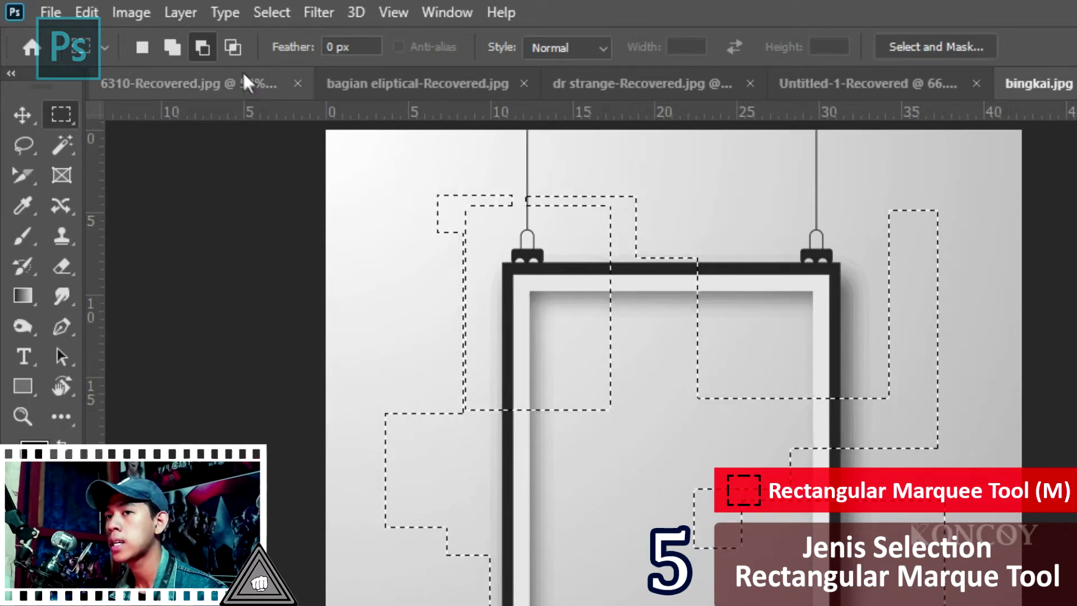
Step: Intersect the selection with a rectangle from the frame's inner corner, then deselect
left_click(233, 47)
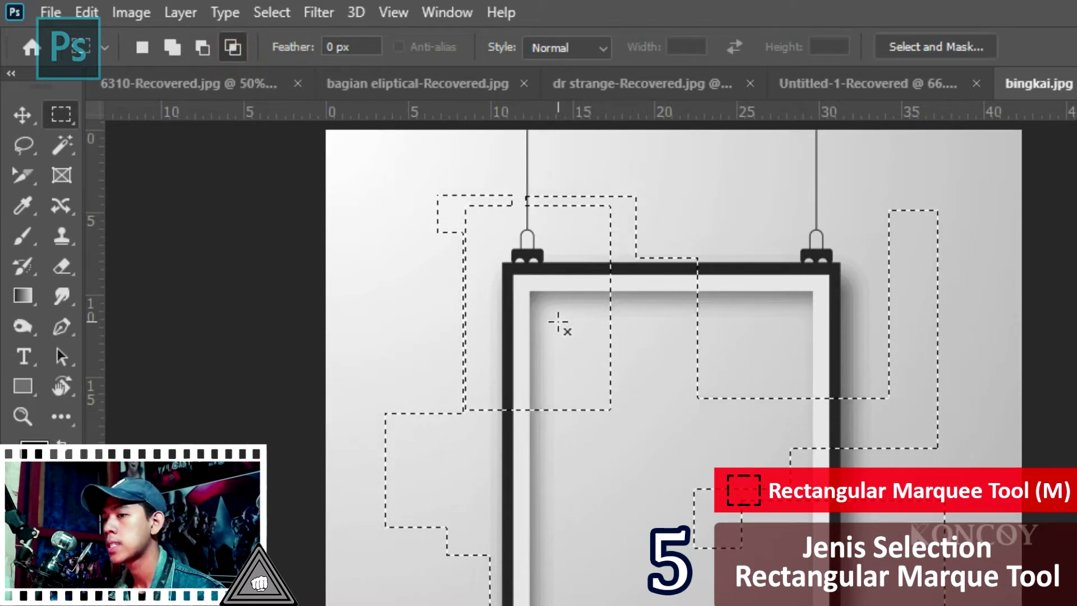
left_click_drag(530, 293, 740, 530)
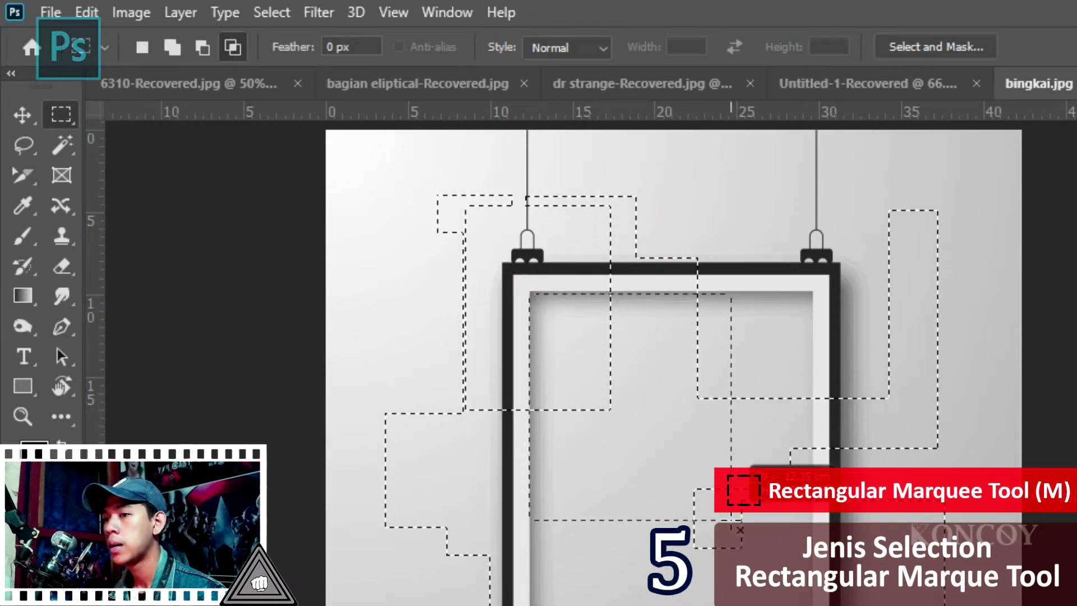
left_click_drag(740, 530, 740, 529)
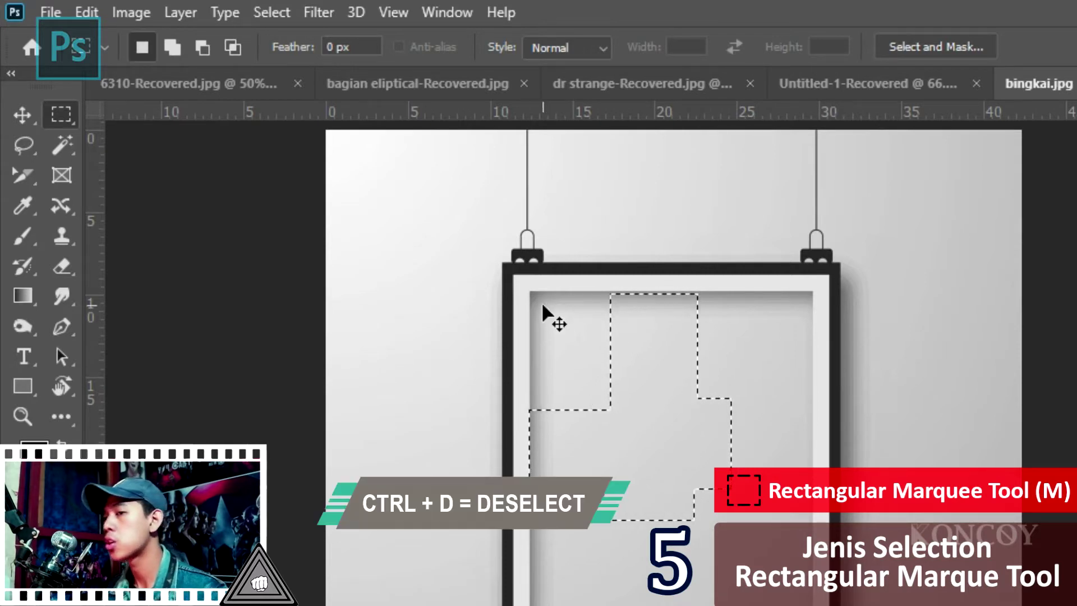
key("ctrl+d")
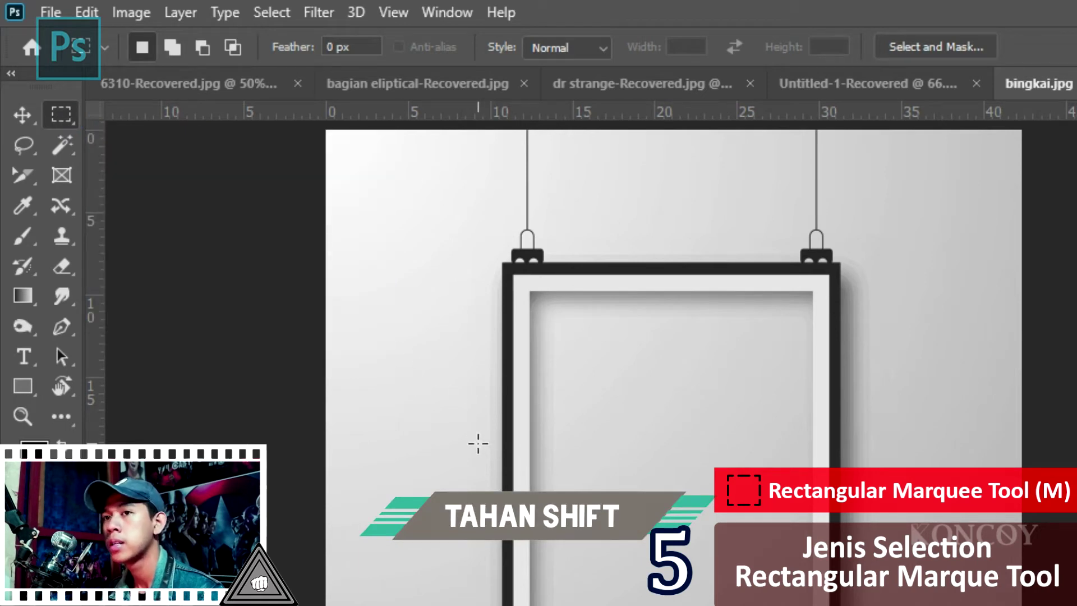
left_click_drag(381, 396, 460, 313)
left_click_drag(387, 254, 534, 432)
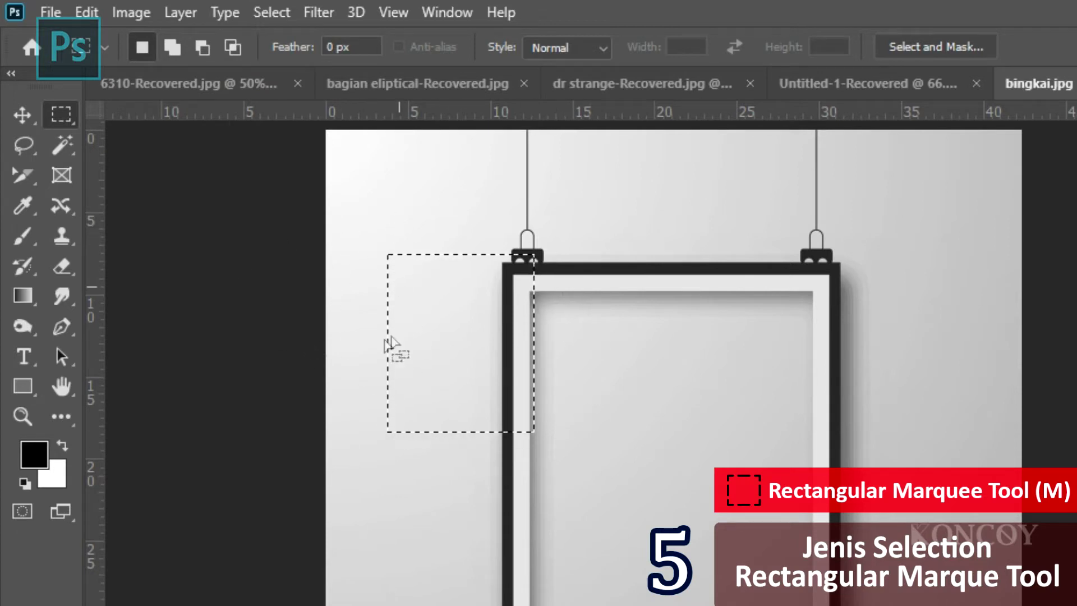
key("shift")
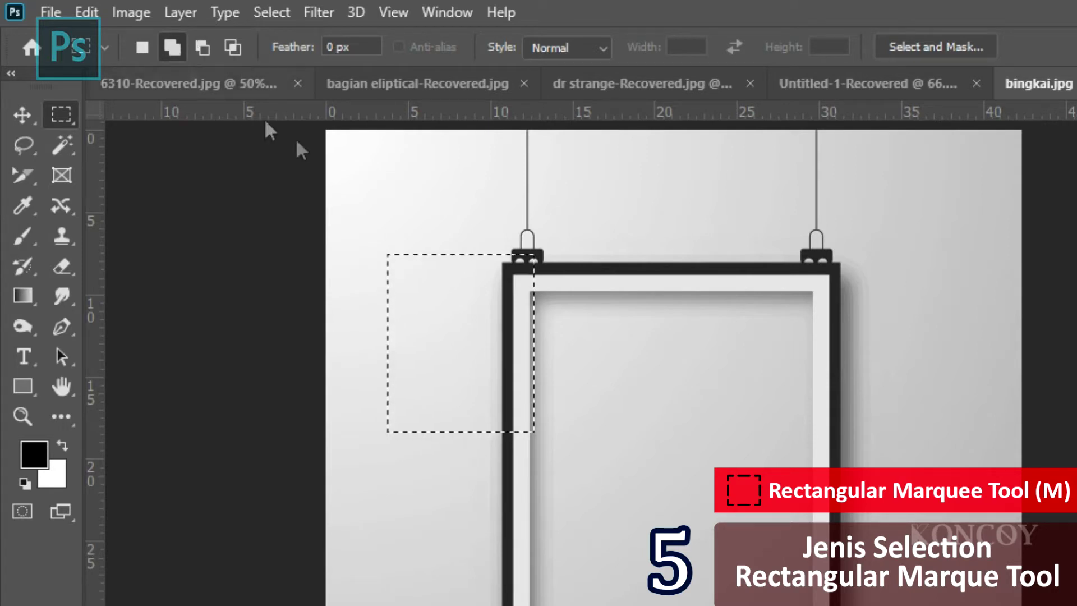
left_click_drag(432, 205, 553, 309)
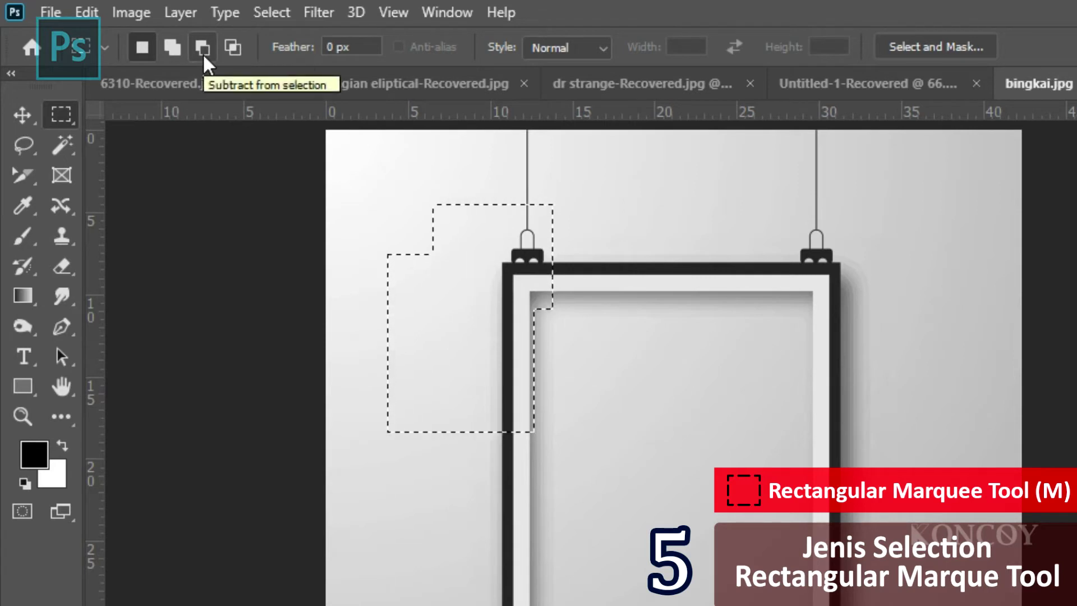
key("alt")
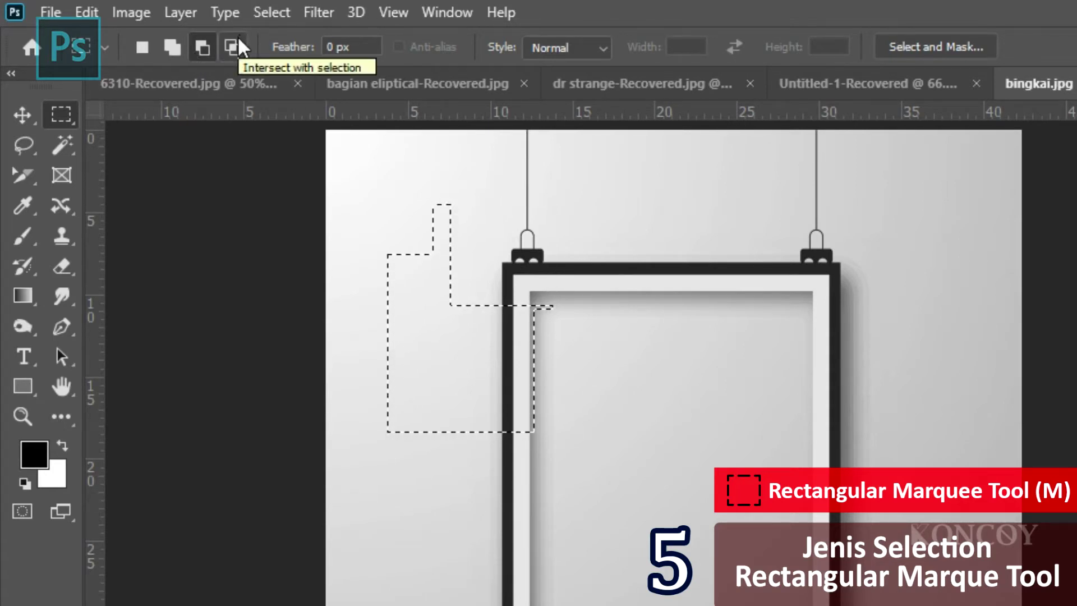
key("alt+shift")
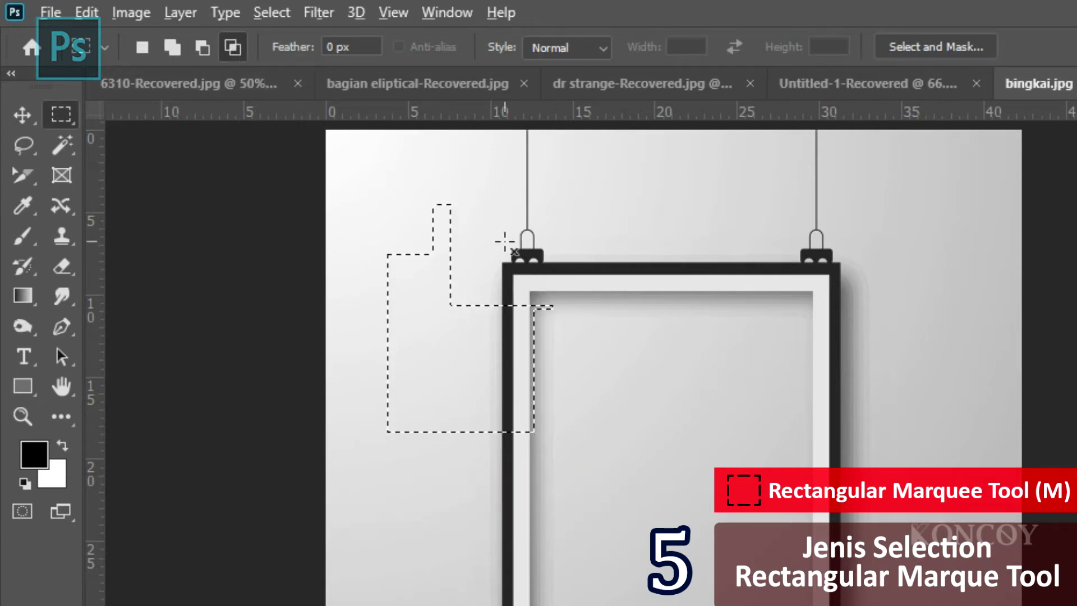
left_click_drag(375, 181, 538, 323)
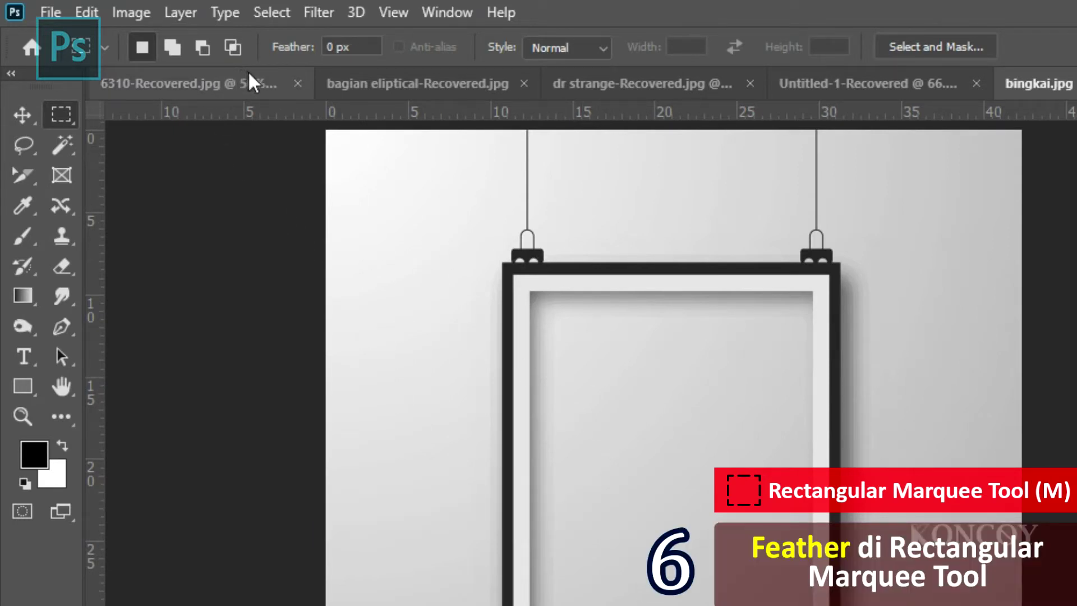
Step: Set the marquee Feather to 5 px and draw a test selection across the frame's top
left_click(335, 47)
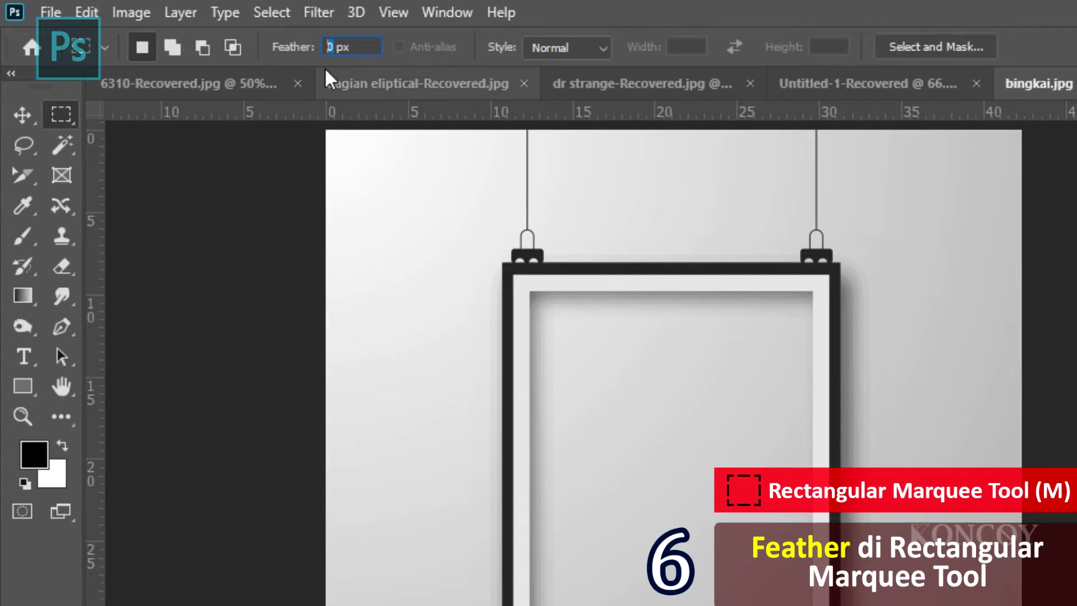
type("5")
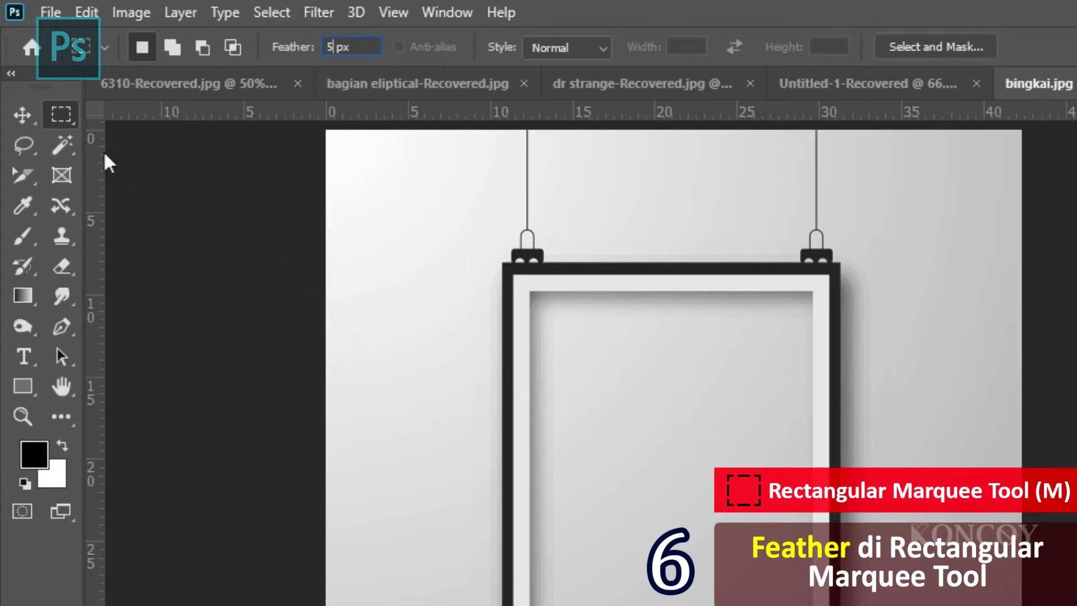
left_click(404, 249)
left_click_drag(404, 250, 621, 499)
scroll(685, 235, "up", 2)
scroll(692, 284, "up", 3)
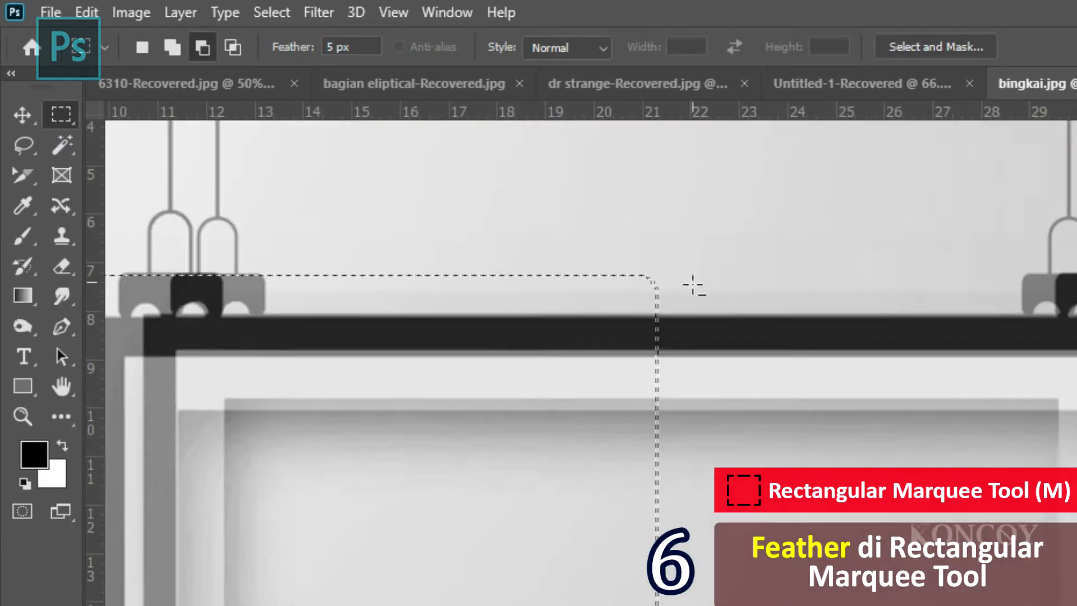
scroll(637, 328, "up", 5)
scroll(638, 328, "up", 2)
scroll(477, 219, "up", 1)
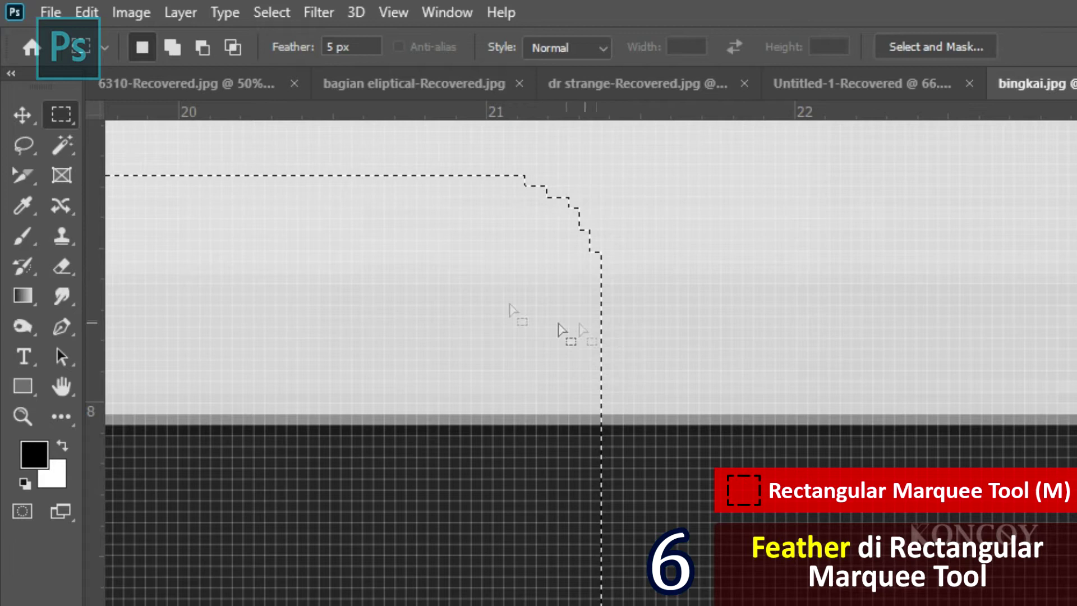
Step: Change Feather to 10 px, draw a rounded-corner selection, then deselect it
left_click(585, 218)
type("10")
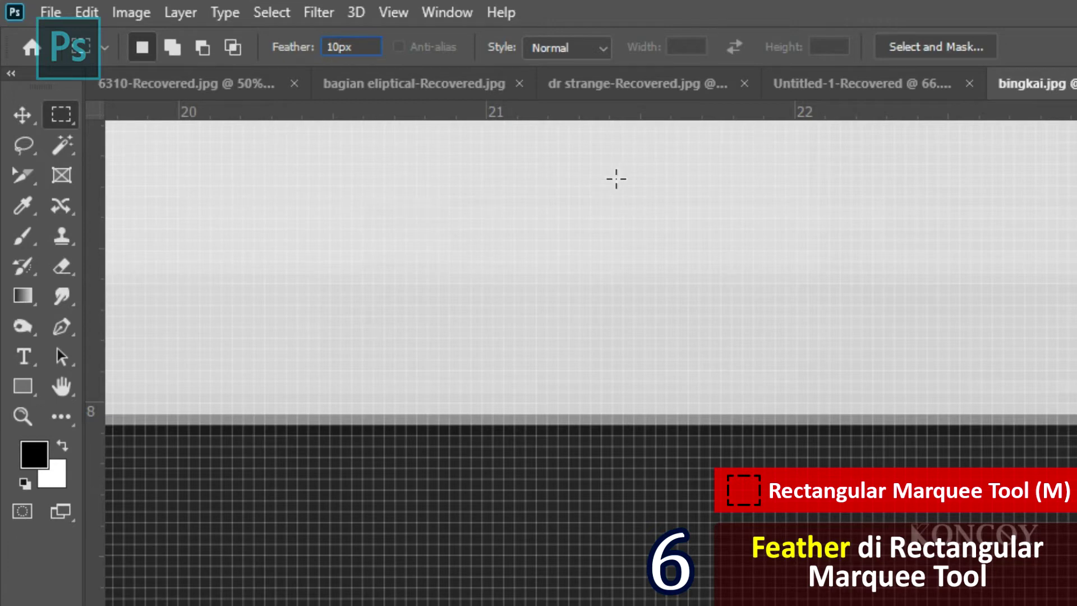
left_click_drag(496, 240, 1002, 600)
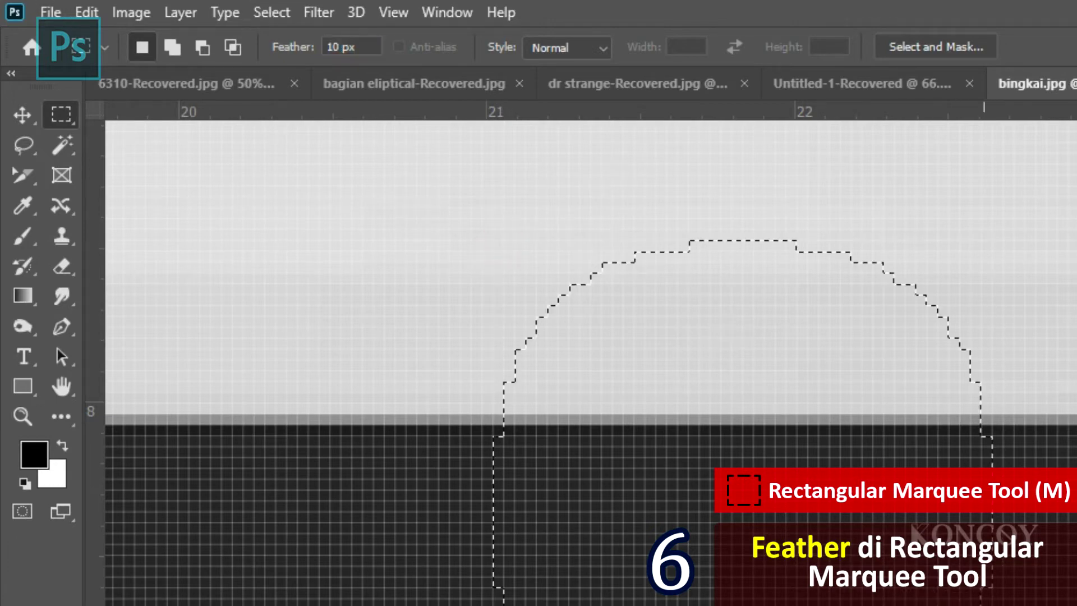
scroll(1041, 338, "down", 3)
scroll(1009, 342, "down", 3)
scroll(841, 343, "down", 3)
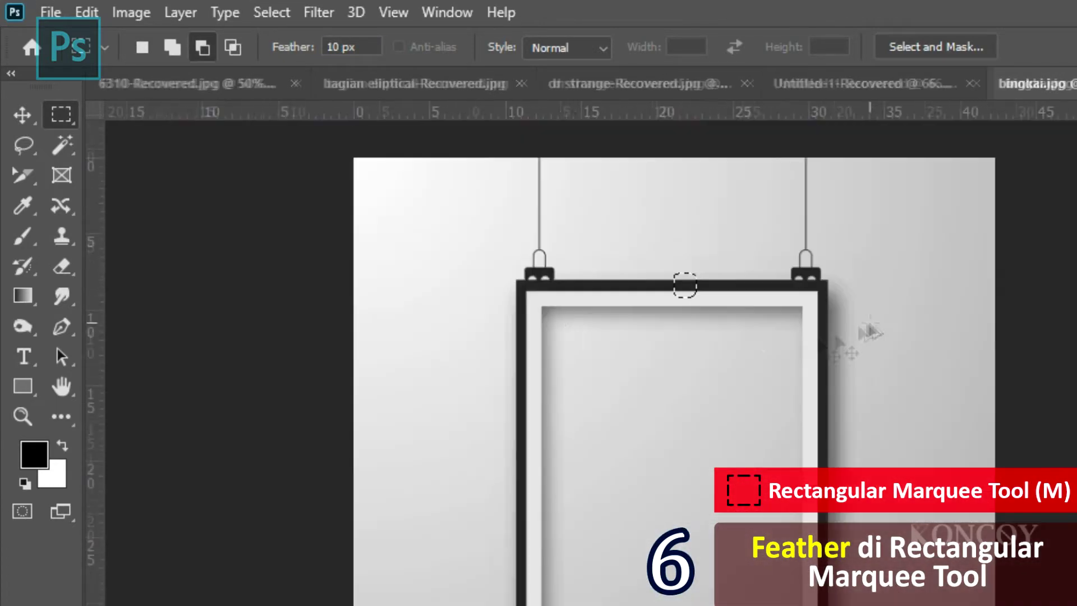
scroll(800, 401, "up", 2)
scroll(894, 246, "up", 3)
scroll(723, 254, "up", 3)
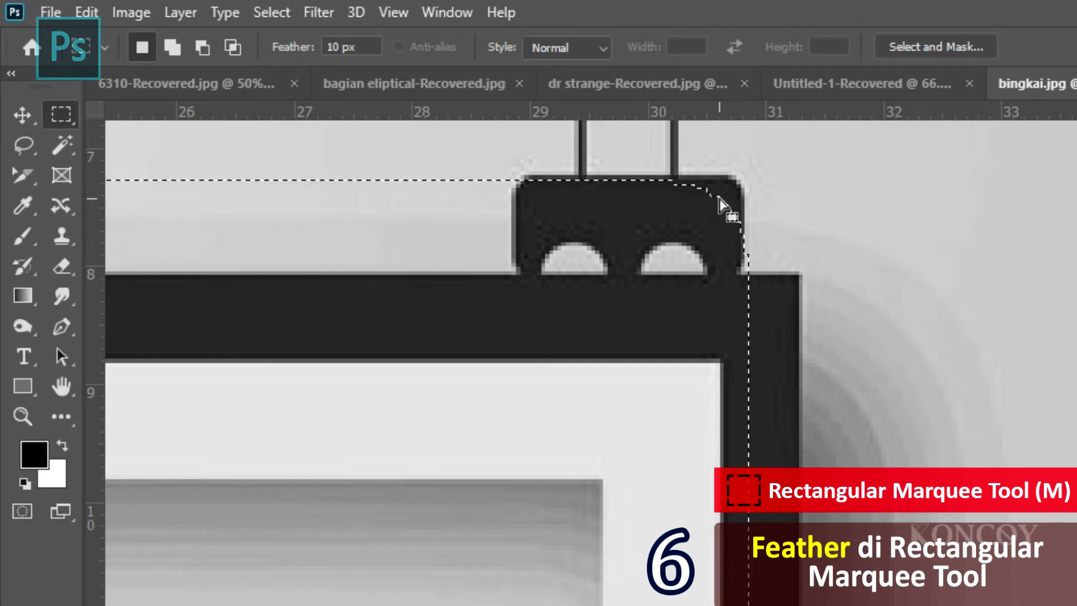
key("ctrl+d")
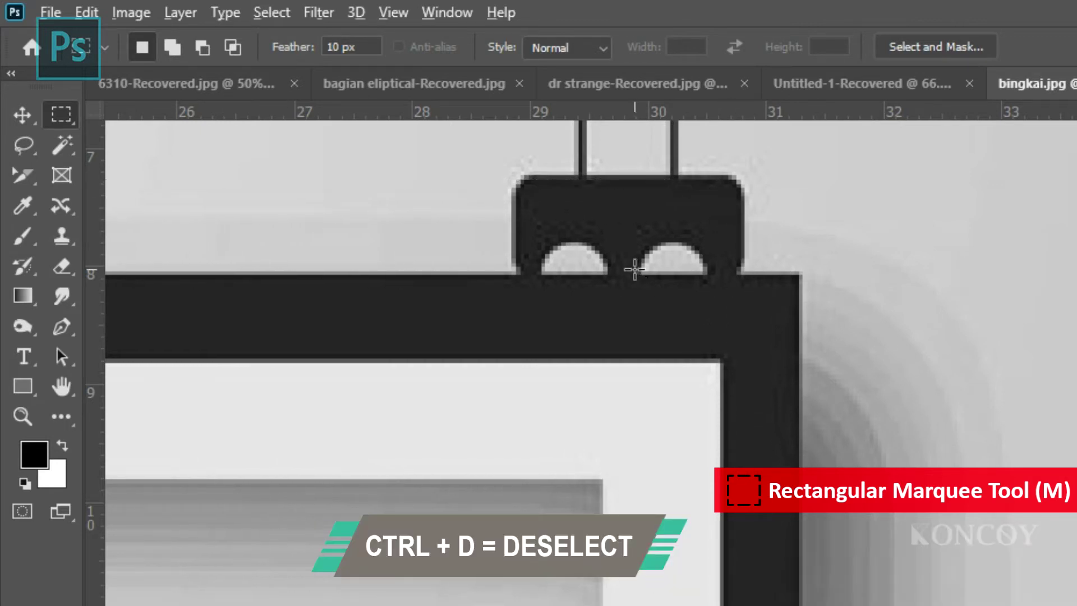
scroll(634, 269, "down", 2)
scroll(635, 269, "down", 2)
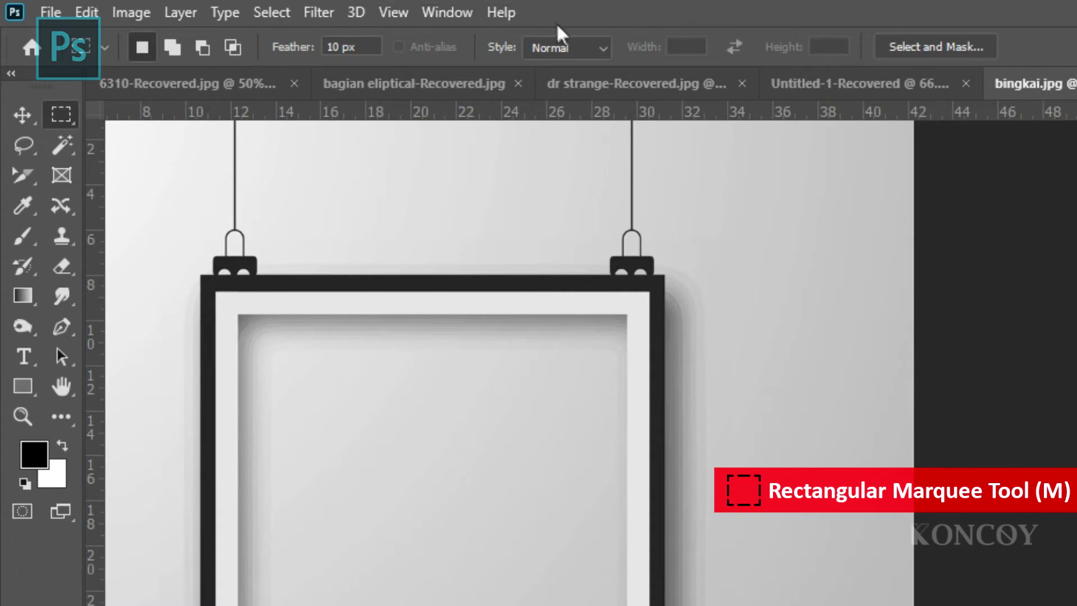
Step: Draw several trial rectangular selections on the frame using the Normal style
left_click(554, 48)
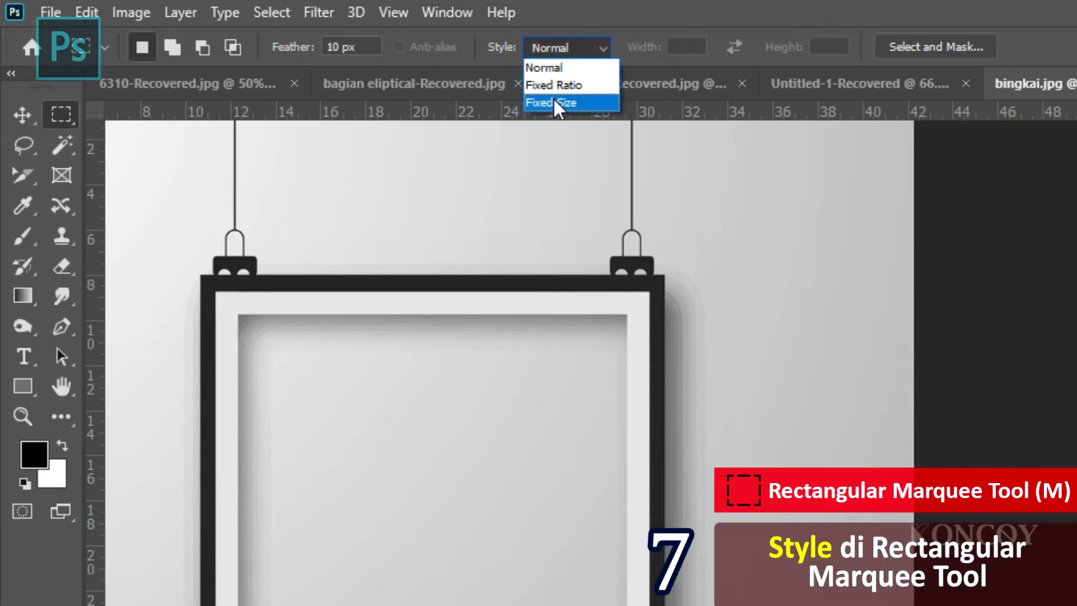
left_click(554, 68)
left_click_drag(344, 190, 443, 556)
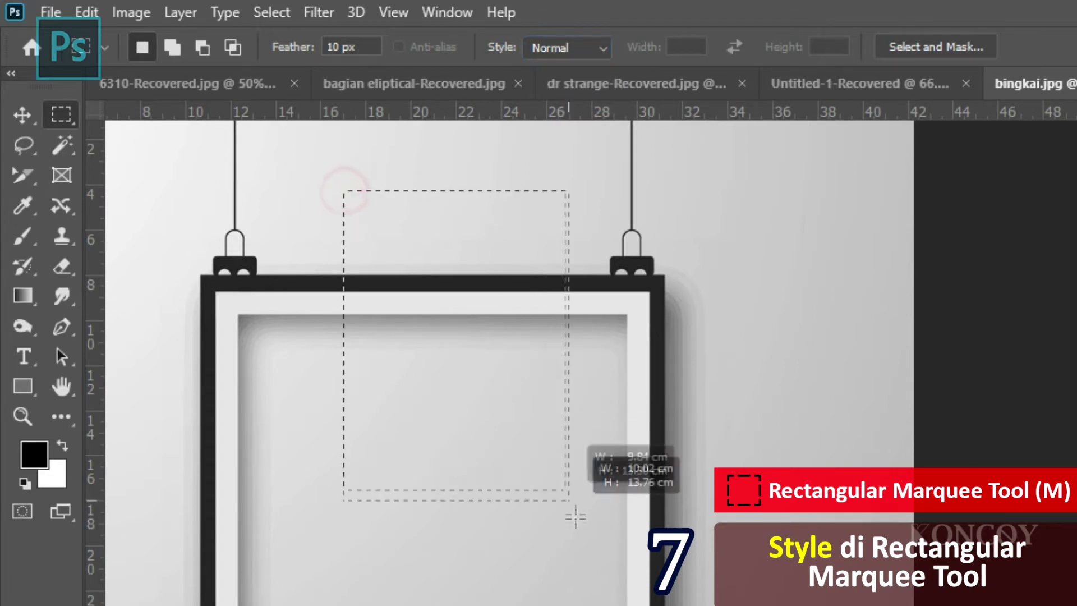
left_click_drag(409, 367, 552, 603)
left_click(235, 240)
left_click_drag(500, 241, 637, 421)
left_click_drag(493, 228, 623, 455)
Step: Constrain the marquee to a 5:2 Fixed Ratio, draw a test selection, and deselect
left_click(567, 49)
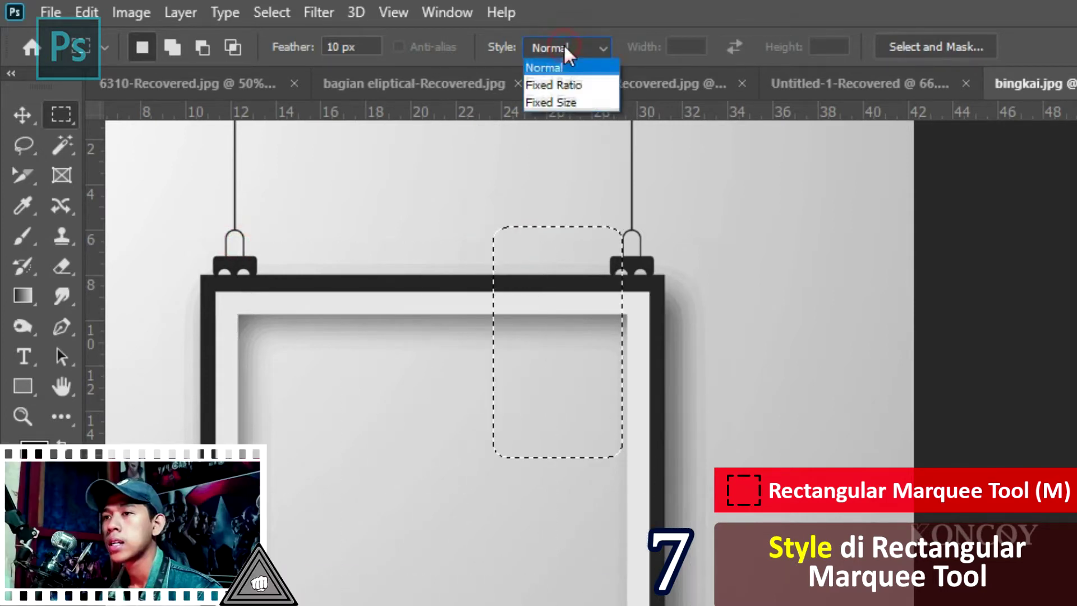
left_click(583, 85)
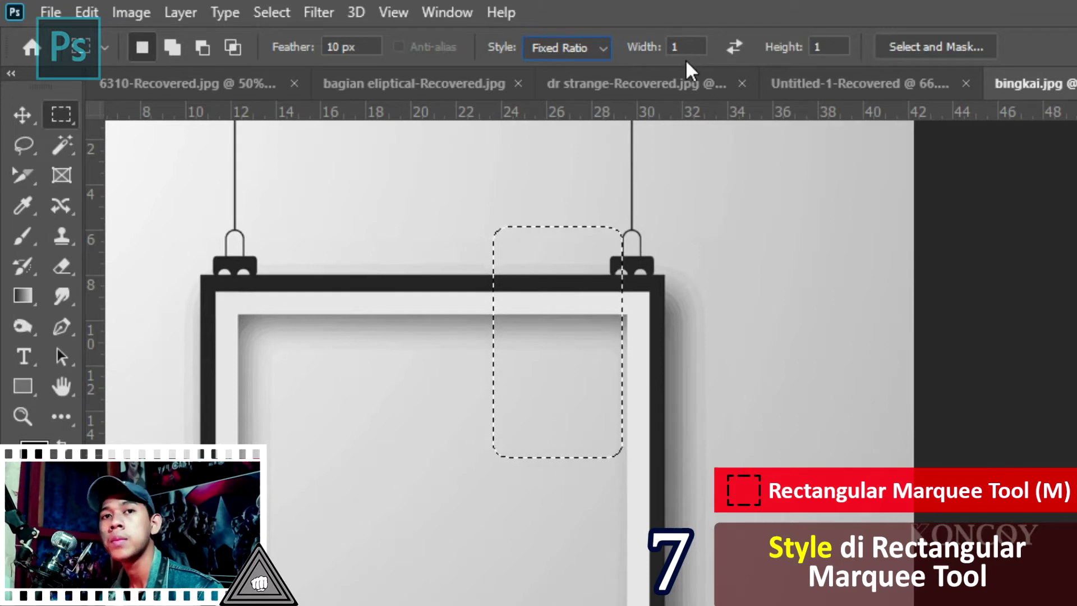
double_click(685, 48)
type("5")
double_click(823, 47)
type("2")
mouse_move(298, 196)
left_mouse_down()
mouse_move(739, 528)
mouse_move(510, 363)
mouse_move(851, 567)
left_mouse_up()
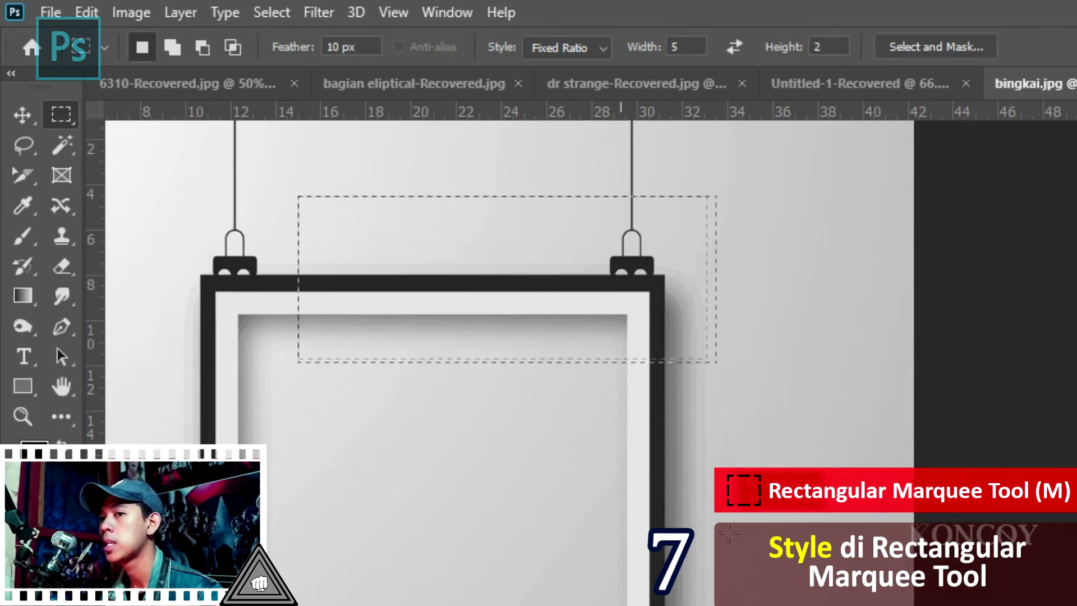
left_click_drag(851, 578, 718, 364)
key("ctrl+d")
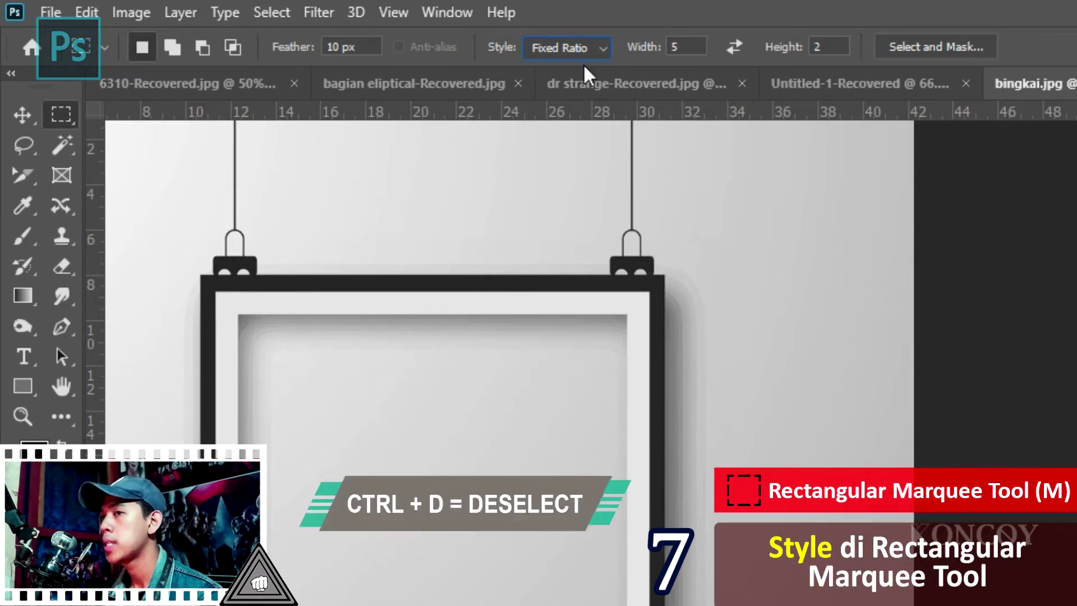
Step: Set the marquee Style to Fixed Size with width and height both 12 cm
left_click(587, 39)
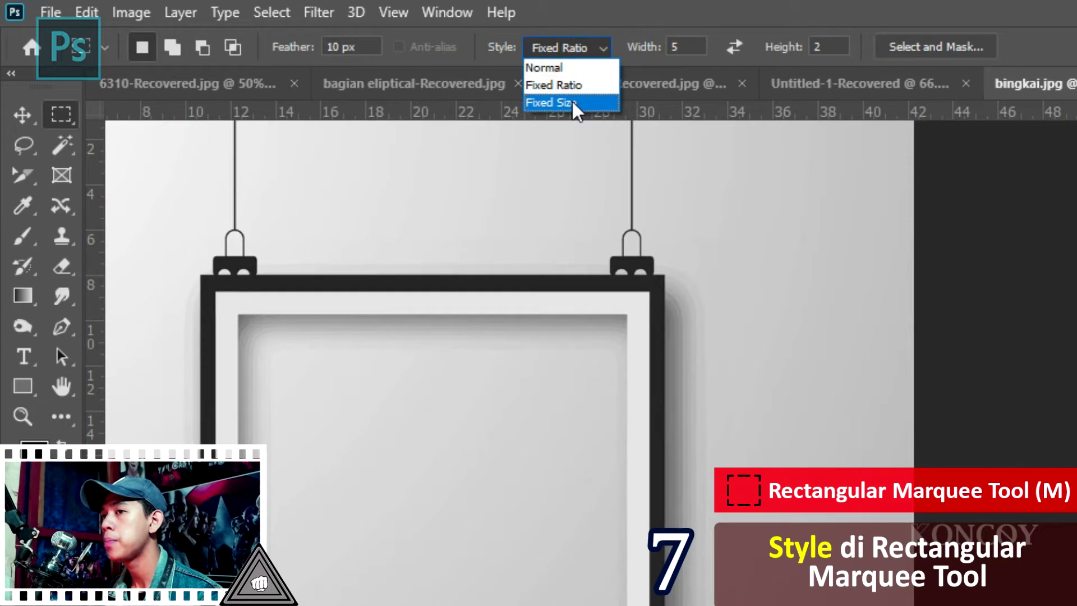
left_click(572, 102)
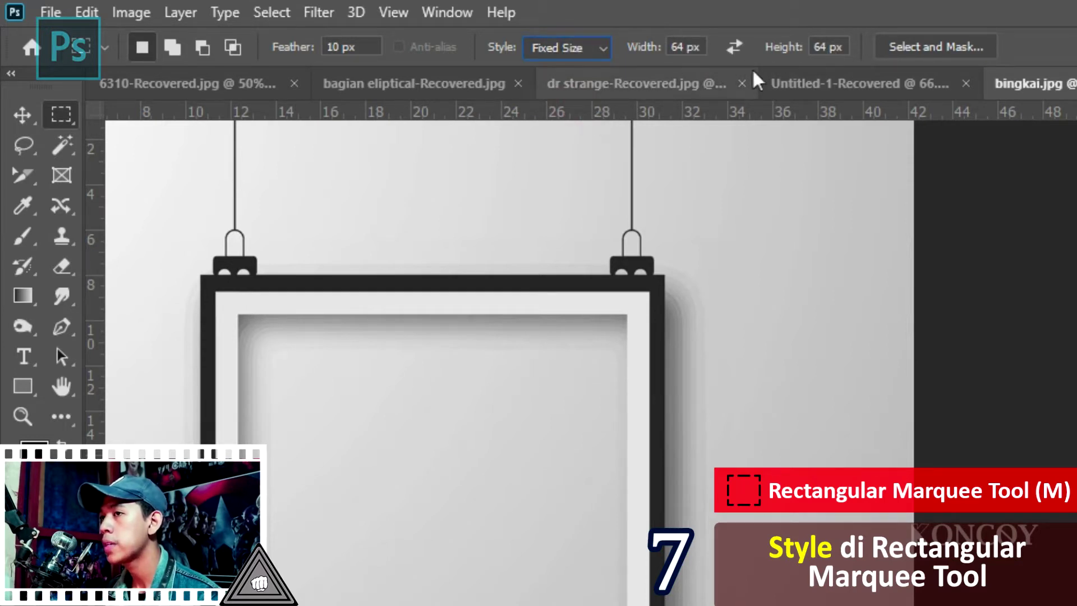
right_click(702, 49)
left_click(759, 101)
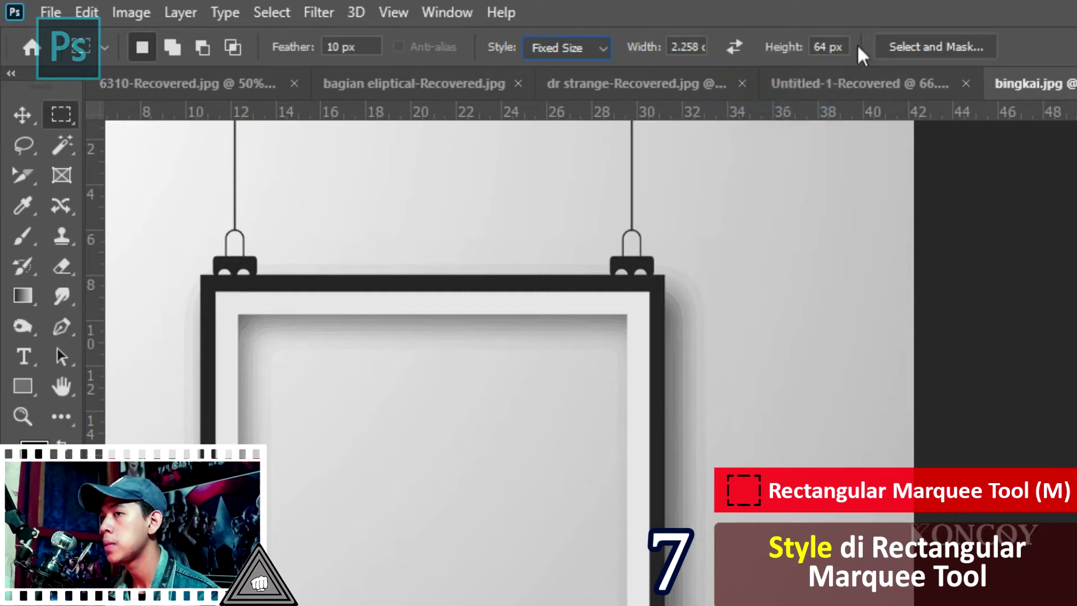
right_click(828, 40)
left_click(875, 92)
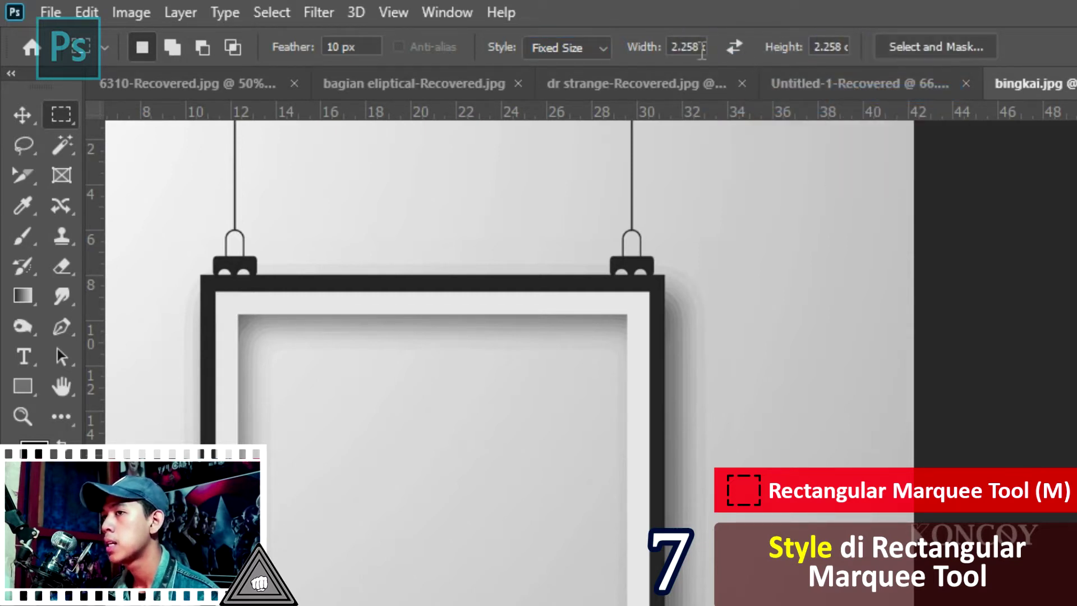
key("ctrl+a")
type("12")
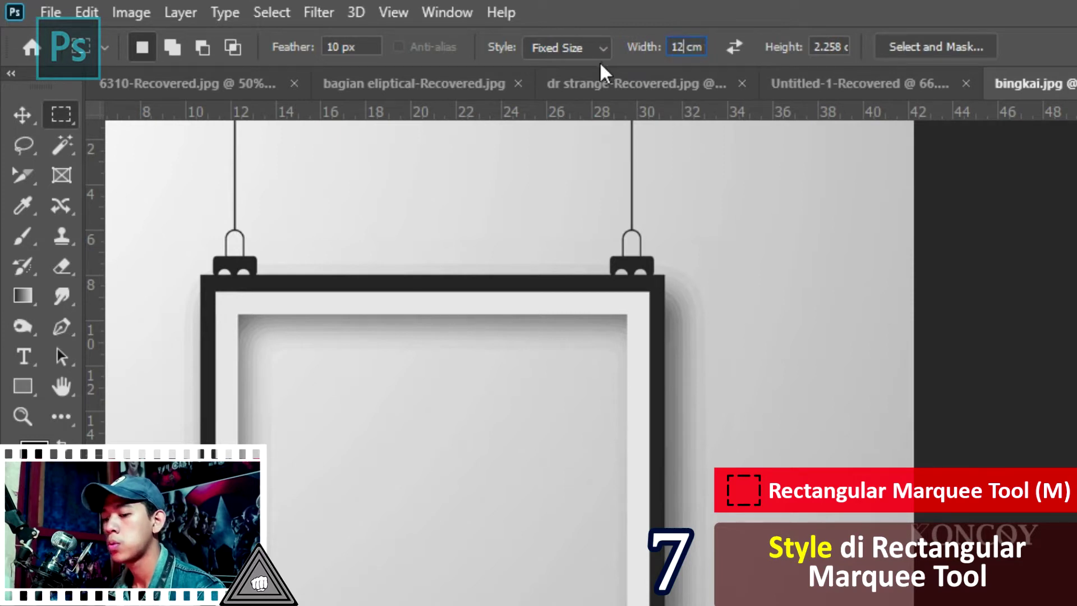
left_click(836, 47)
type("12")
Step: Place and reposition the 12 cm square selection, set Feather to 0 px, and deselect
left_click(429, 418)
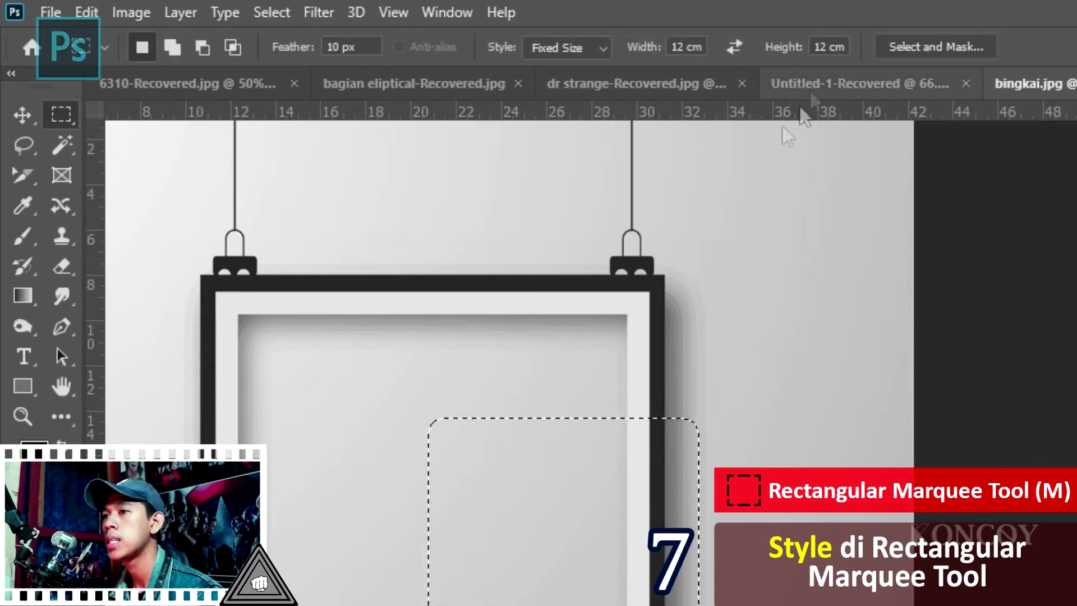
left_click(490, 212)
left_click(424, 399)
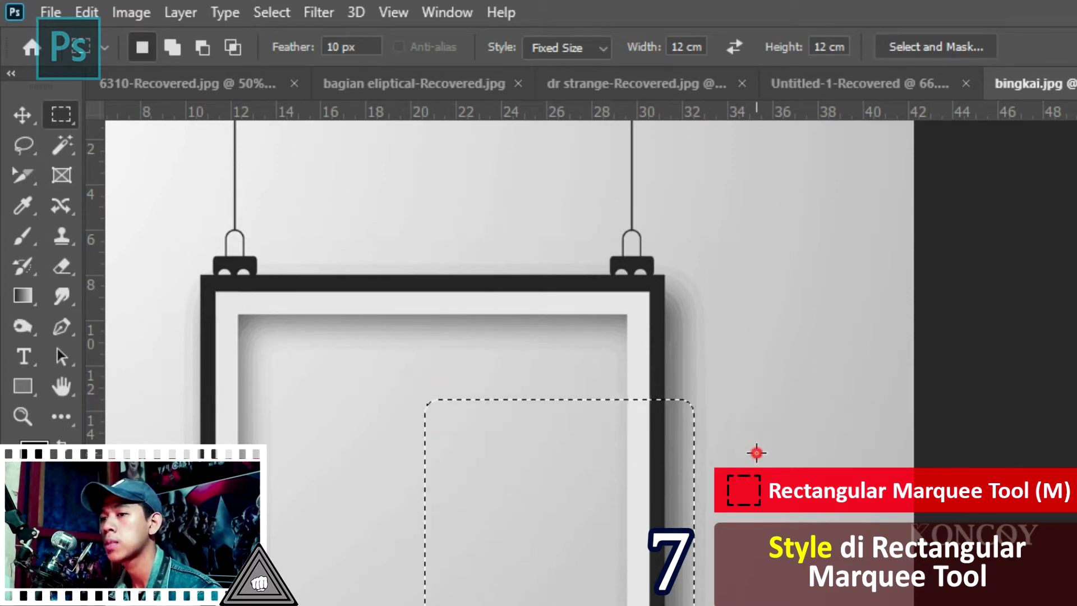
left_click(664, 457)
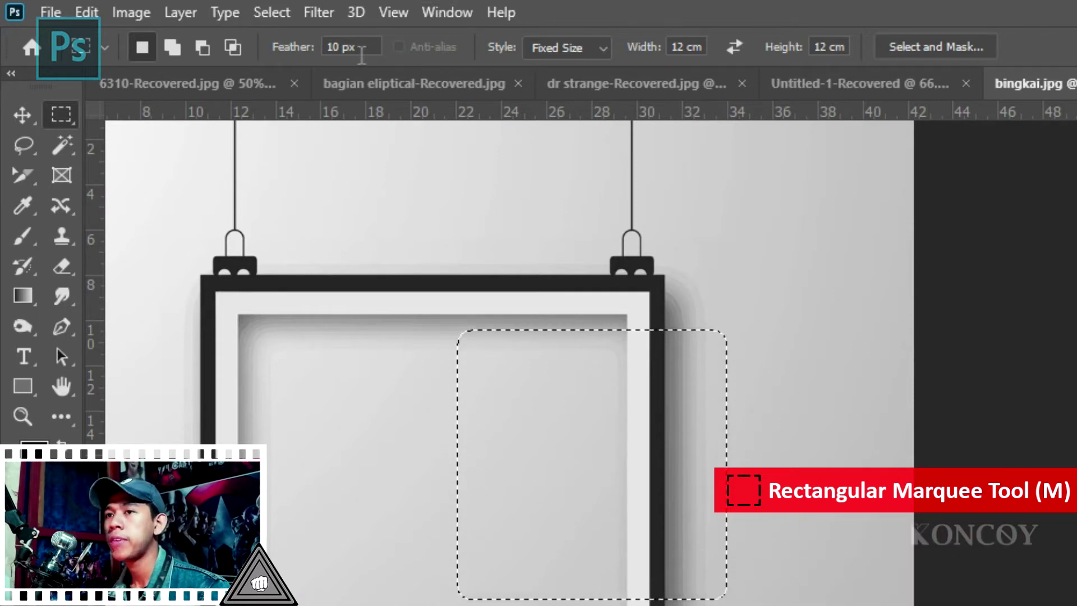
type("0")
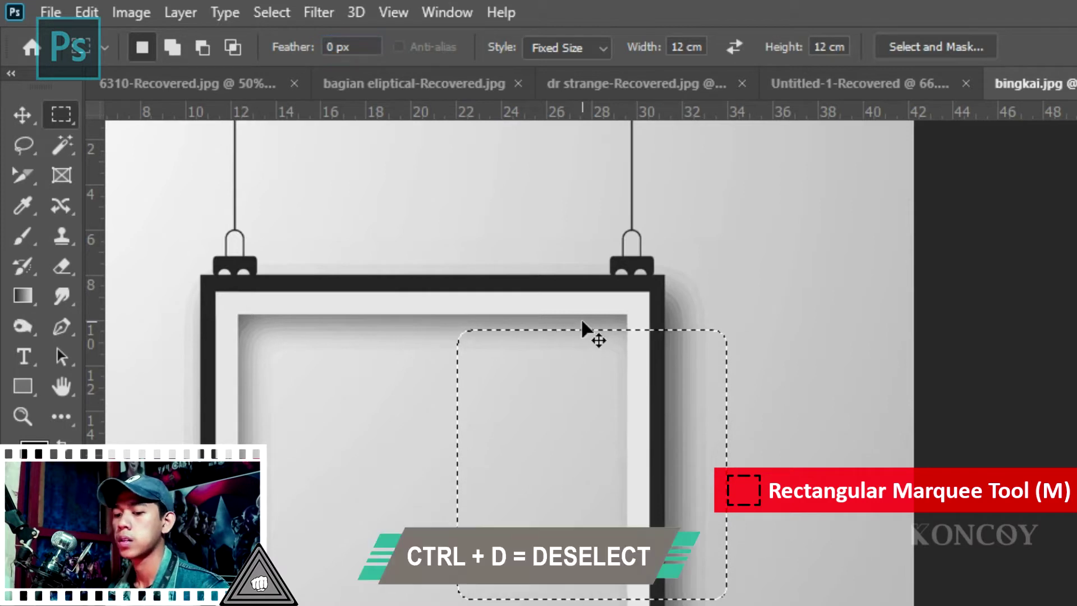
key("ctrl+d")
scroll(354, 269, "down", 2)
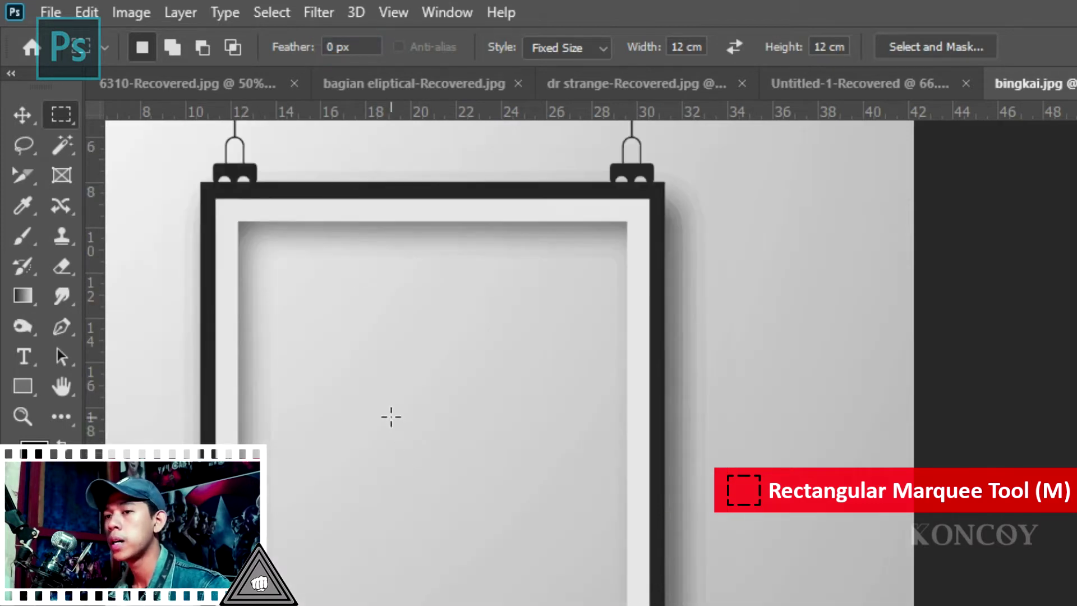
Step: Return to Normal style and copy a tall rectangle of the frame to a new layer
left_click_drag(492, 498, 450, 464)
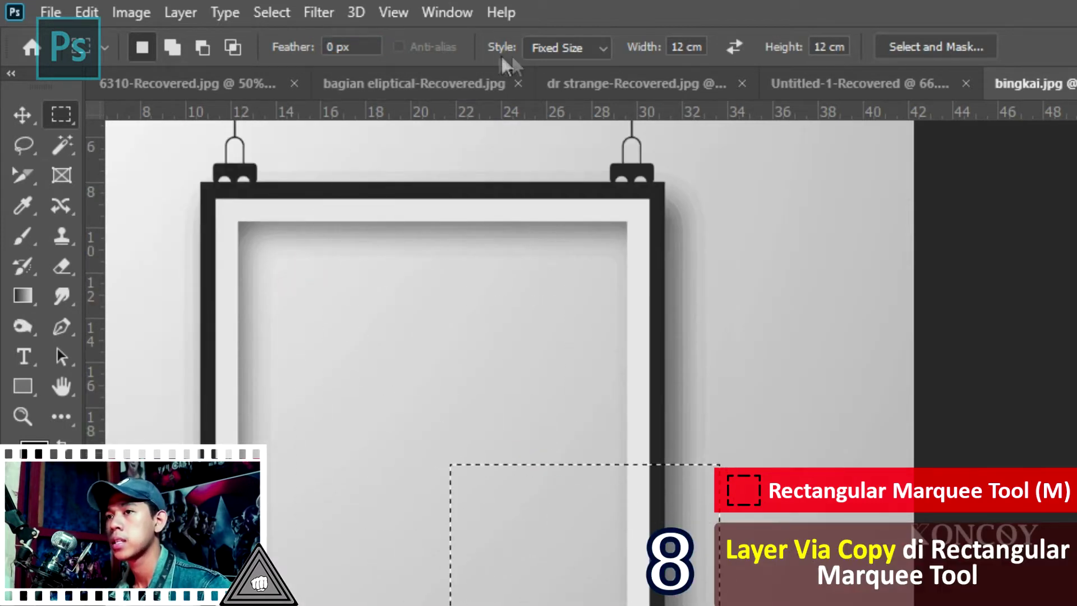
left_click(558, 50)
left_click(559, 68)
left_click_drag(352, 296, 584, 603)
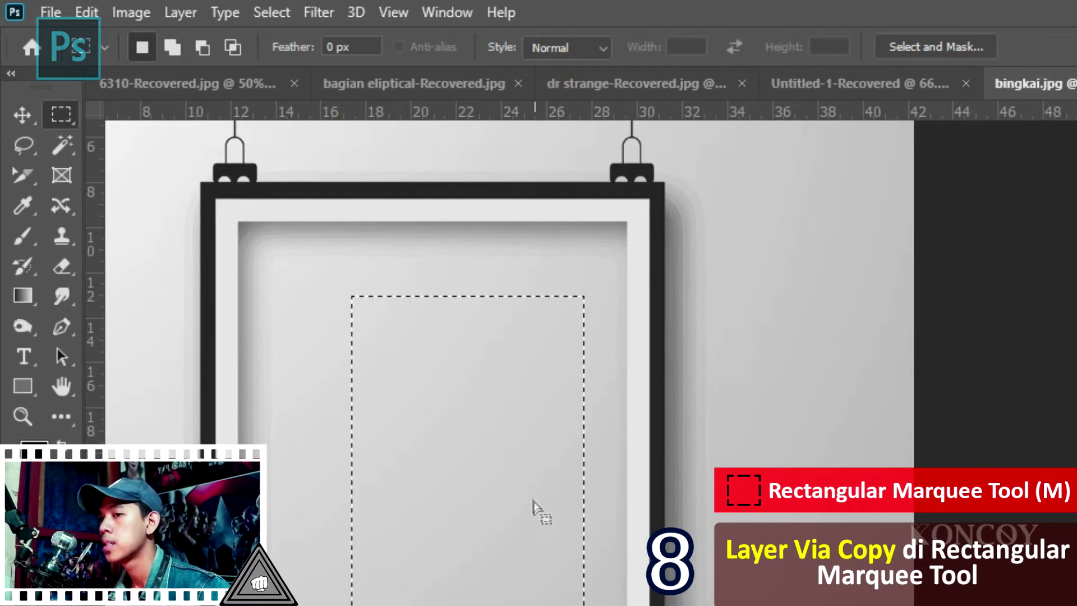
right_click(529, 490)
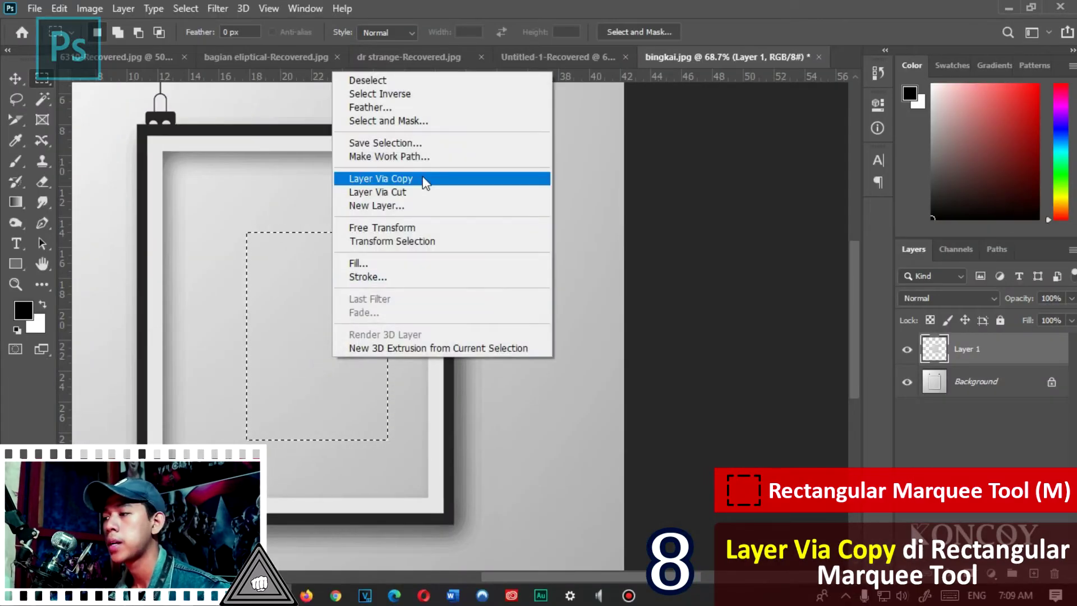
left_click(424, 178)
Step: Delete Layer 1 and Layer 2 and unlock the Background into Layer 0
left_click(907, 414)
left_click(907, 381)
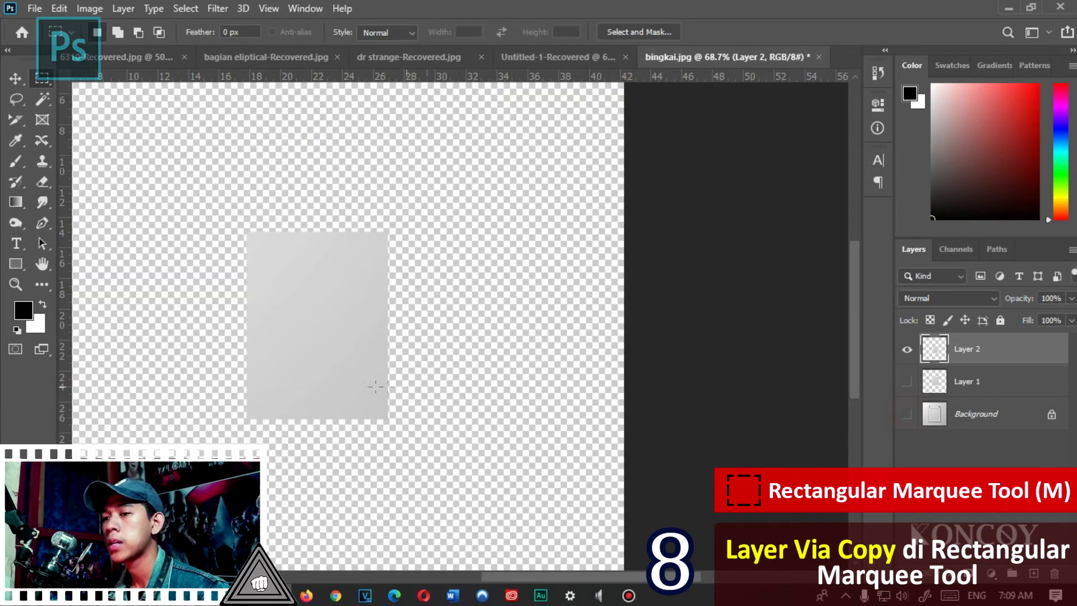
left_click(970, 380)
key("Delete")
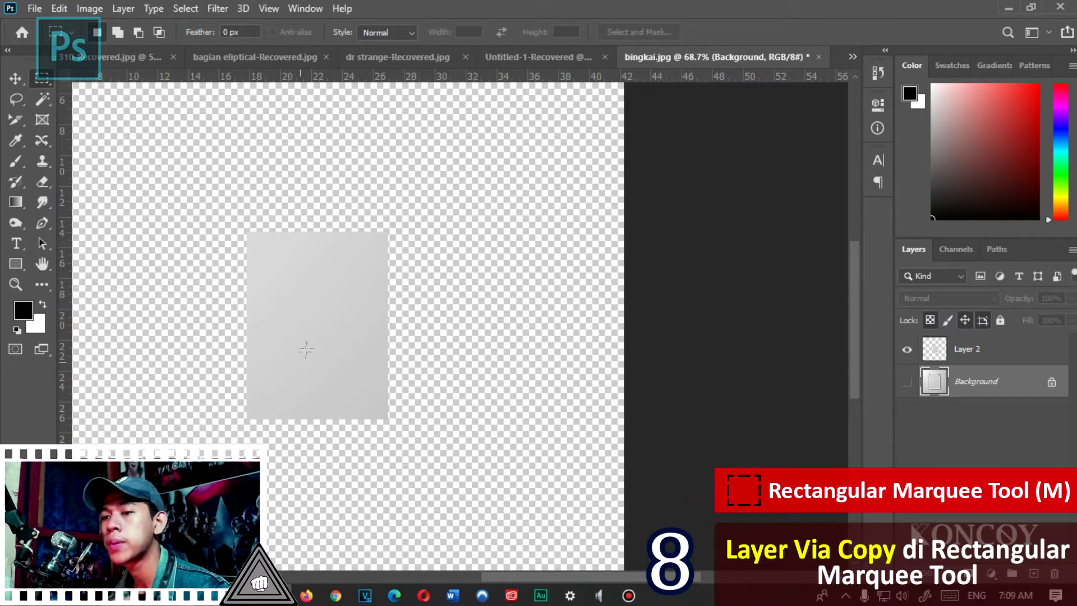
left_click(907, 382)
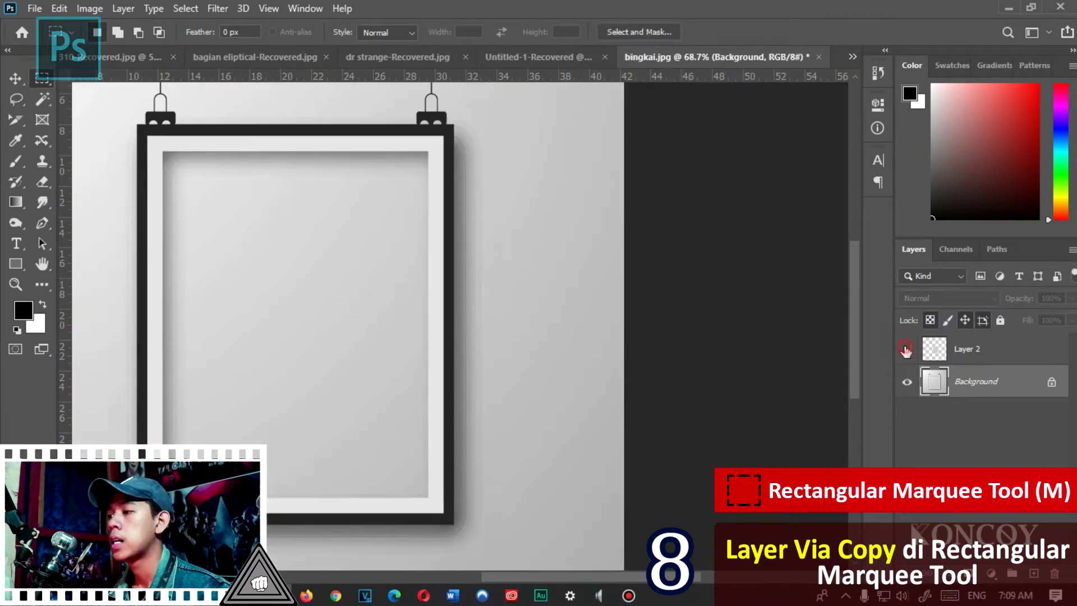
left_click(1004, 348)
key("Delete")
left_click(1053, 352)
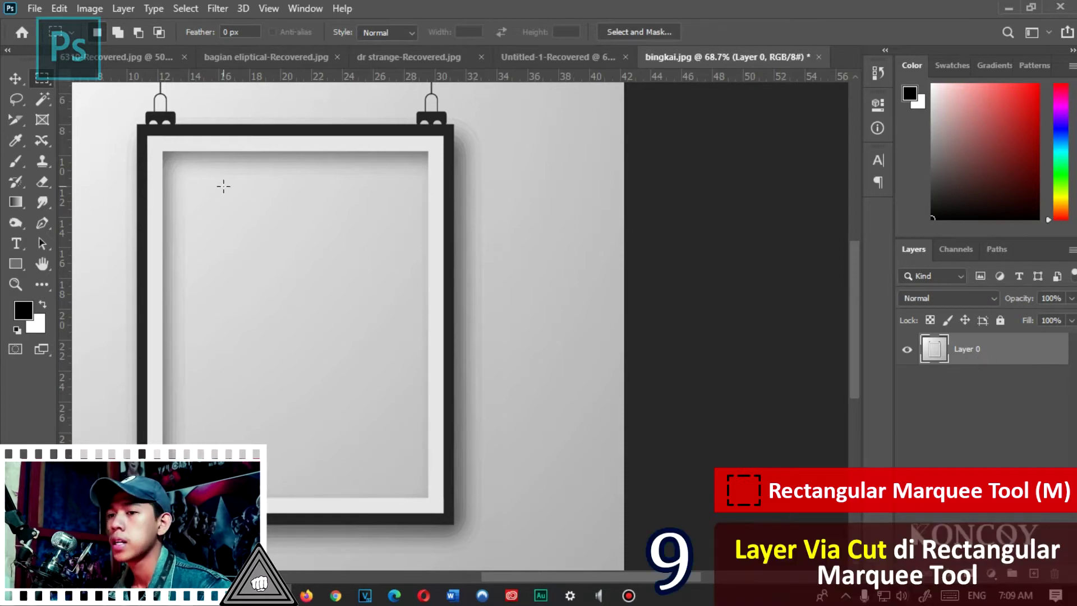
left_click_drag(223, 186, 384, 417)
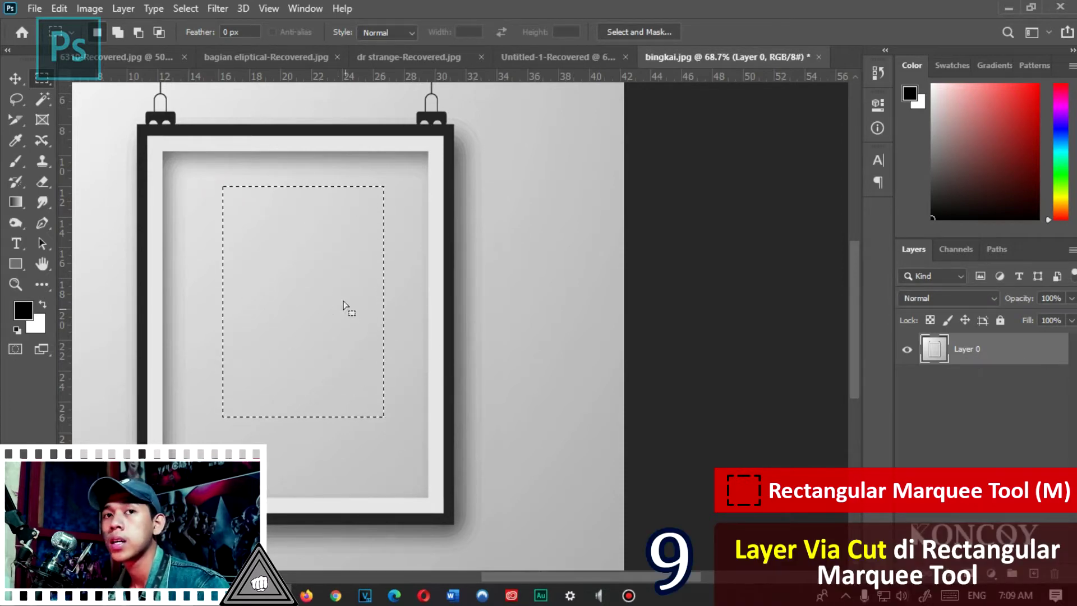
right_click(331, 274)
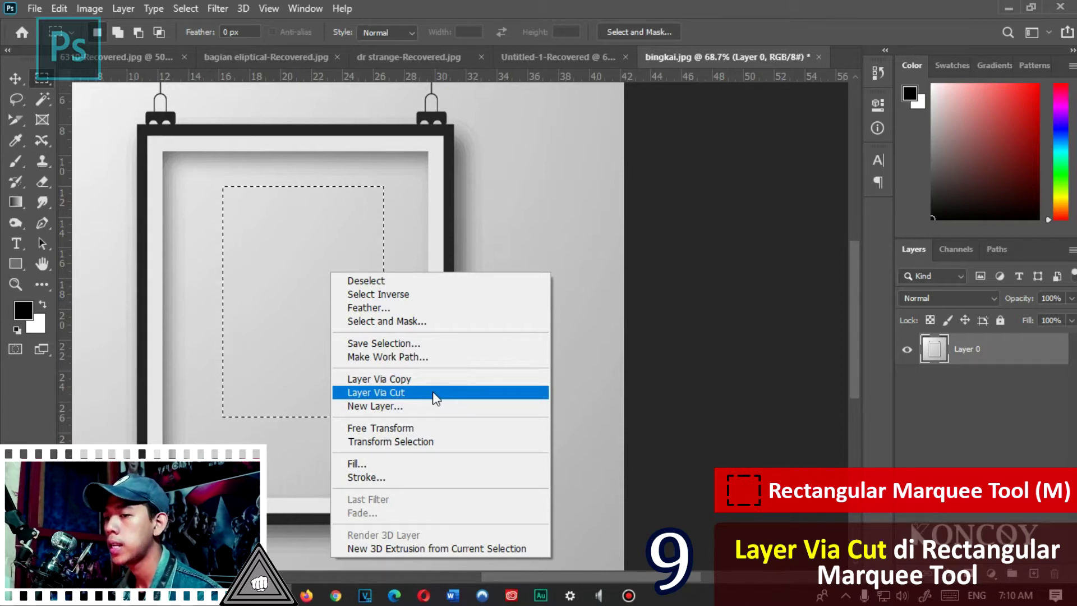
left_click(435, 394)
left_click(907, 382)
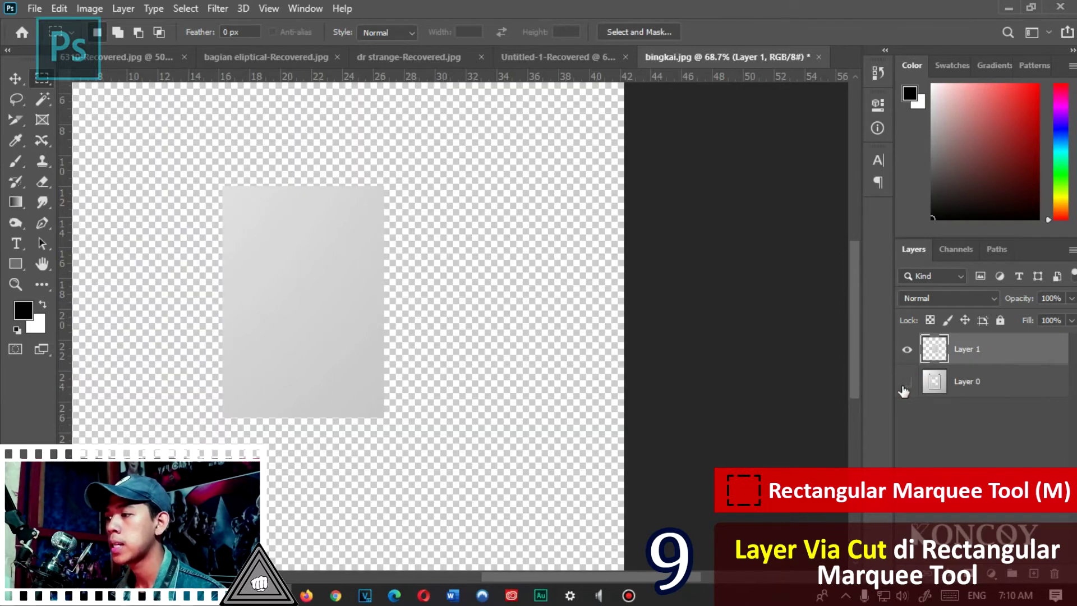
left_click(907, 383)
left_click(904, 388)
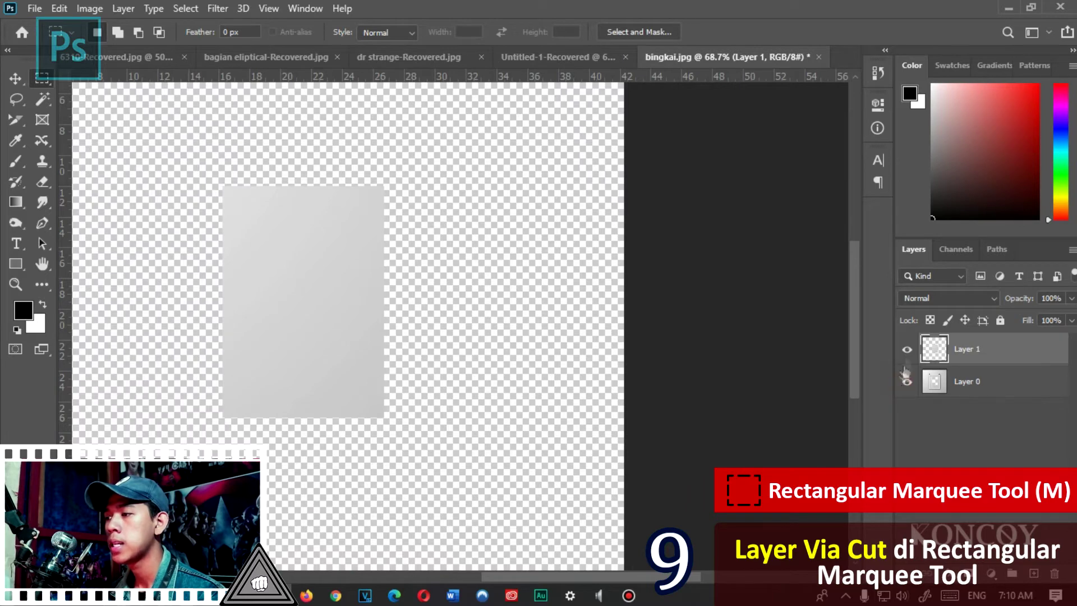
left_click(907, 382)
left_click(907, 350)
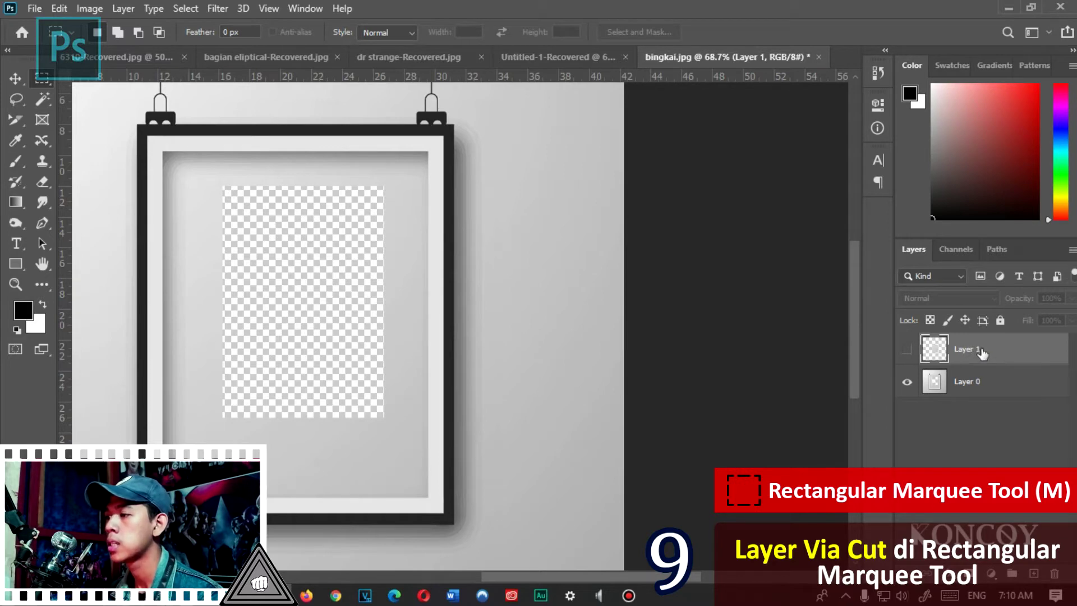
left_click(907, 350)
left_click(907, 382)
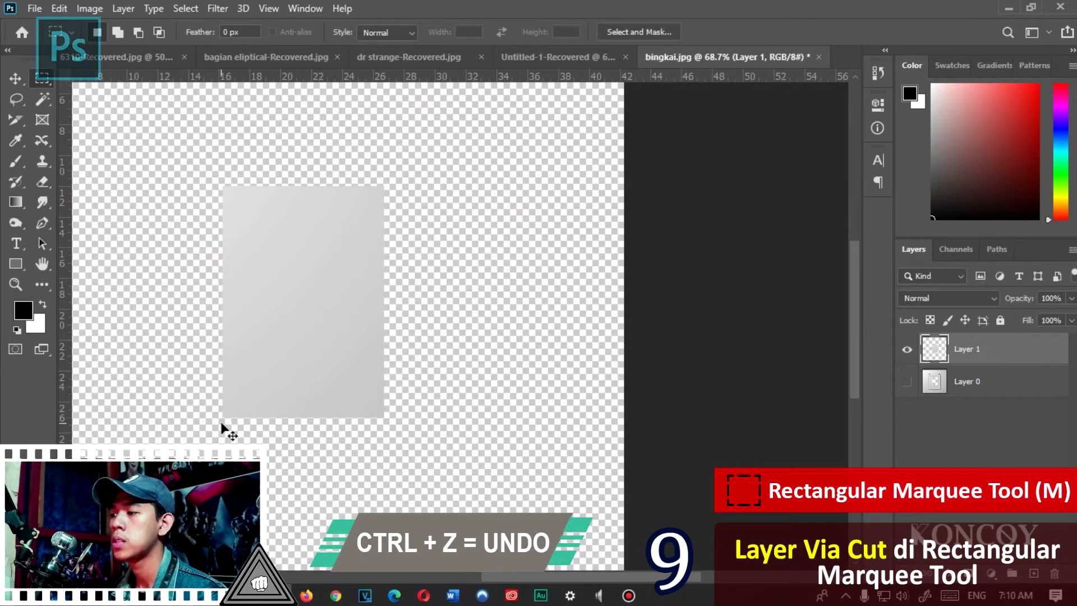
key("ctrl+z")
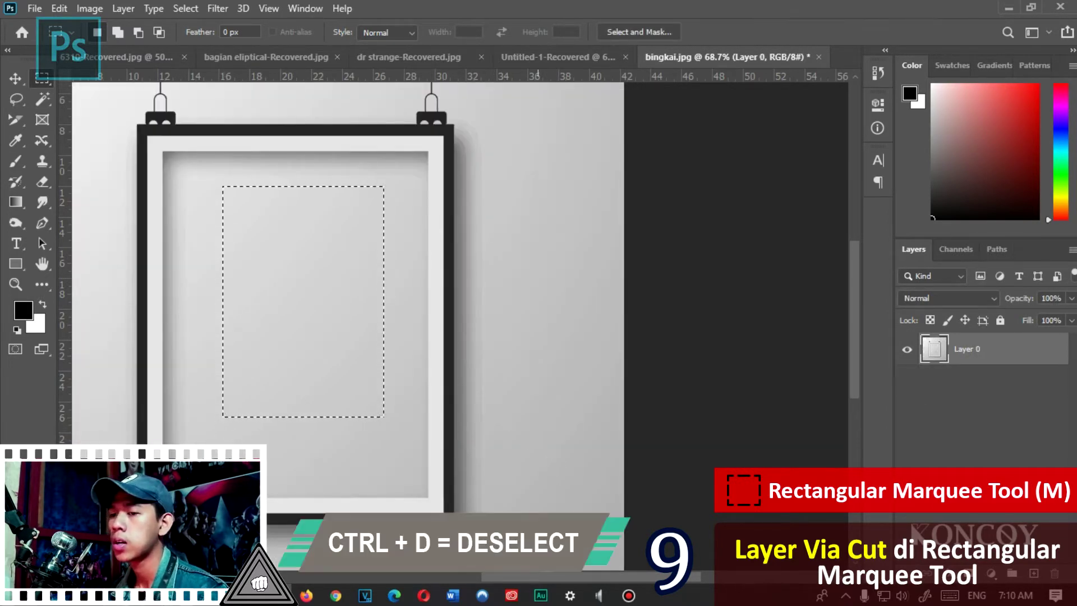
key("ctrl+d")
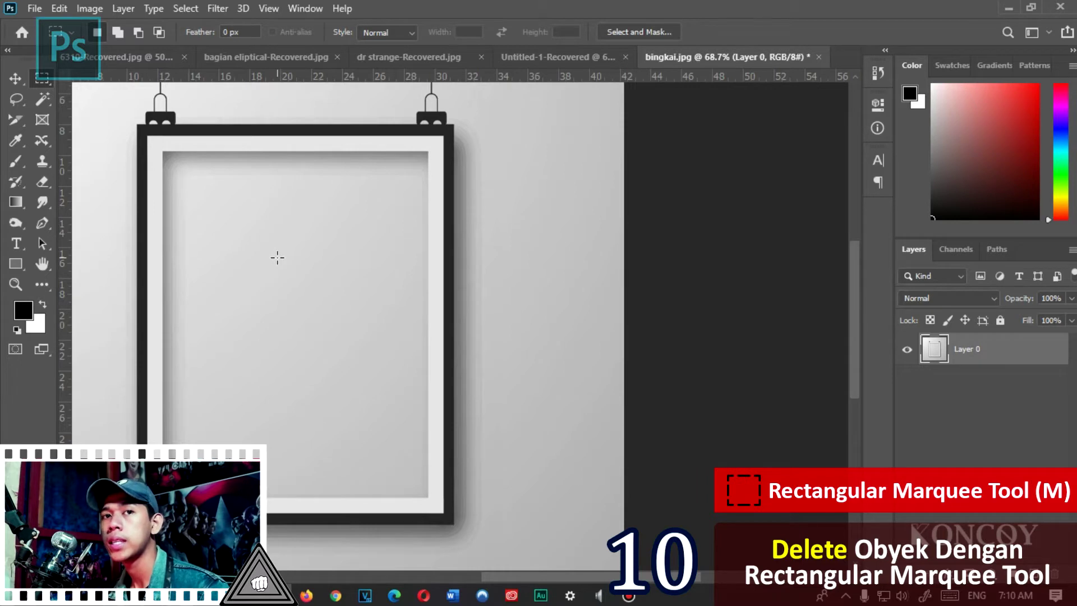
Step: Test-delete a rectangle of the frame's inner wall, undo it, and select a small upper-left rectangle
left_click_drag(214, 194, 352, 399)
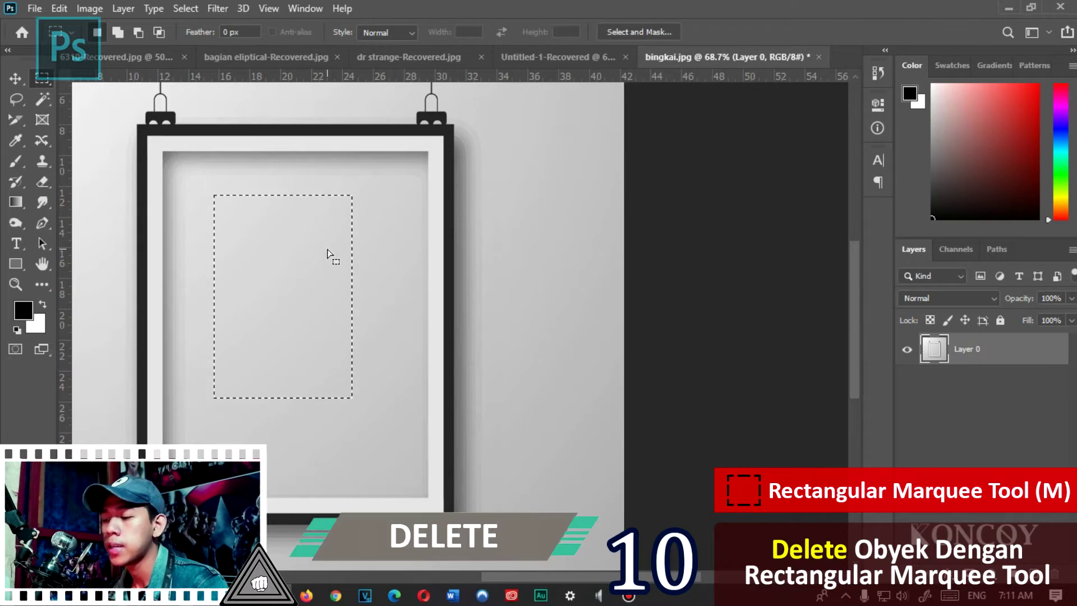
key("Delete")
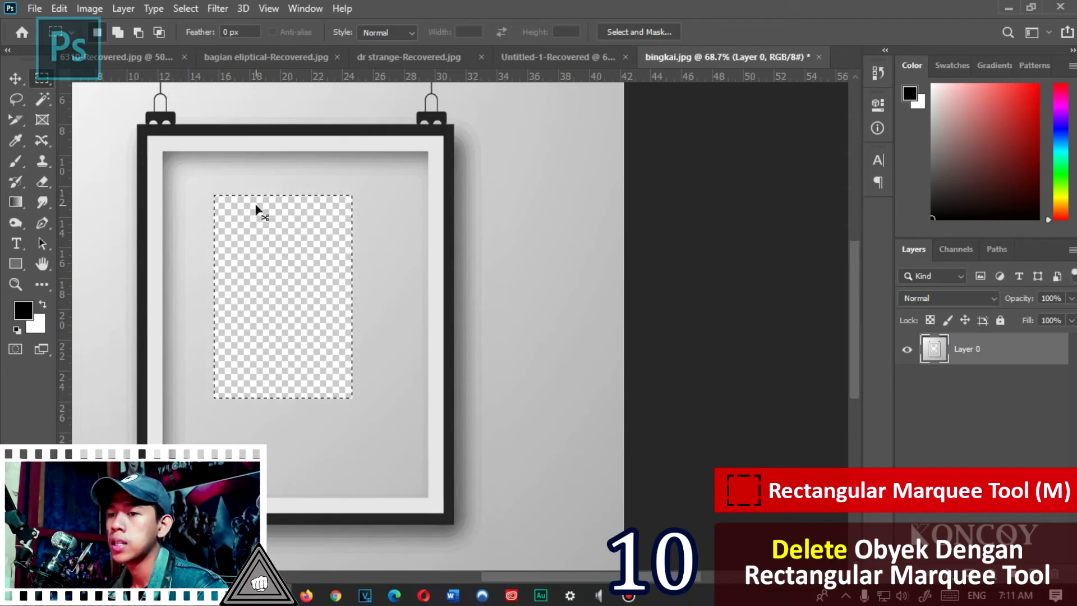
key("ctrl+z")
mouse_move(217, 202)
left_mouse_down()
mouse_move(284, 269)
mouse_move(365, 424)
left_mouse_up()
right_click(303, 298)
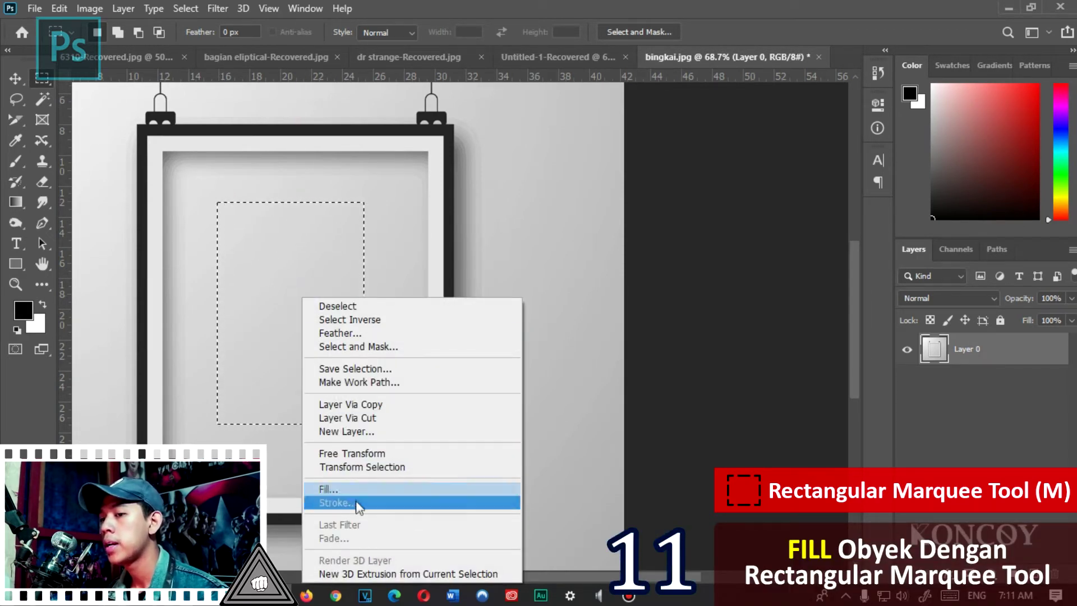
Step: Fill the inner-frame selection with solid red ff0000 and deselect it
left_click(357, 490)
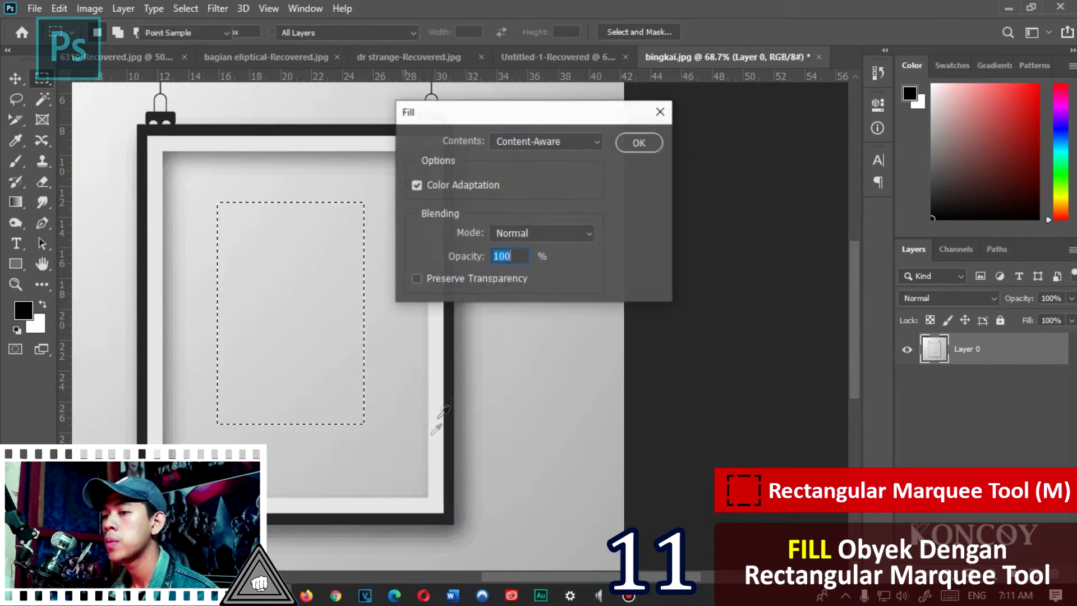
left_click(532, 143)
left_click(536, 185)
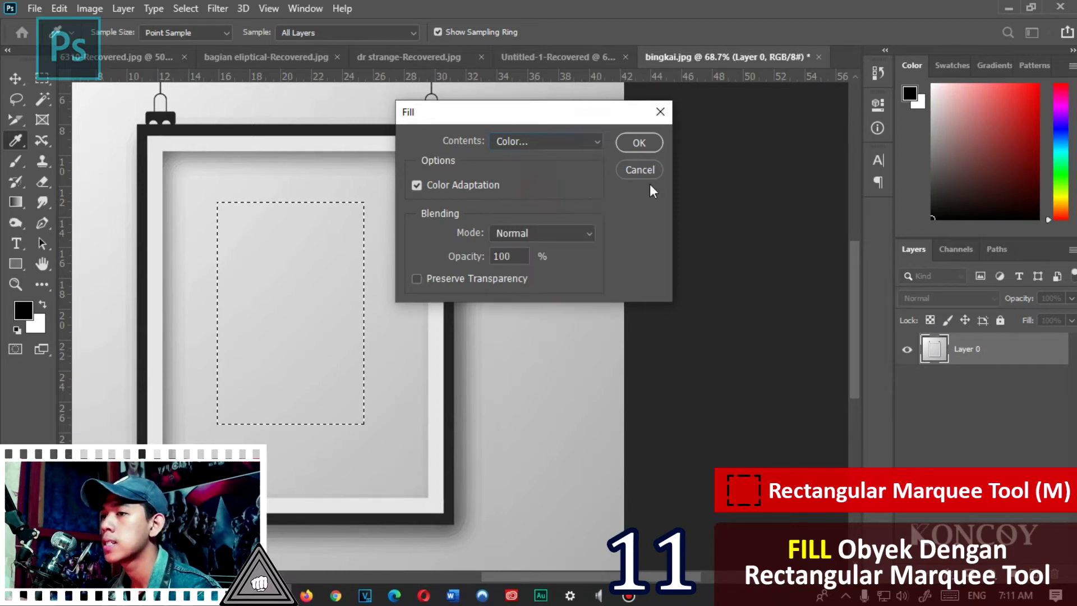
type("ff0000")
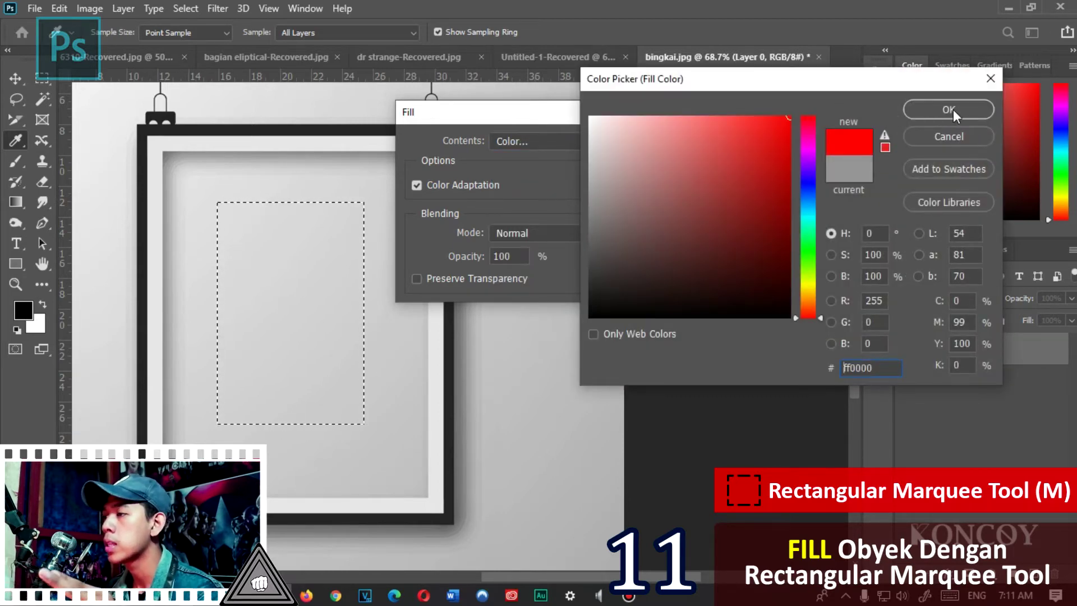
left_click(953, 109)
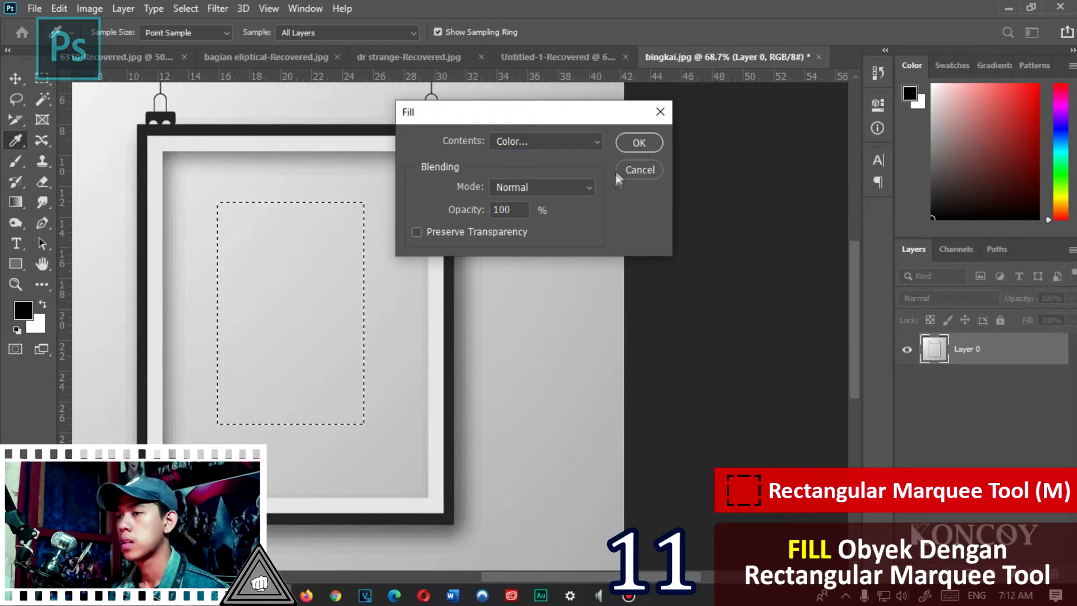
left_click(635, 146)
key("m")
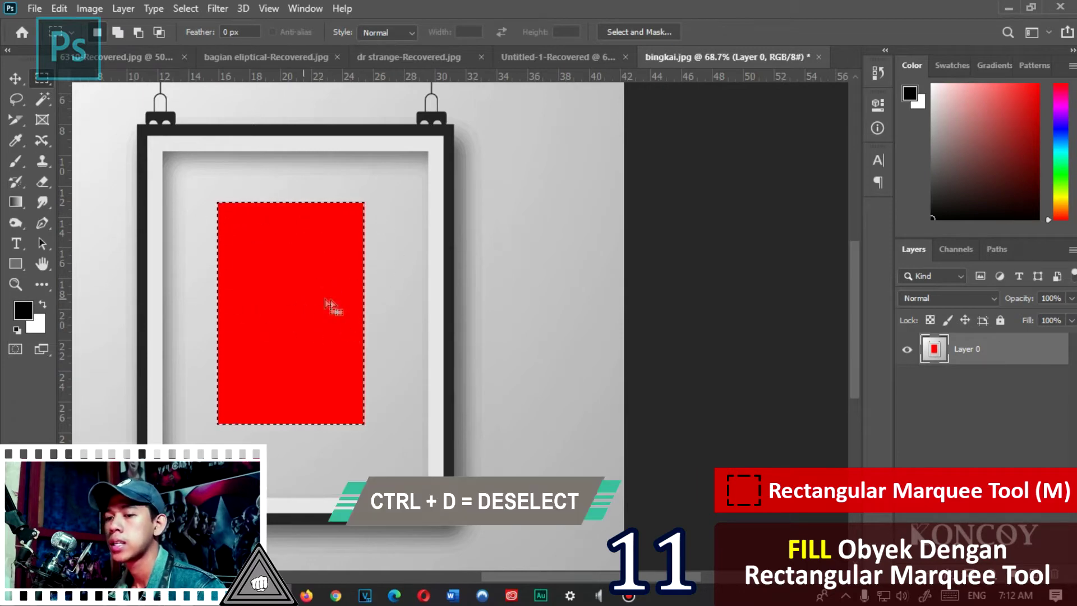
key("ctrl+d")
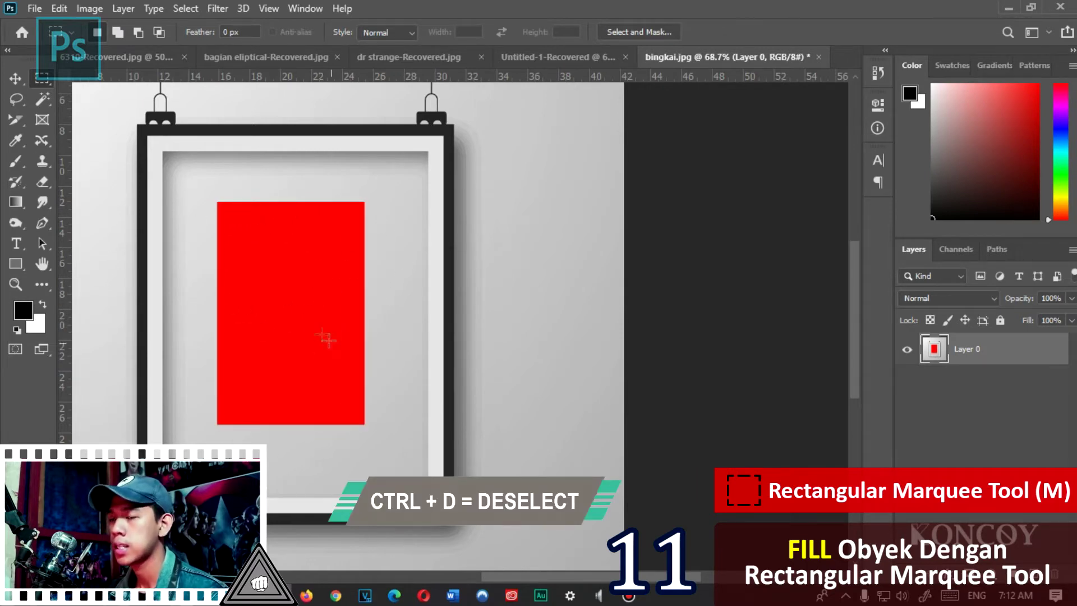
Step: Apply a 5 px black stroke to a rectangle inside the frame and inspect it
scroll(356, 185, "up", 2)
scroll(368, 212, "up", 2)
scroll(420, 224, "up", 1)
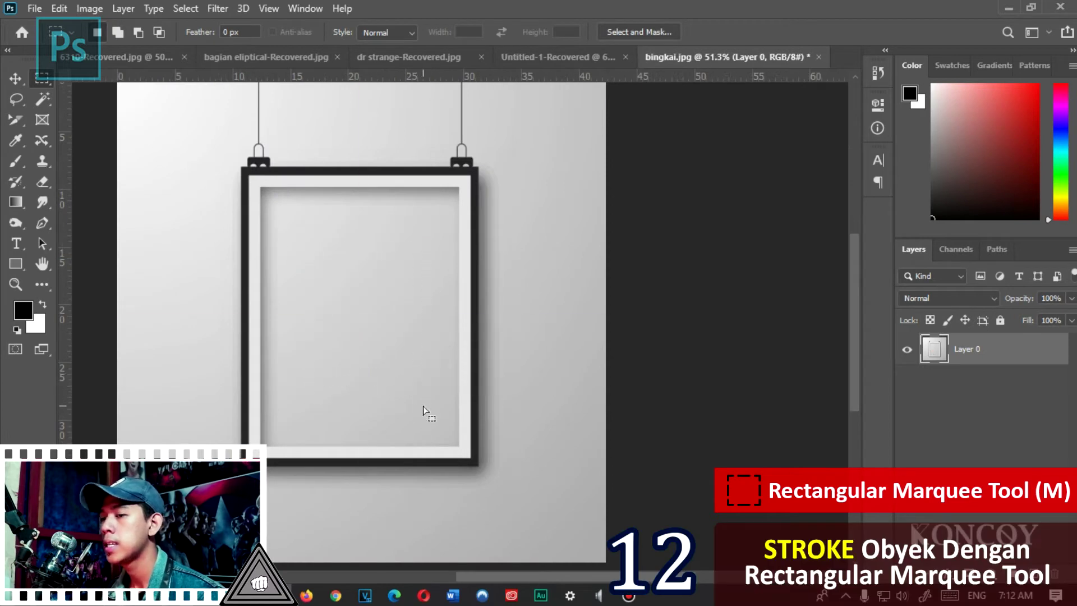
left_click_drag(424, 406, 308, 245)
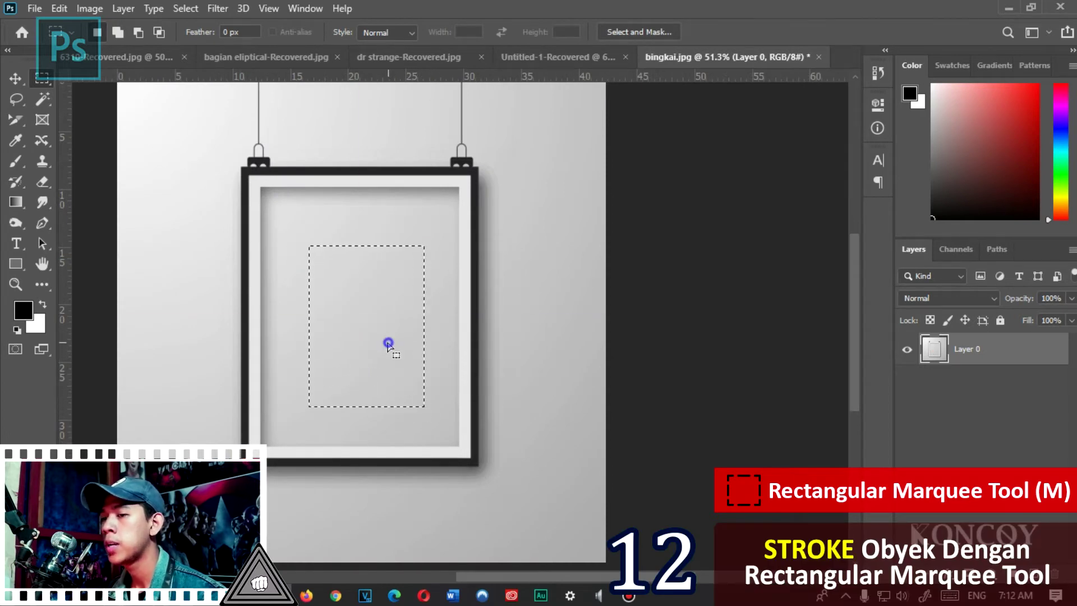
right_click(387, 344)
left_click(462, 263)
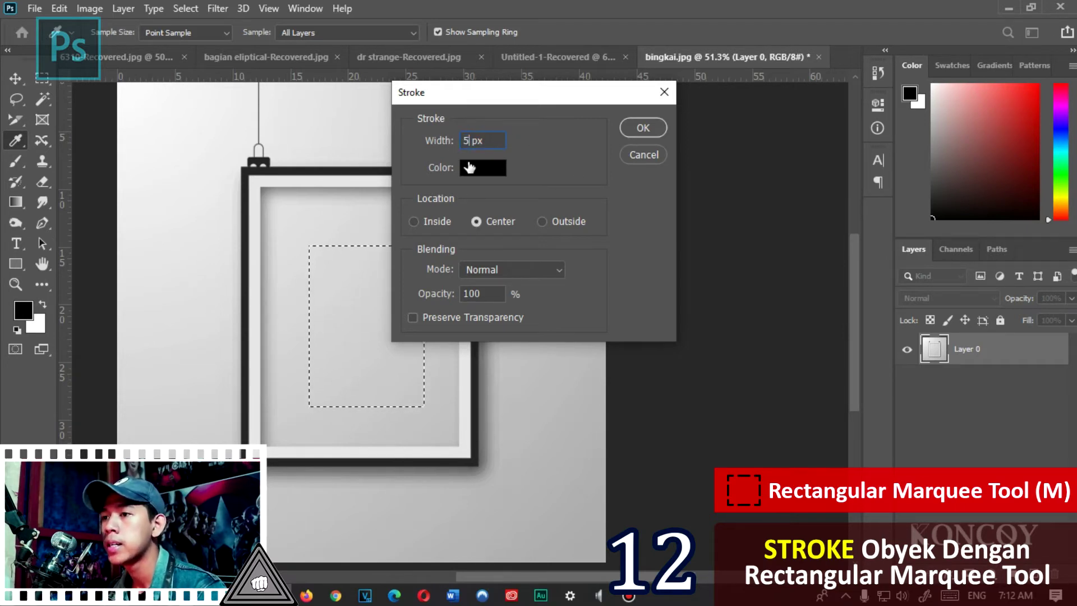
left_click(642, 128)
key("m")
scroll(443, 230, "up", 2)
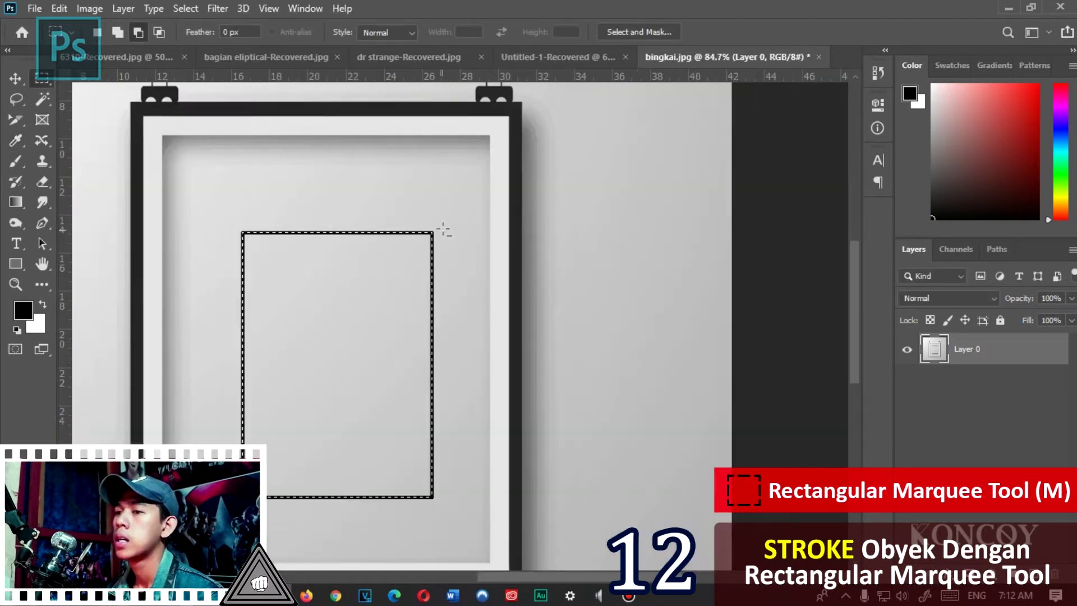
scroll(443, 230, "up", 4)
scroll(428, 240, "up", 3)
scroll(408, 259, "up", 3)
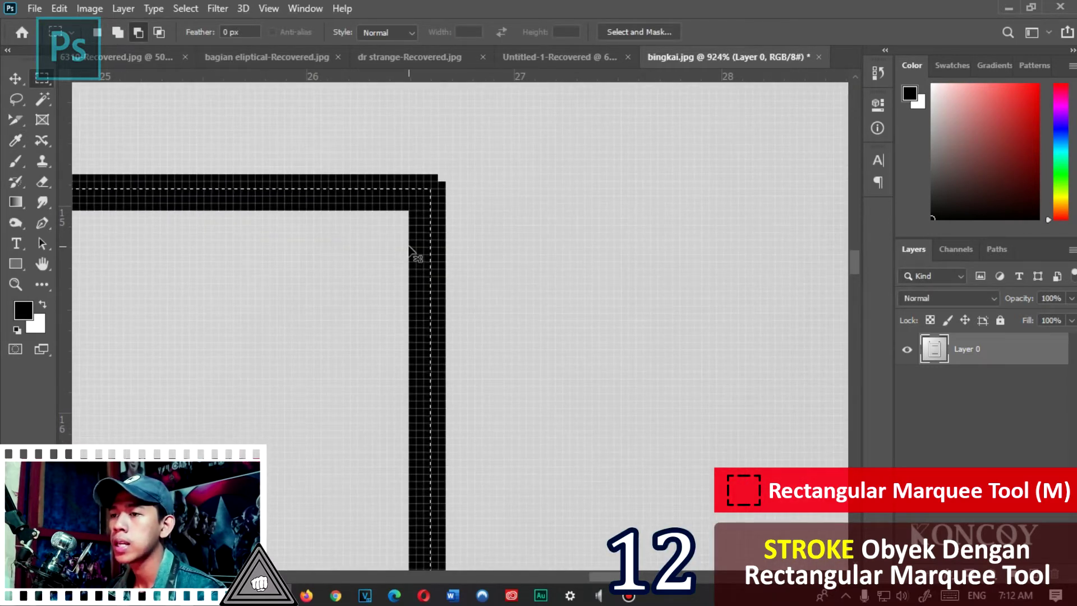
scroll(432, 269, "down", 4)
scroll(443, 292, "down", 3)
scroll(457, 317, "down", 3)
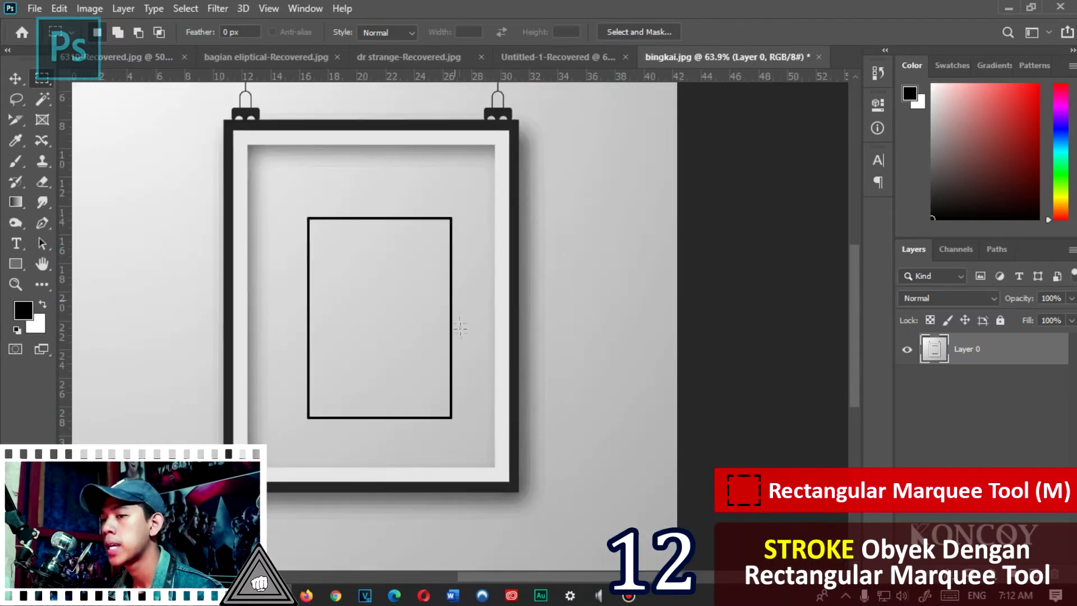
scroll(459, 321, "up", 1)
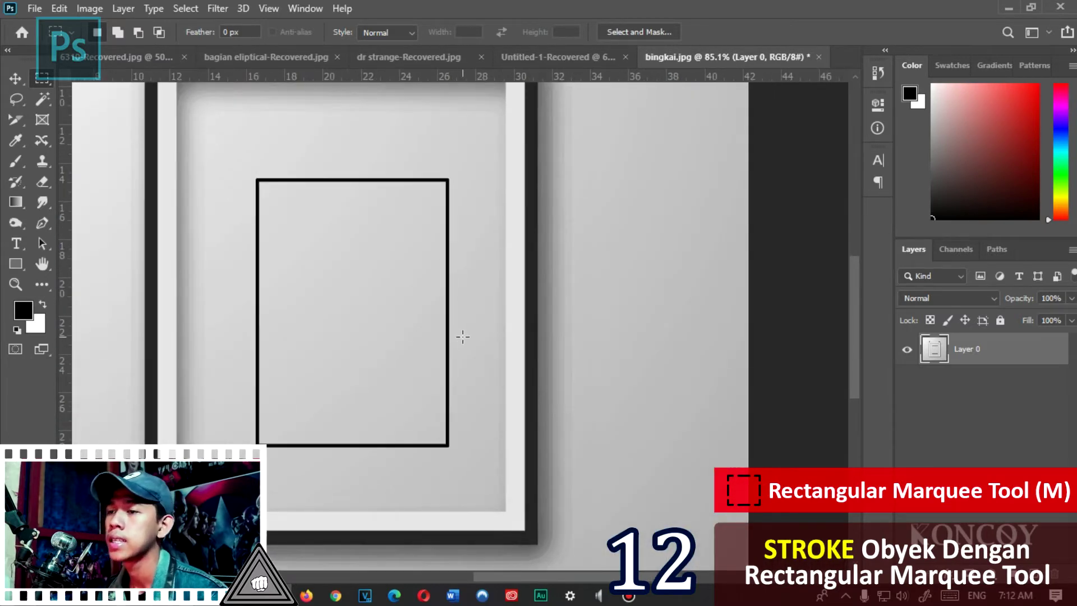
Step: Undo the stroke, deselect, and draw a fresh tall rectangular selection inside the frame
key("ctrl+z")
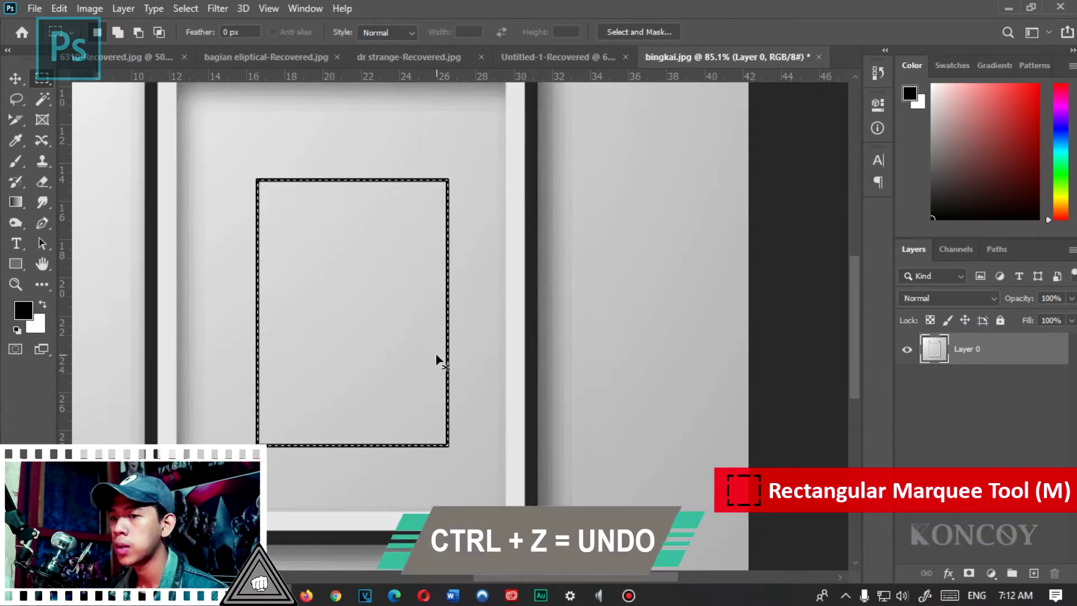
key("ctrl+d")
key("v")
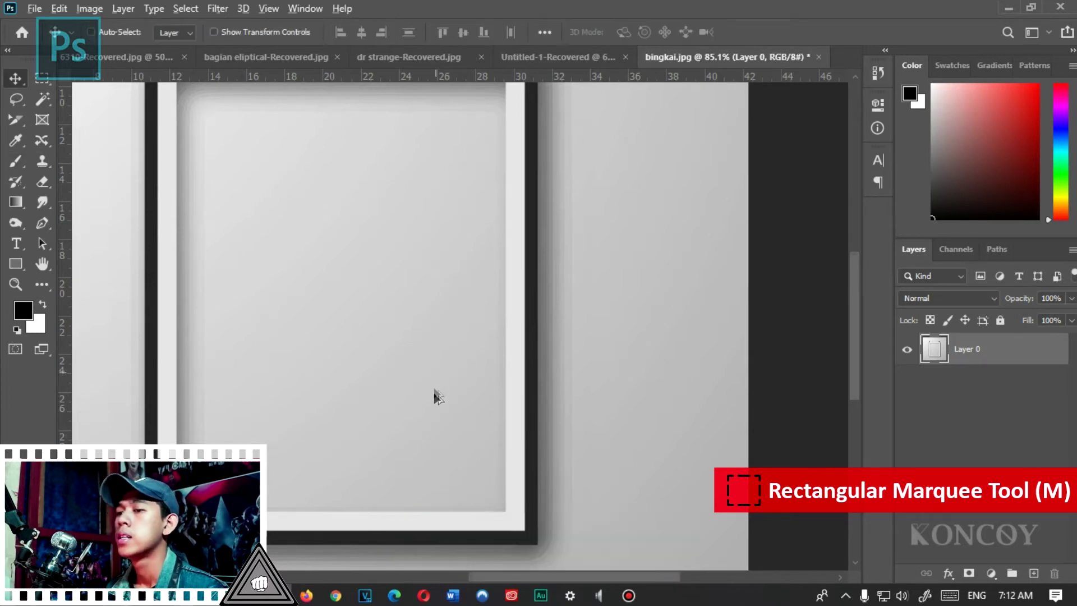
scroll(416, 331, "down", 2)
scroll(418, 333, "up", 1)
key("m")
left_click_drag(300, 220, 460, 477)
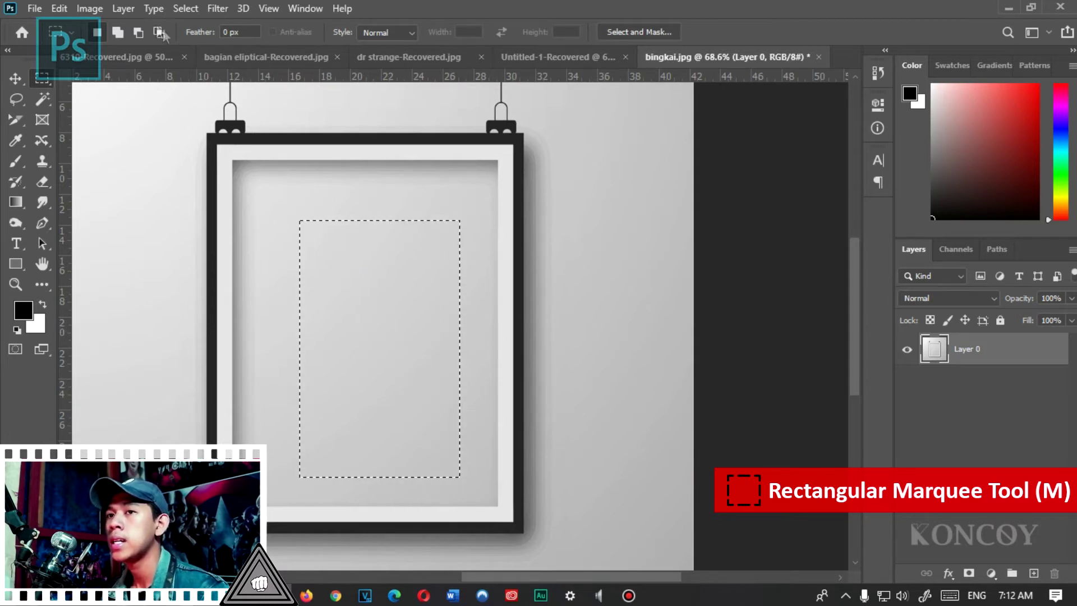
left_click(137, 33)
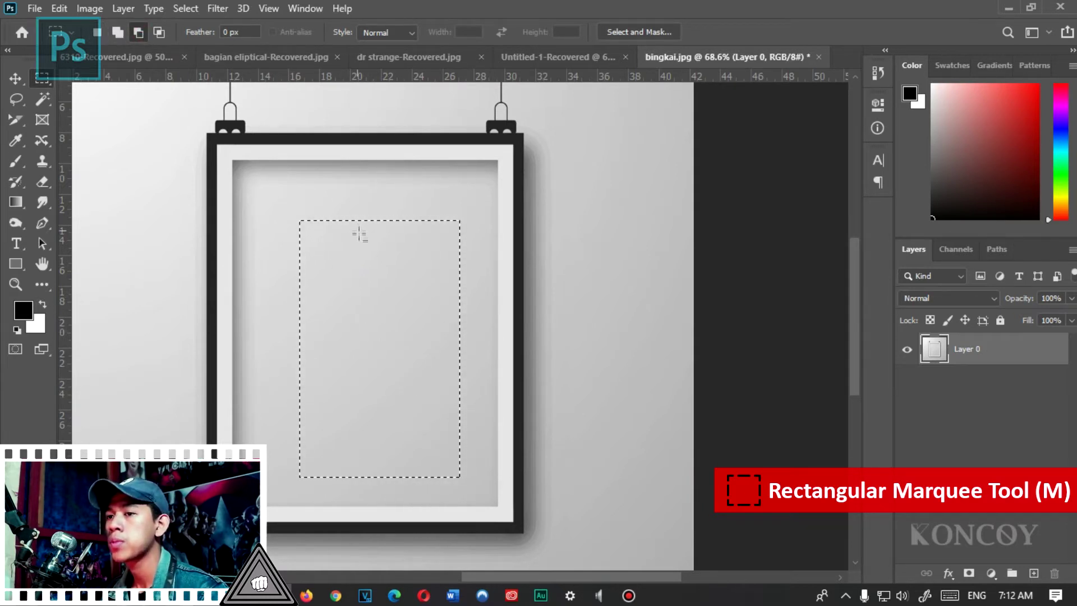
mouse_move(284, 209)
left_mouse_down()
mouse_move(273, 188)
mouse_move(476, 257)
left_mouse_up()
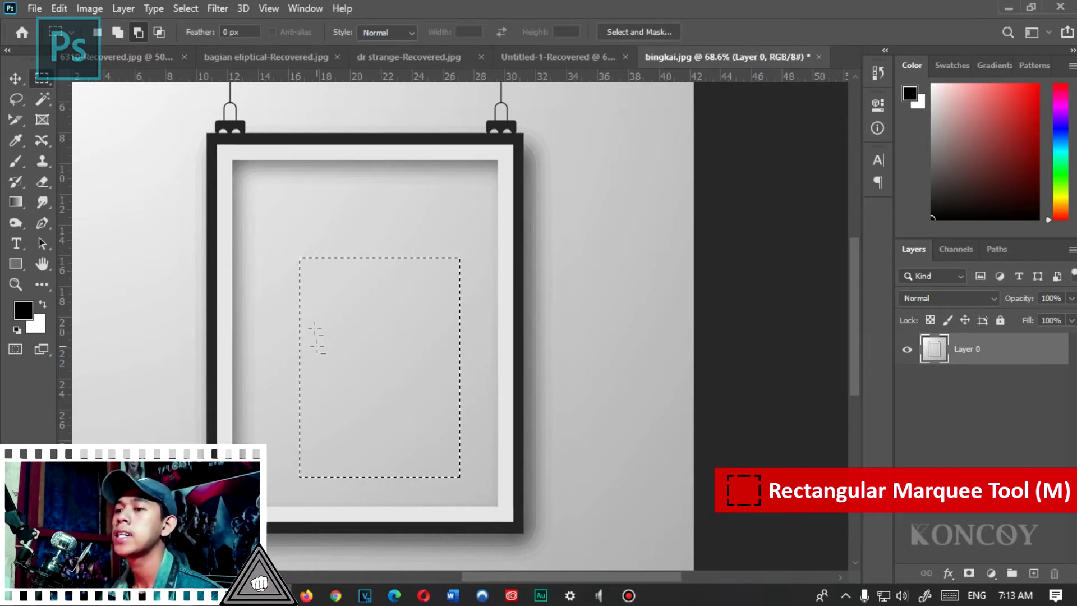
right_click(315, 315)
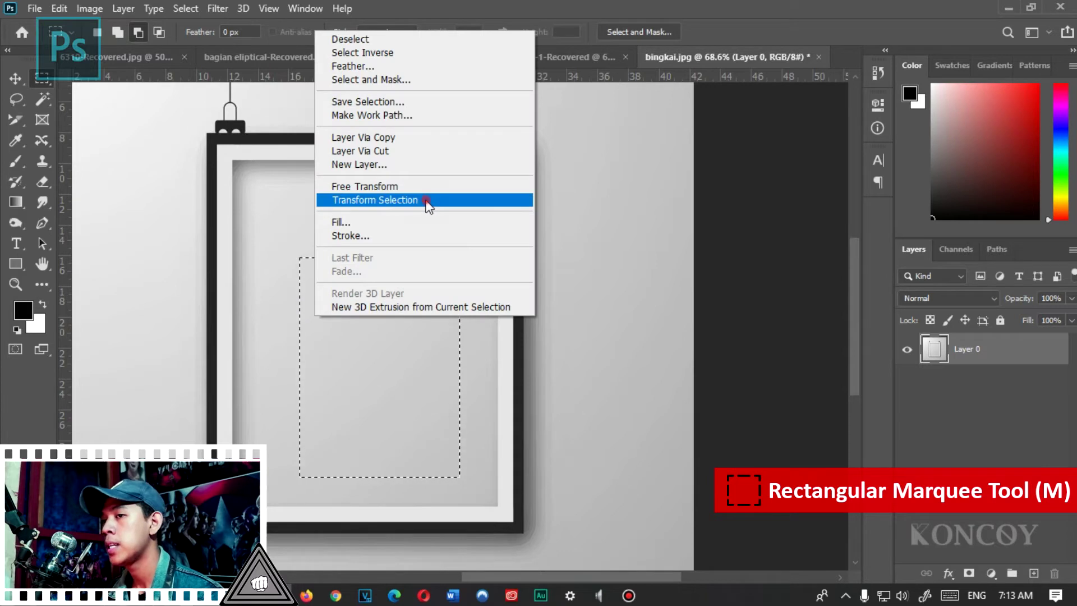
left_click(426, 200)
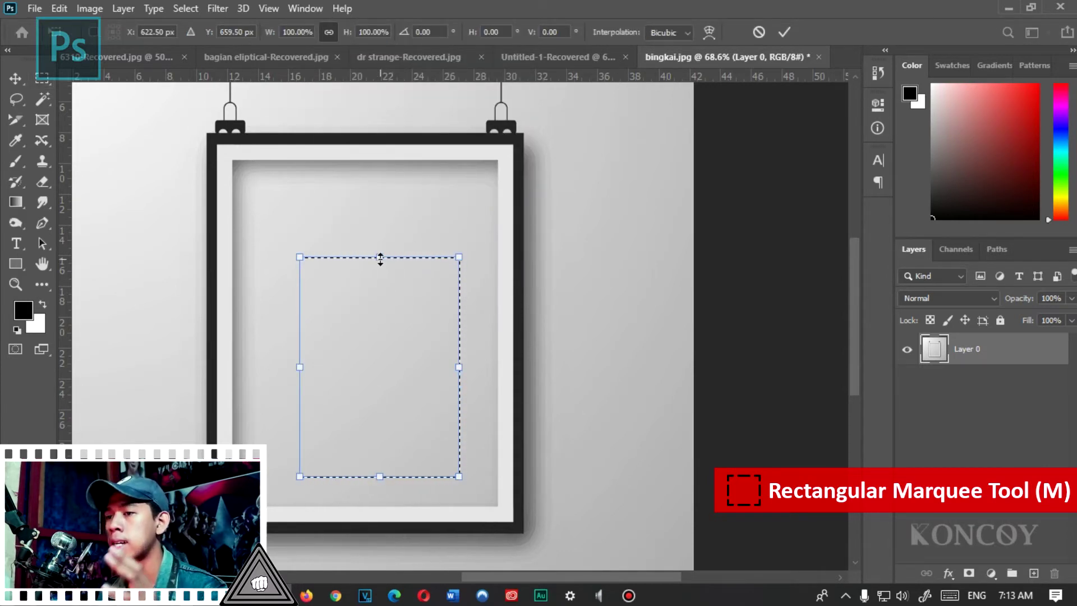
left_click_drag(380, 258, 385, 312)
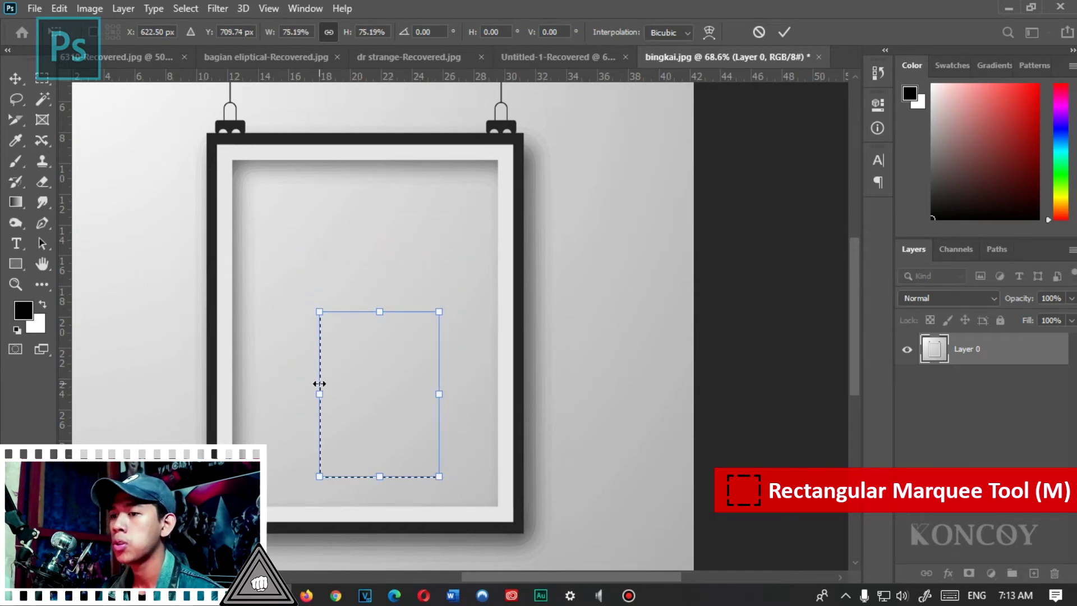
left_click(329, 32)
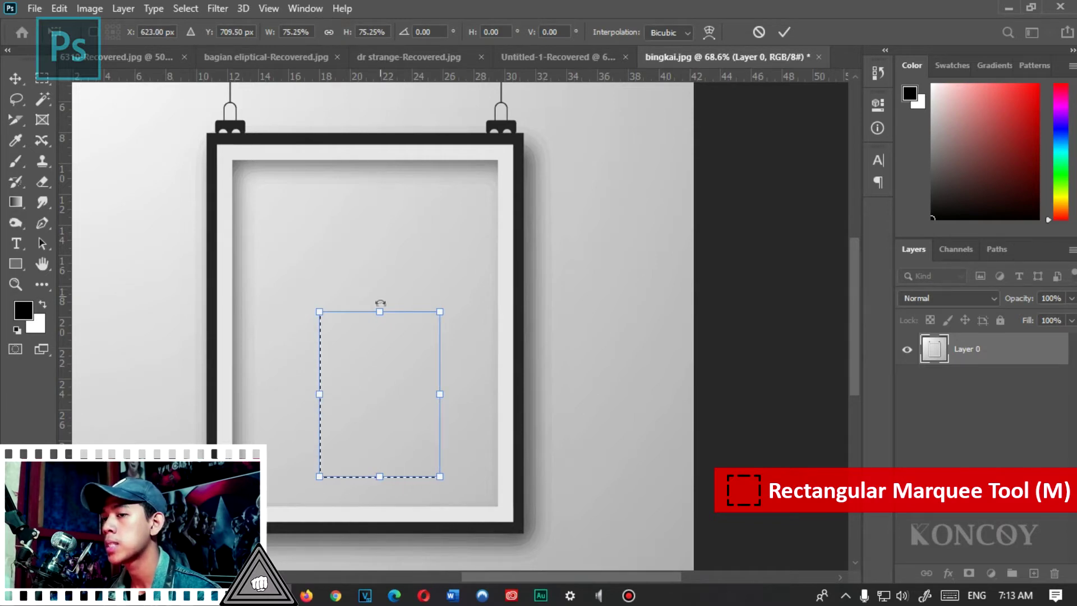
left_click_drag(381, 307, 388, 380)
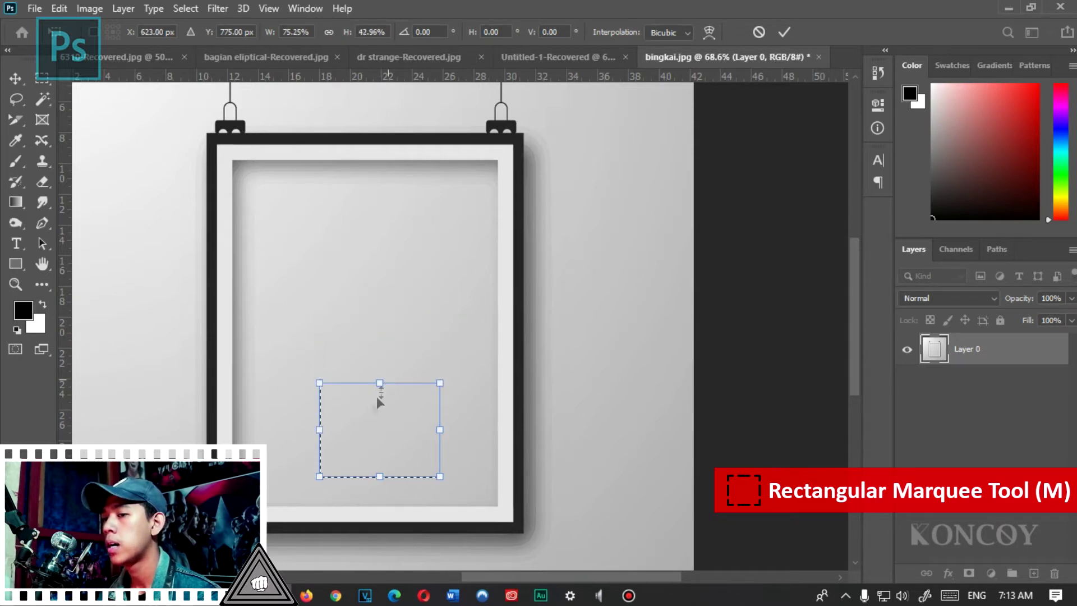
double_click(369, 408)
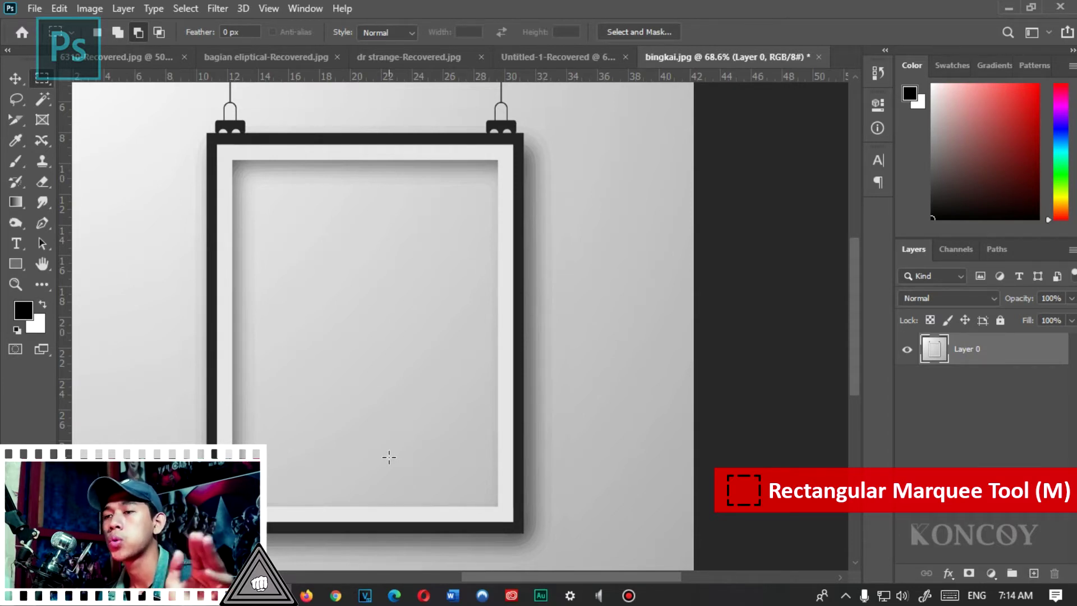
Step: Select the whole hanging frame, including its hangers, with a rectangular marquee
right_click(47, 78)
left_click(104, 80)
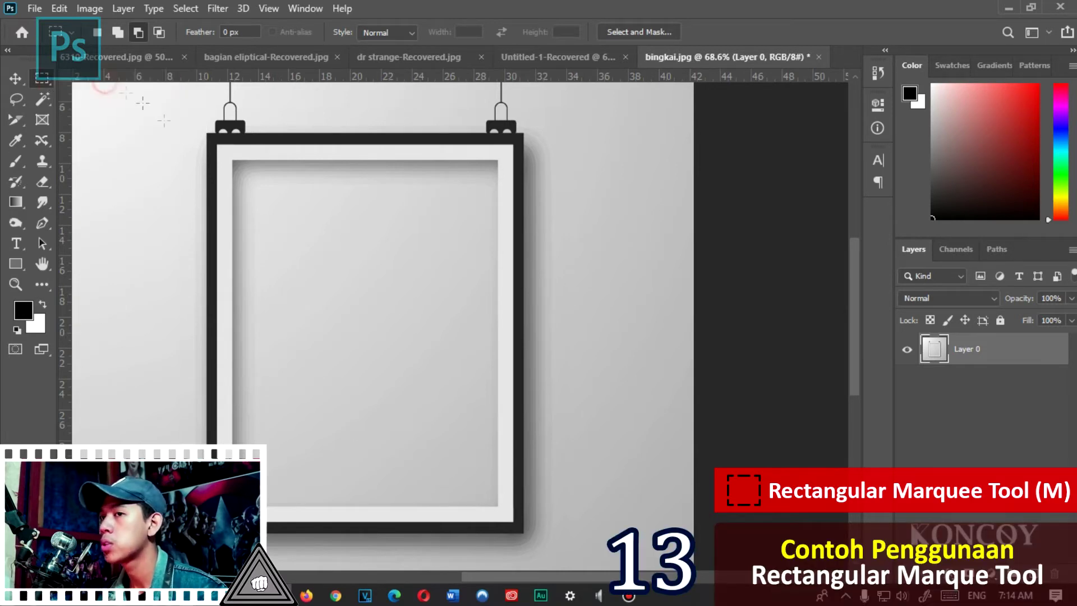
left_click_drag(200, 125, 533, 546)
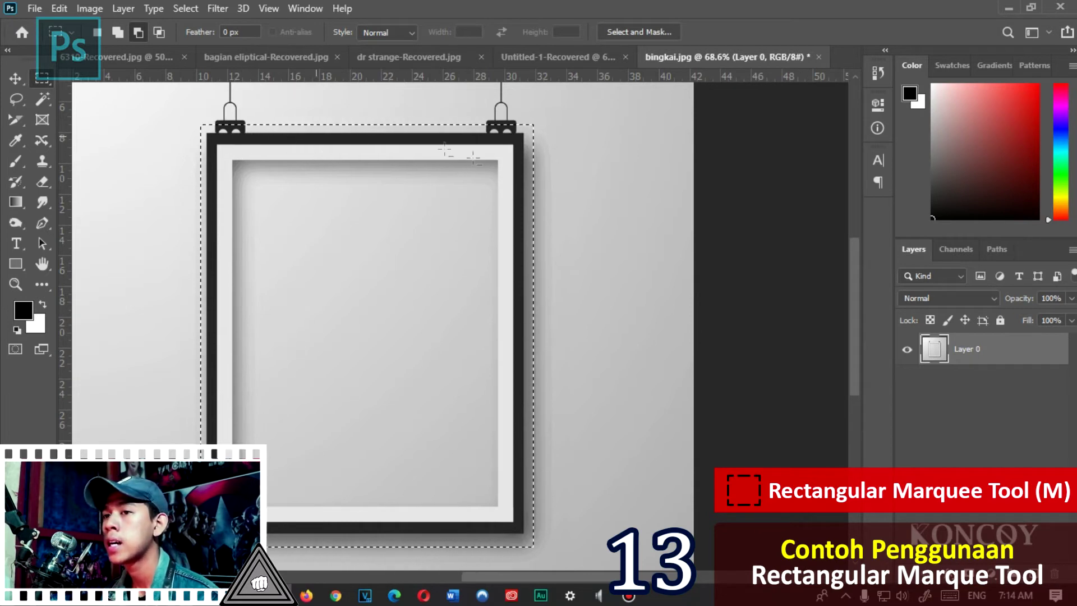
right_click(482, 222)
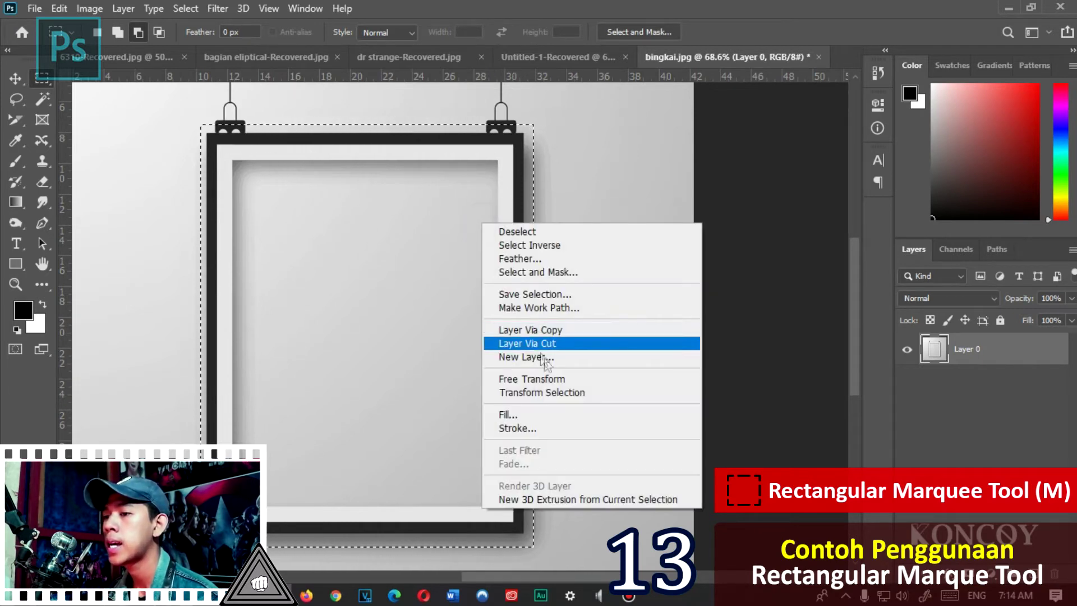
Step: Transform the selection to fit tightly around the frame and commit it
left_click(574, 401)
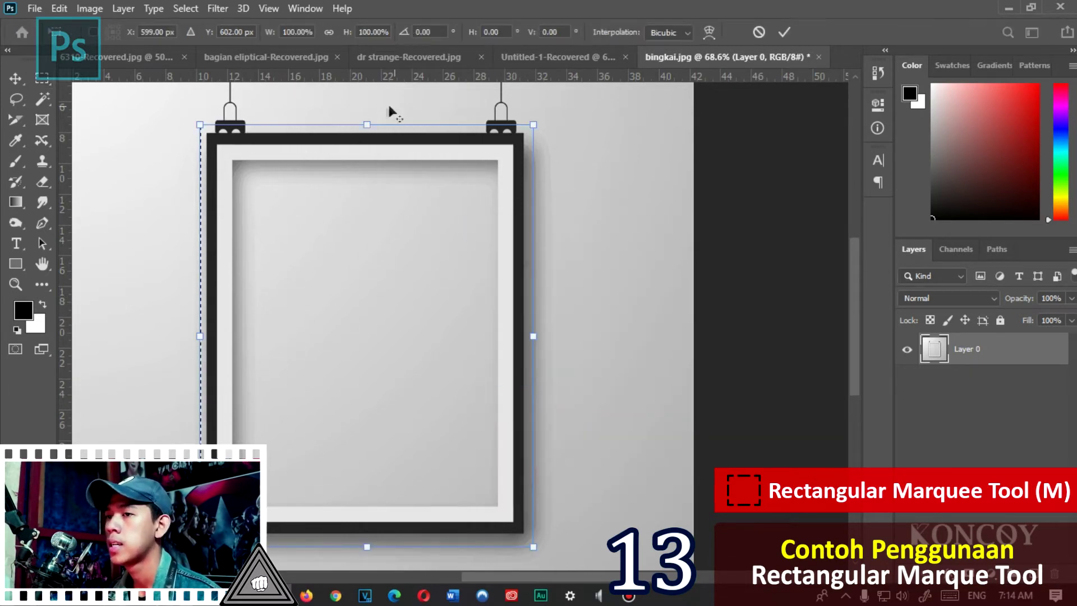
scroll(345, 111, "up", 3)
scroll(344, 111, "up", 2)
scroll(344, 117, "up", 1)
left_click_drag(385, 154, 384, 185)
scroll(529, 367, "down", 5)
scroll(649, 452, "up", 5)
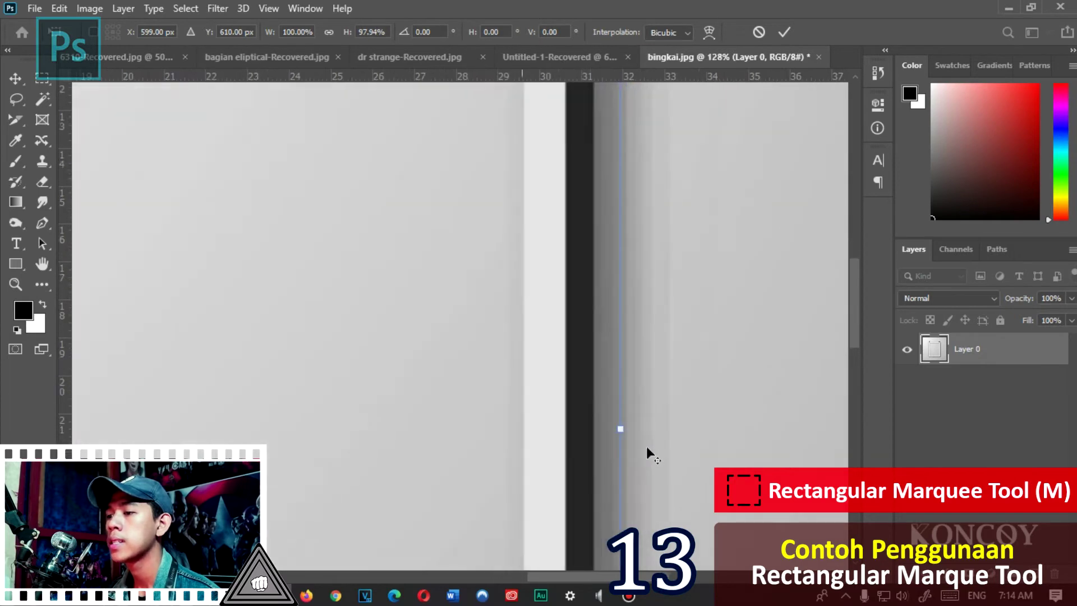
left_click_drag(612, 430, 580, 425)
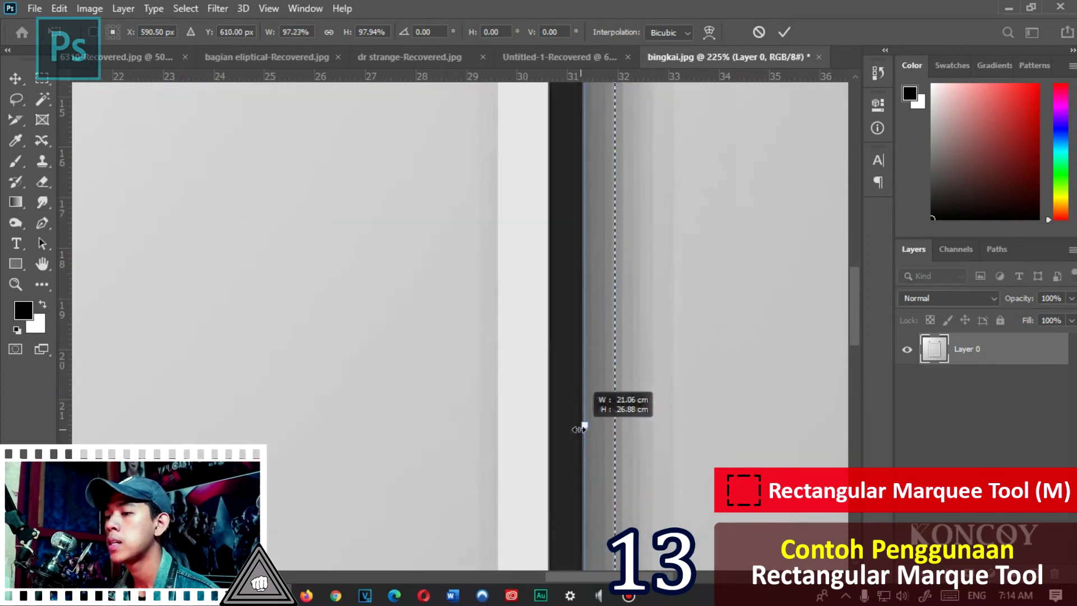
scroll(579, 426, "down", 4)
scroll(361, 430, "up", 4)
left_click_drag(375, 425, 388, 365)
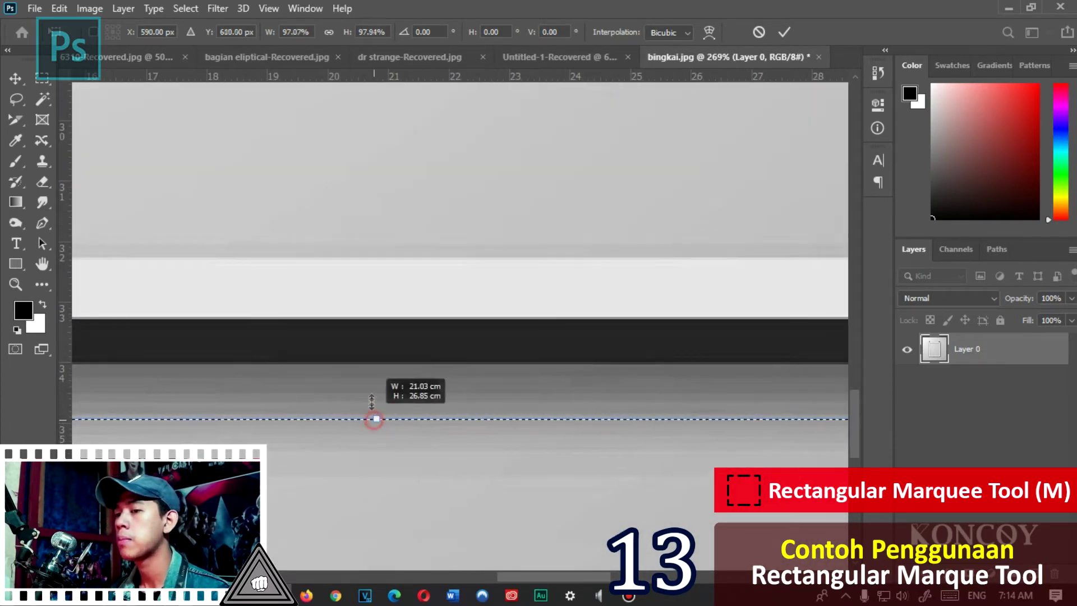
scroll(388, 365, "down", 5)
scroll(284, 276, "up", 4)
left_click_drag(284, 277, 301, 283)
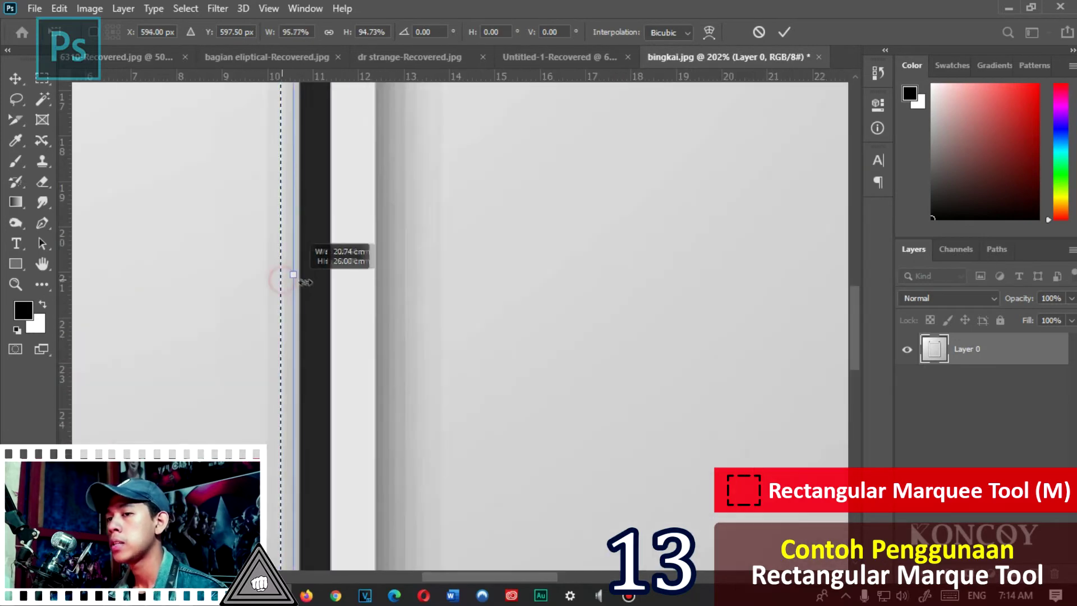
scroll(320, 397, "down", 4)
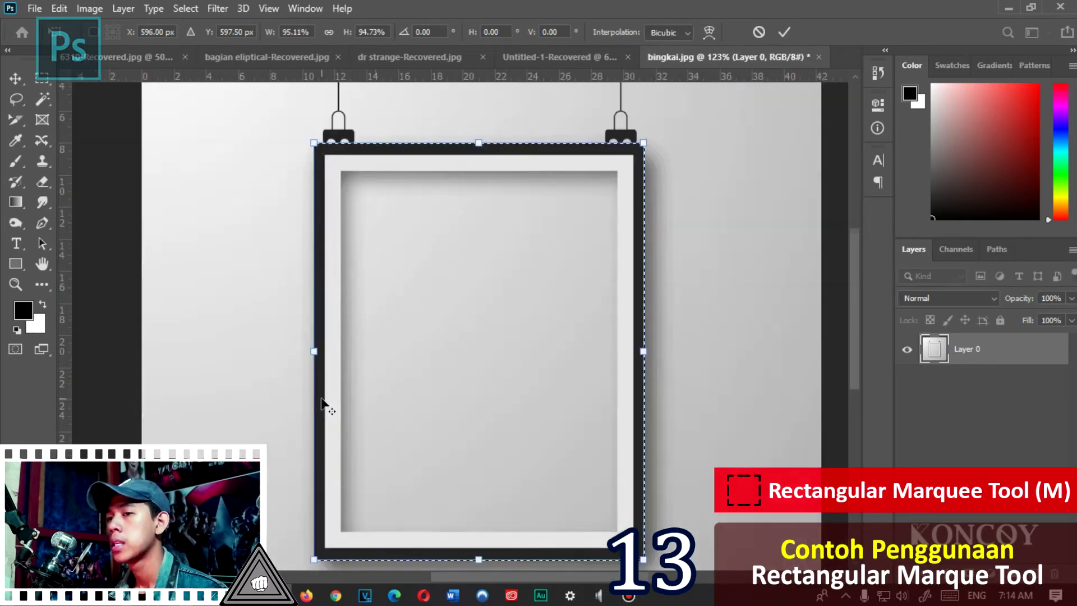
scroll(325, 403, "down", 1)
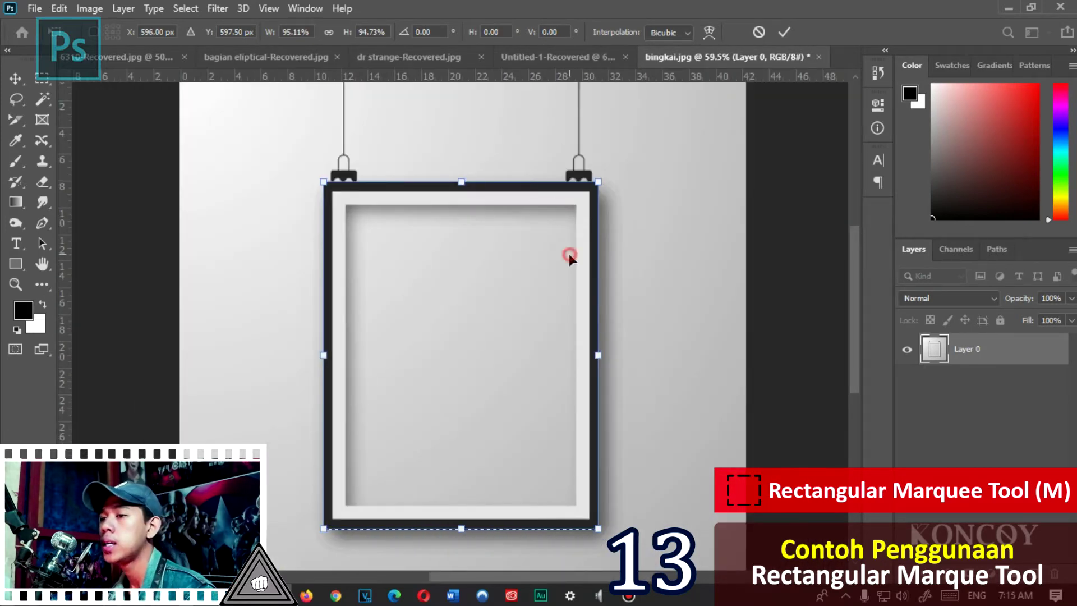
key("Return")
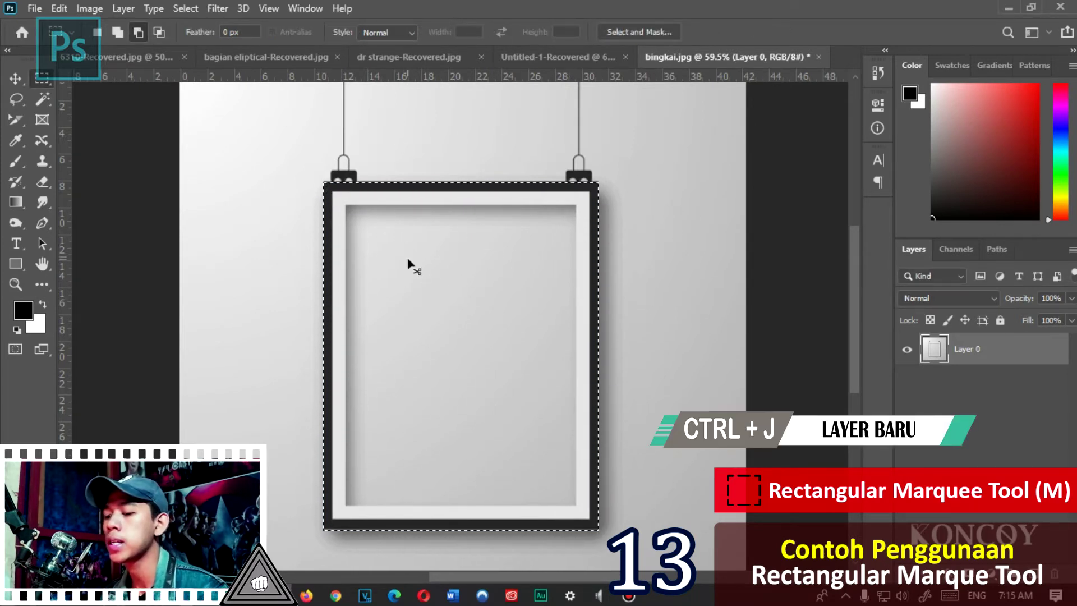
Step: Copy the frame to a new layer, hide Layer 0, and open jam dinding.jpeg
key("ctrl+j")
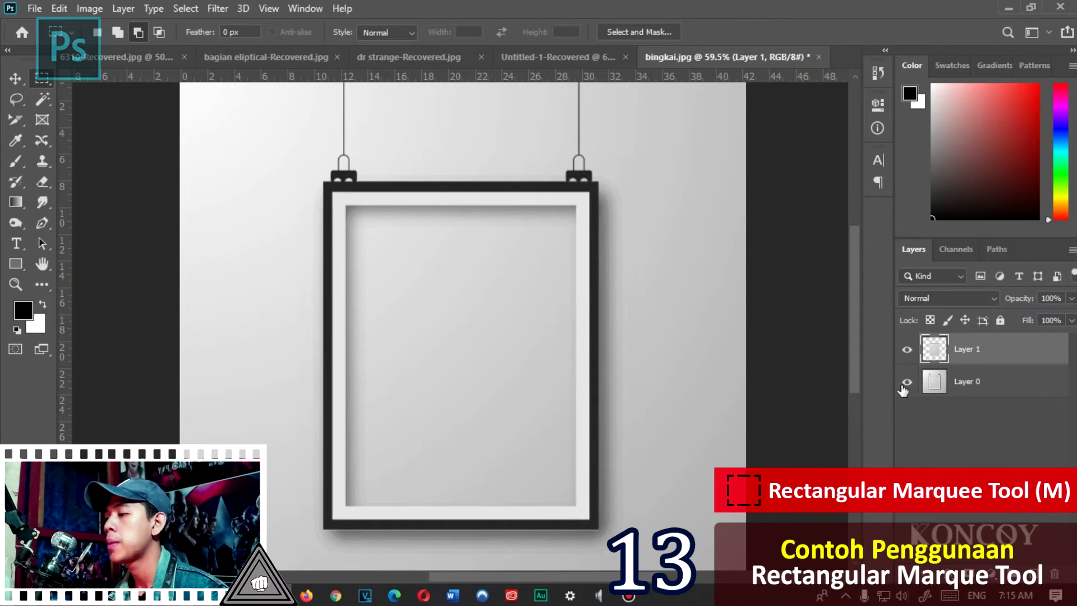
left_click(903, 386)
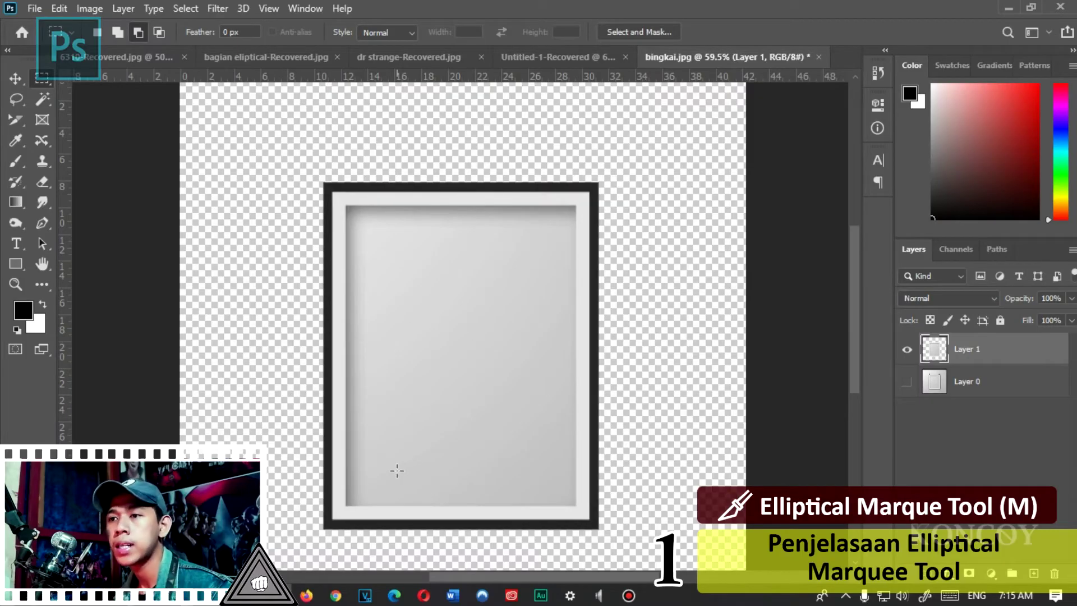
right_click(42, 78)
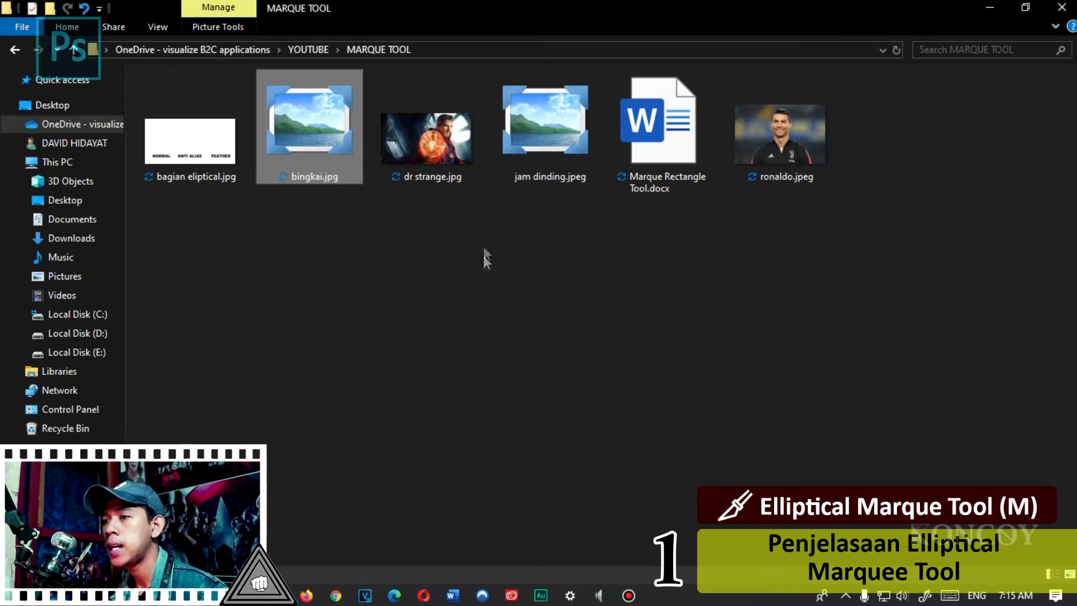
left_click(517, 173)
left_click_drag(550, 129, 367, 444)
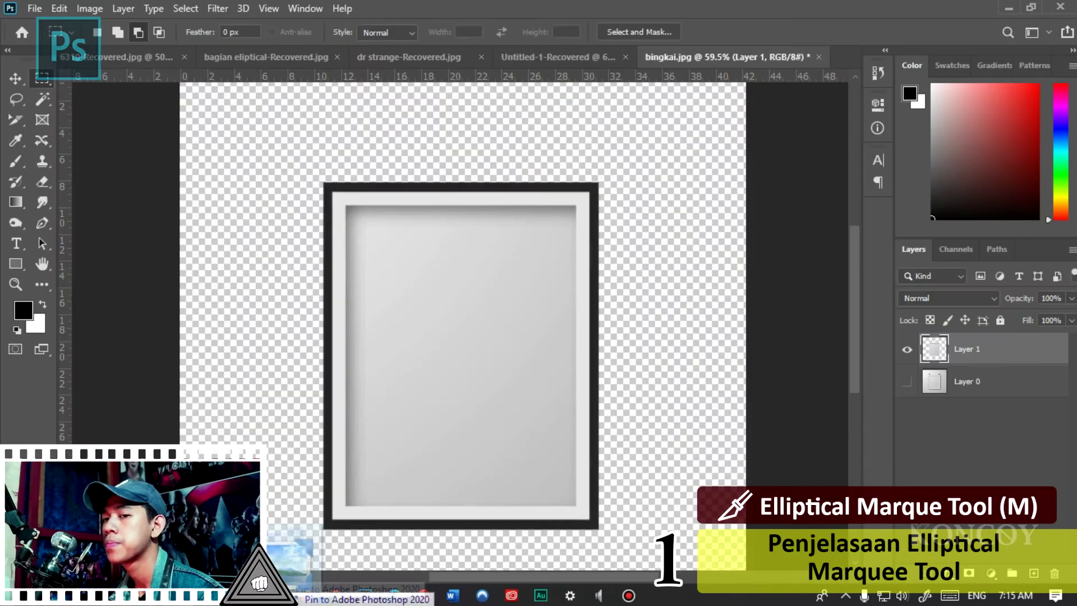
mouse_move(368, 451)
left_mouse_down()
mouse_move(3, 418)
mouse_move(288, 397)
left_mouse_up()
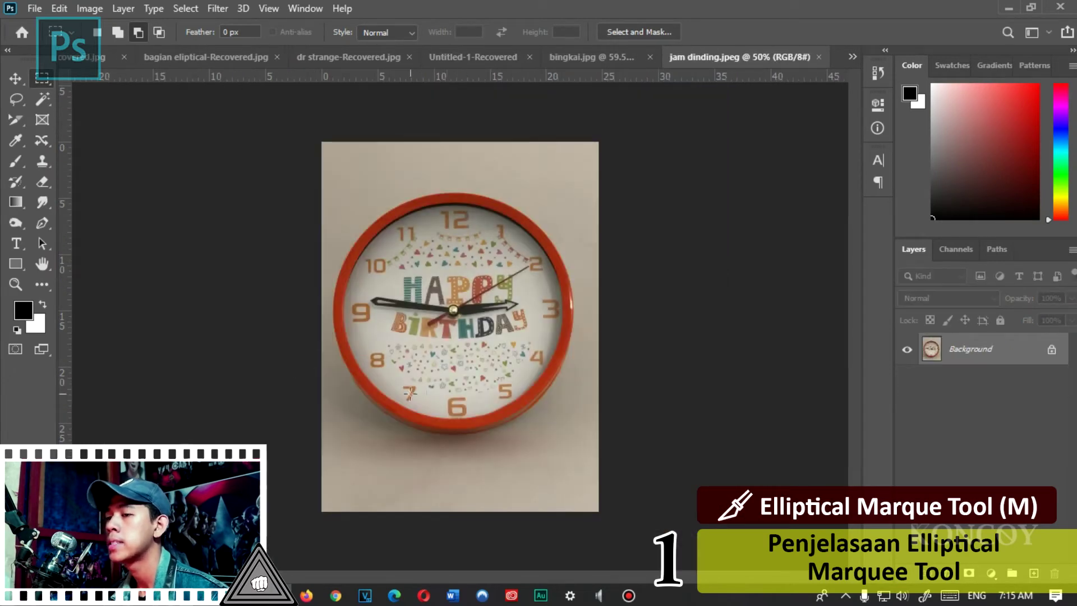
Step: Try the marquee tool's shape options, switching between elliptical and rectangular
right_click(42, 77)
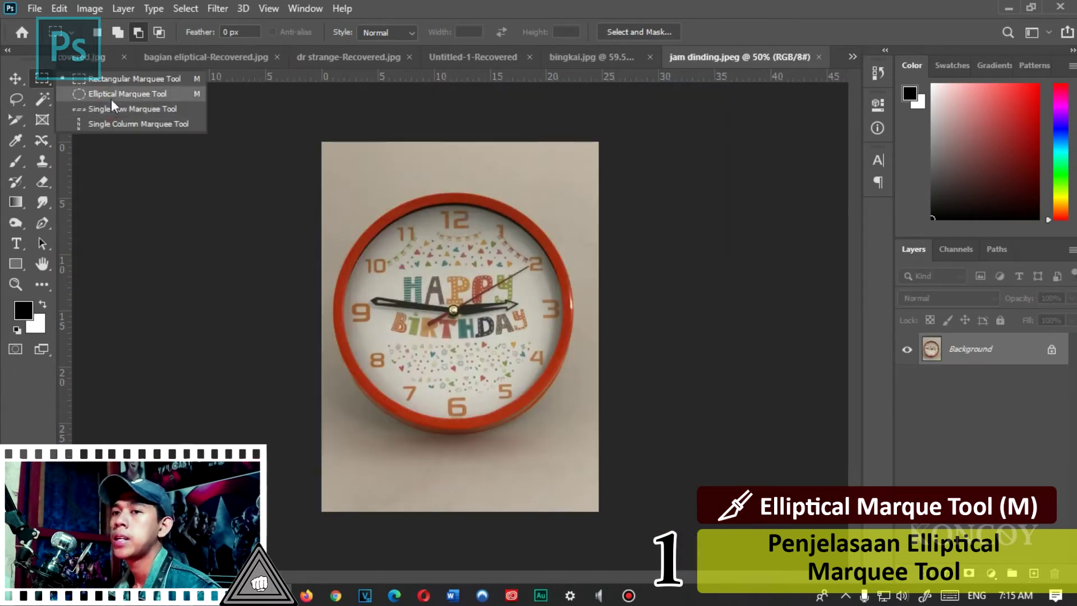
left_click(111, 93)
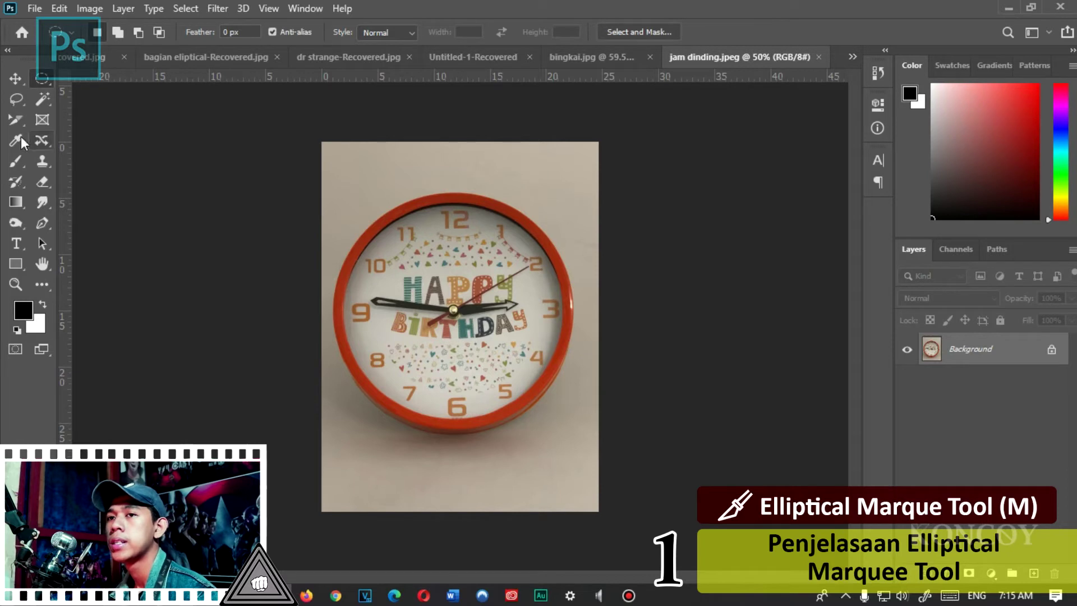
key("shift+m")
key("shift+m")
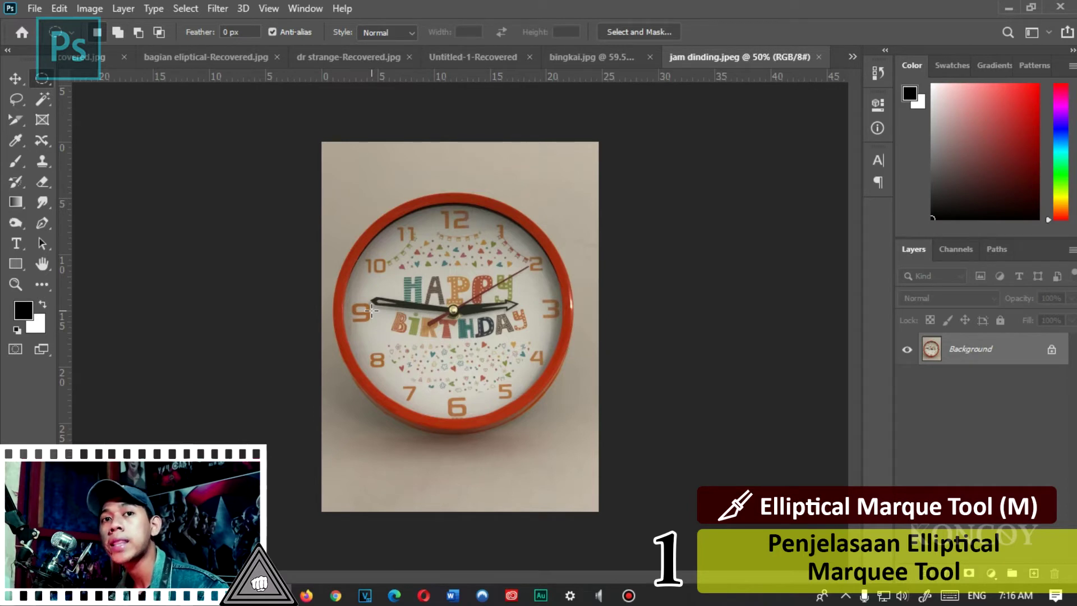
right_click(42, 77)
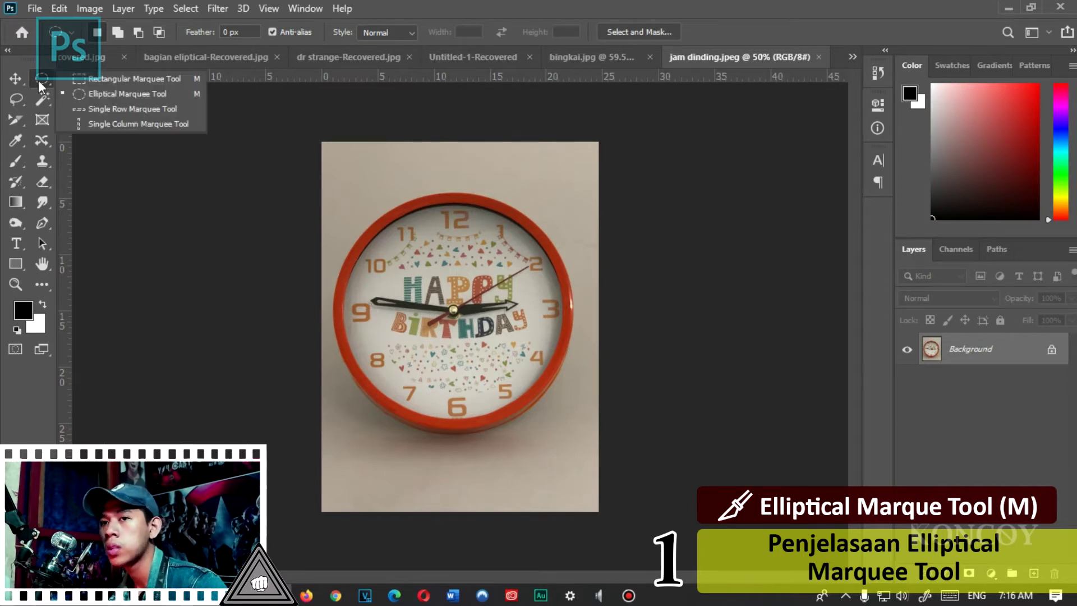
left_click(112, 76)
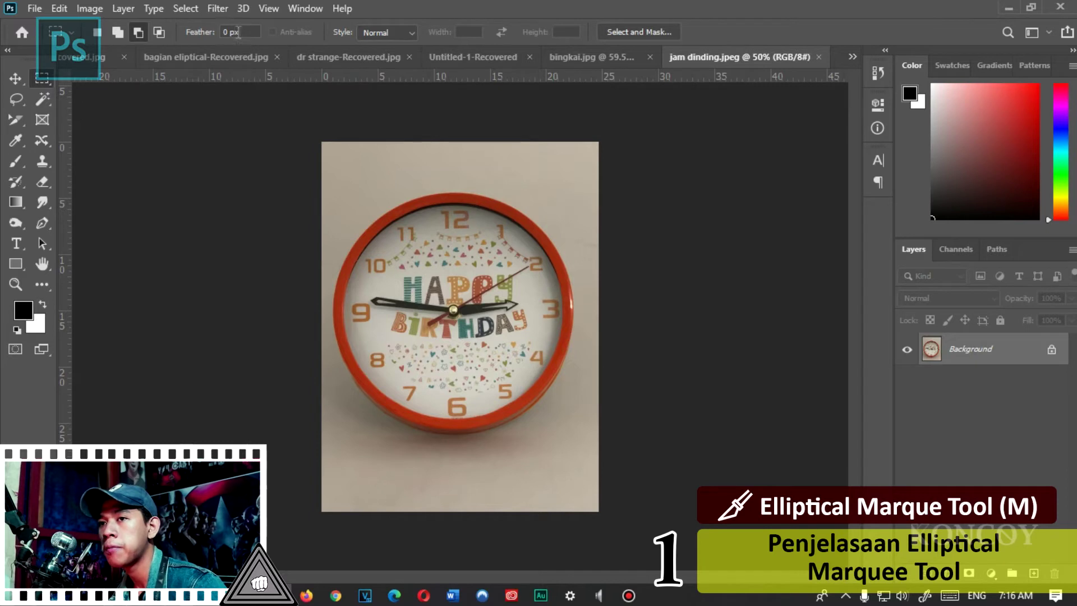
Step: Switch to the Elliptical Marquee with 0 px feather, leaving Style at Normal
left_click(231, 32)
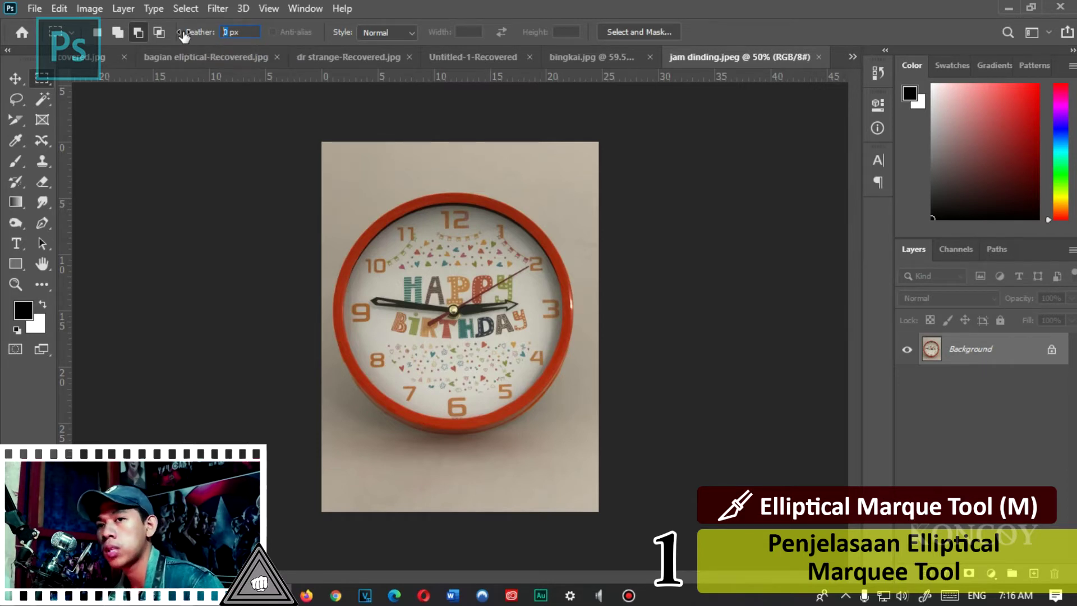
right_click(50, 77)
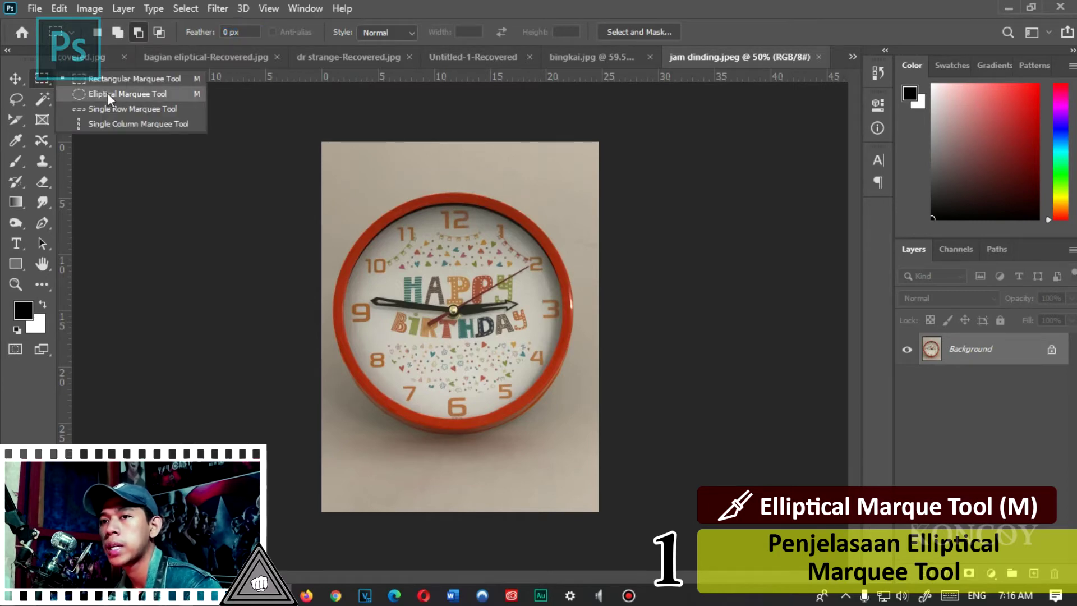
left_click(133, 93)
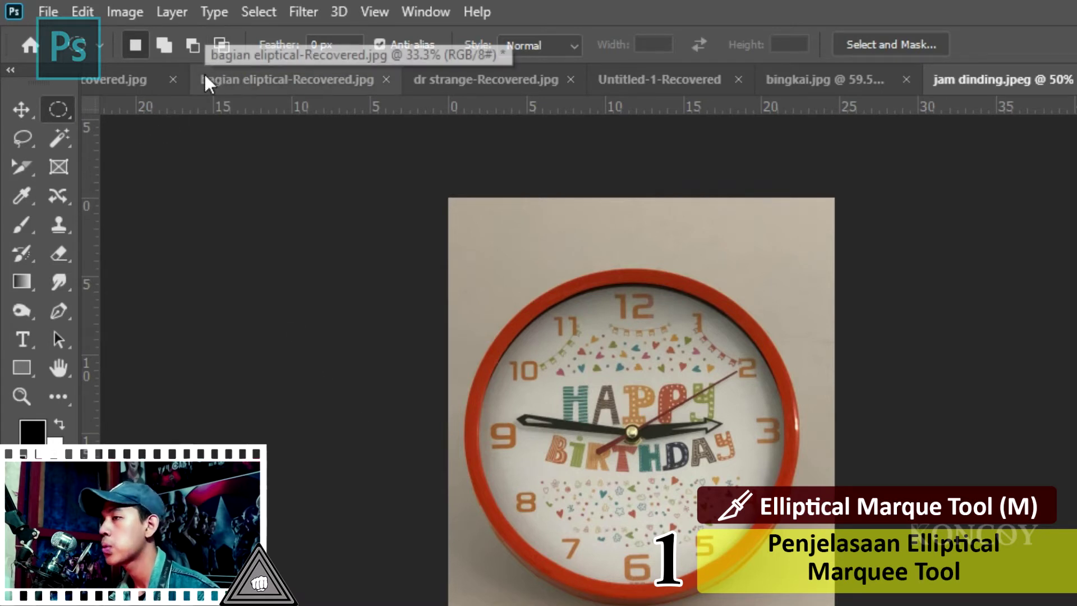
left_click(530, 44)
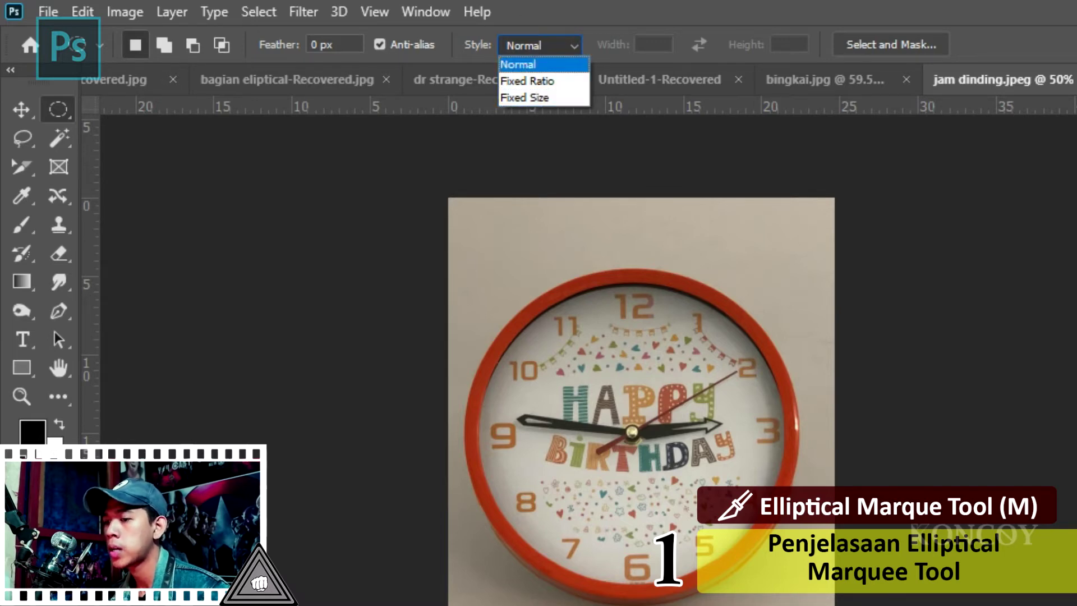
key("Escape")
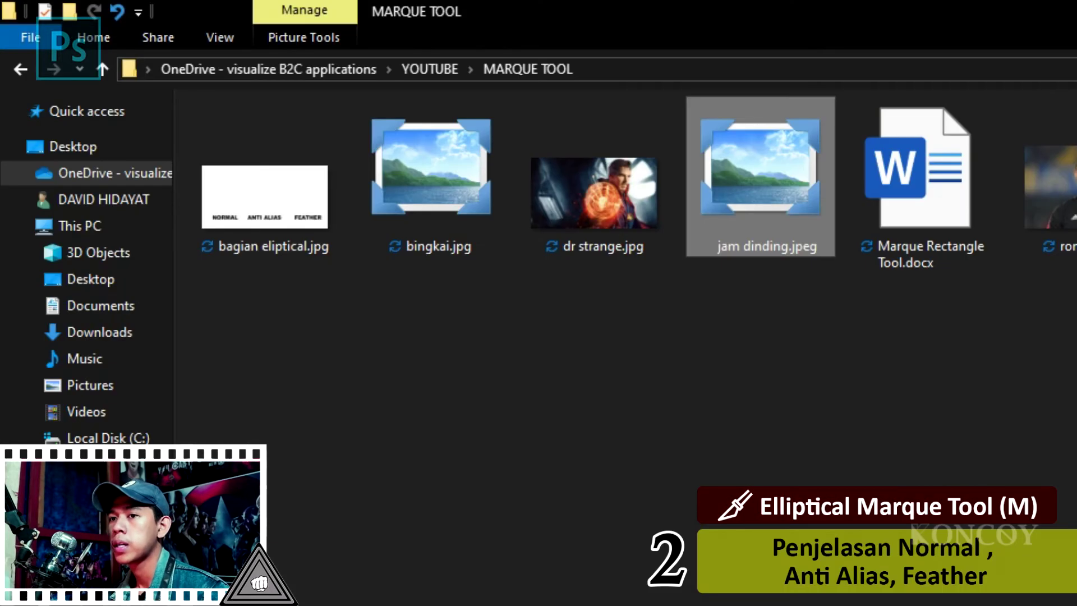
Step: Drag bagian eliptical.jpg from File Explorer into Photoshop to open it
left_click(225, 201)
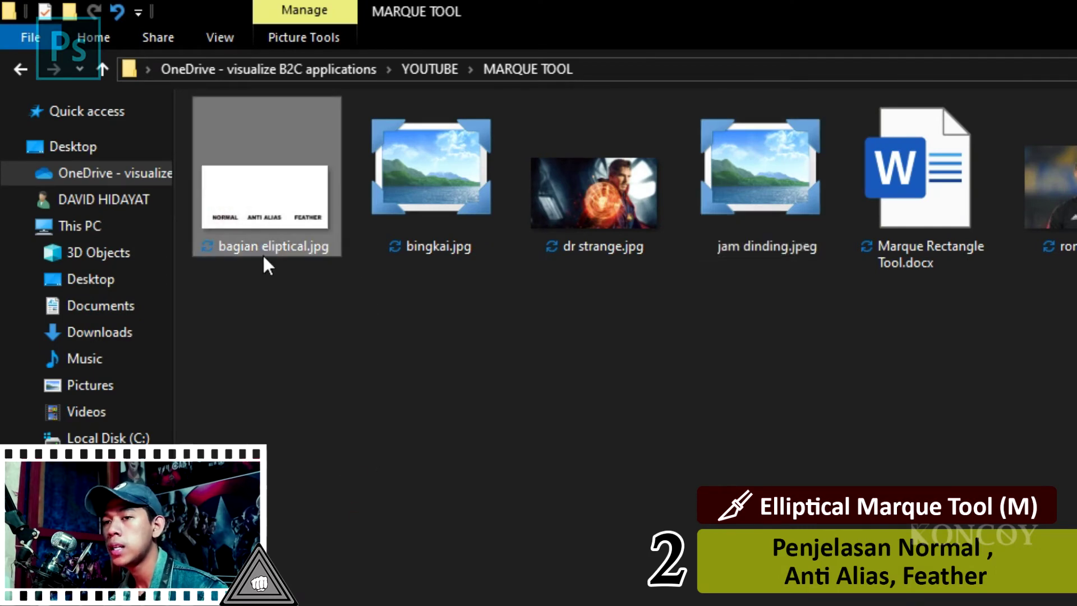
left_click_drag(289, 180, 375, 587)
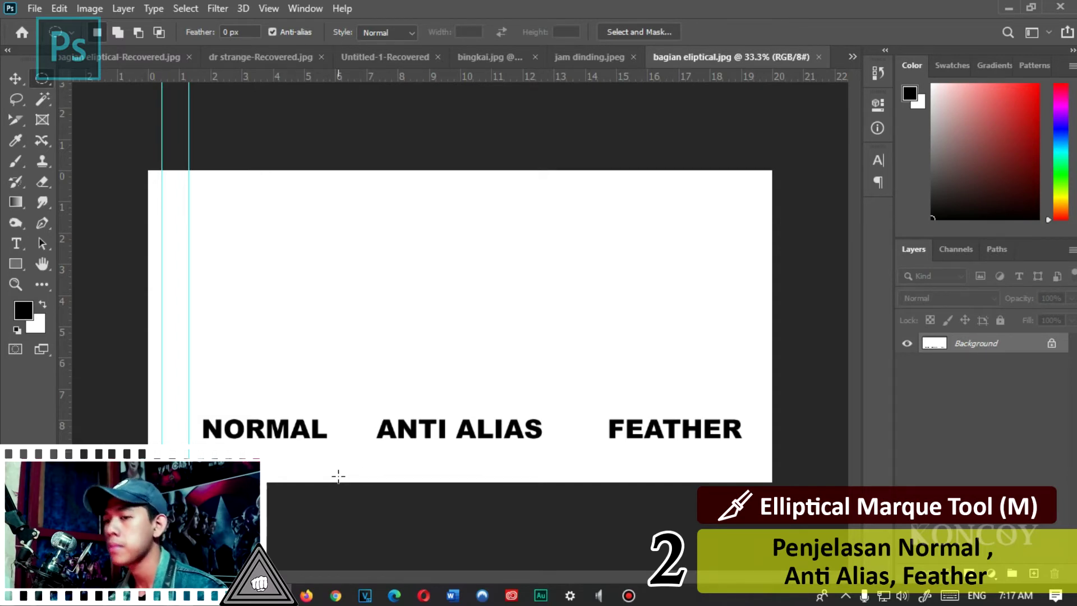
Step: Turn off anti-aliasing and draw an elliptical selection above the NORMAL label
scroll(134, 428, "up", 3)
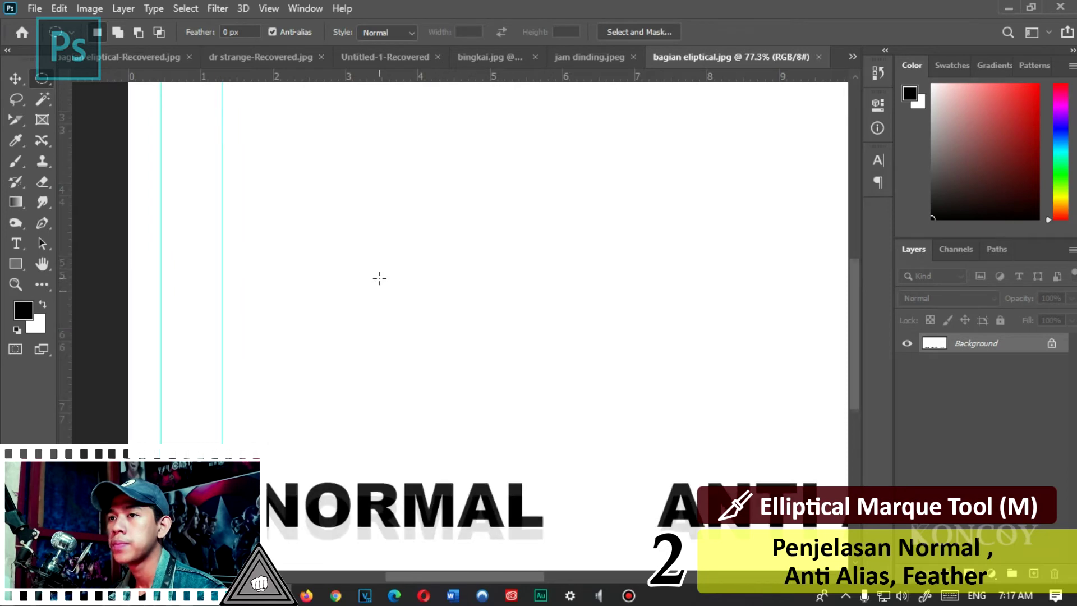
scroll(377, 276, "down", 2)
left_click(272, 32)
left_click_drag(322, 158, 527, 359)
scroll(529, 399, "down", 1)
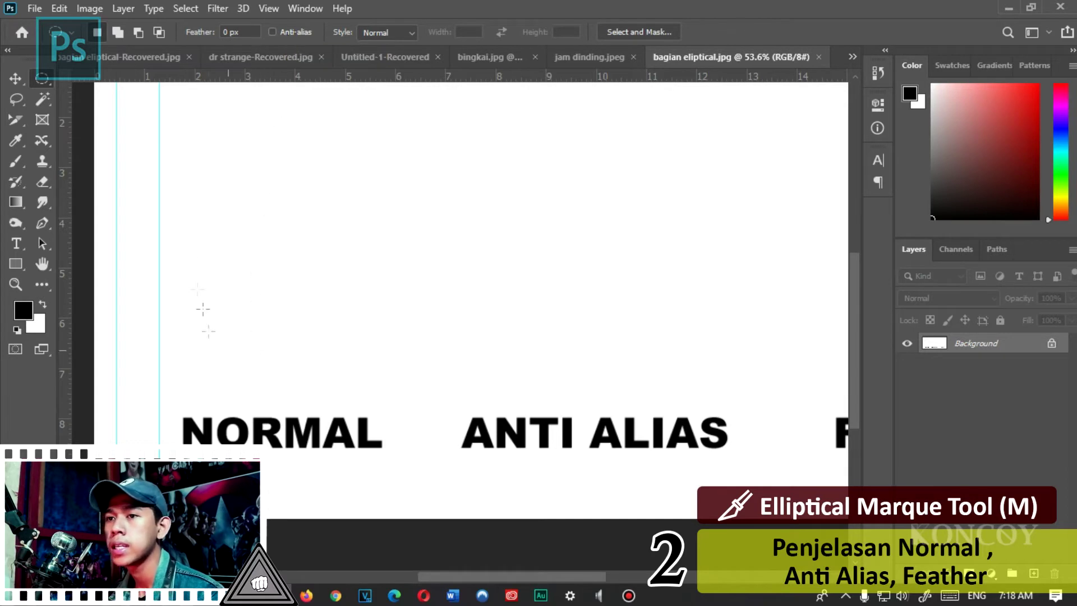
scroll(159, 147, "up", 1)
mouse_move(147, 103)
left_mouse_down()
mouse_move(373, 394)
mouse_move(443, 432)
left_mouse_up()
left_click(313, 370)
key("ctrl+z")
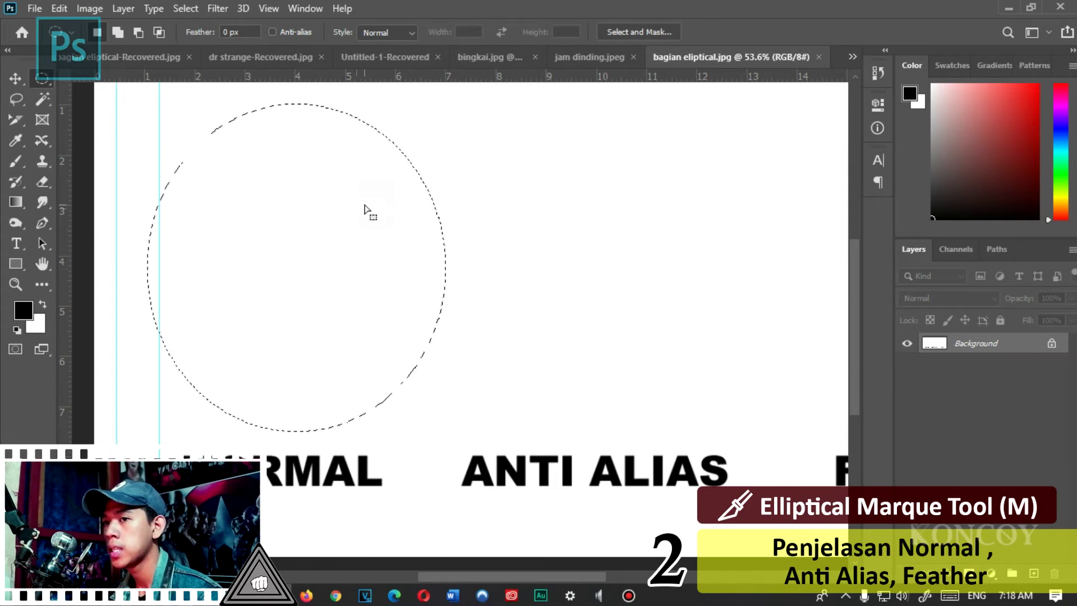
Step: Fill the ellipse with red to make a hard-edged circle
right_click(365, 209)
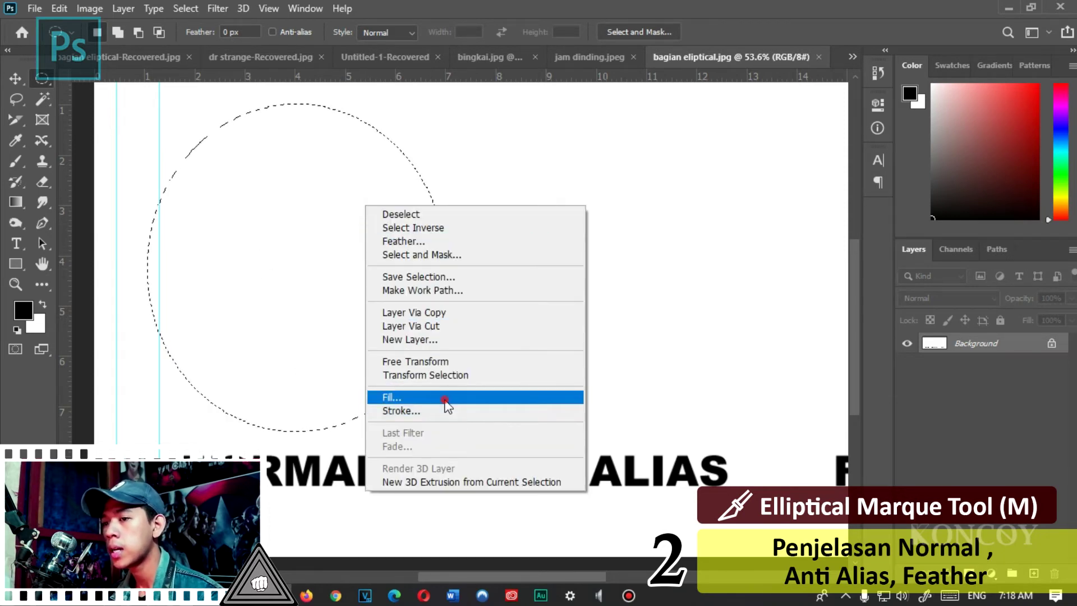
left_click(451, 395)
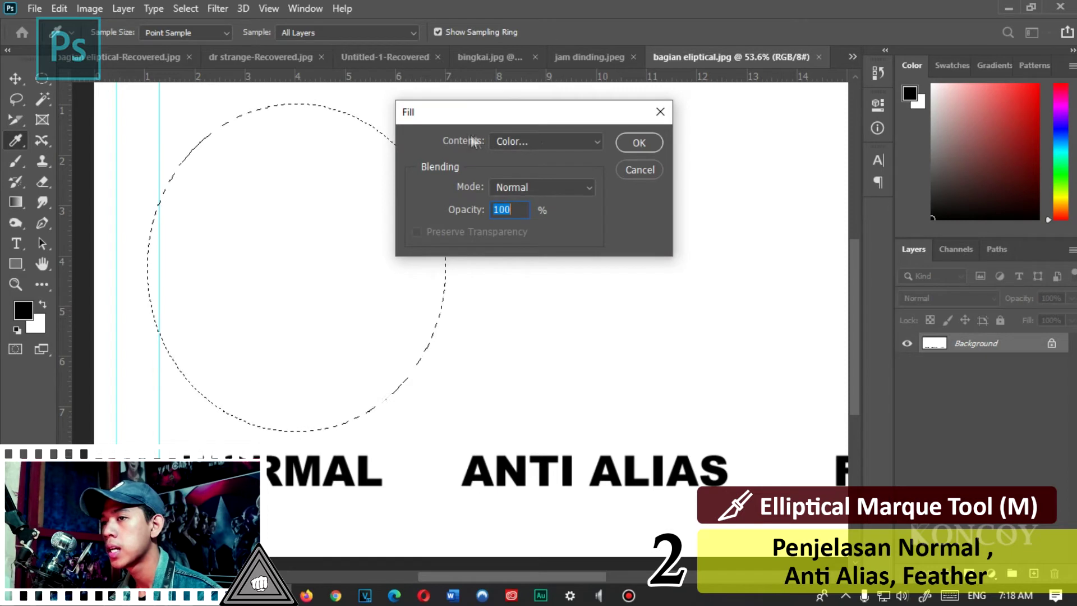
left_click(637, 143)
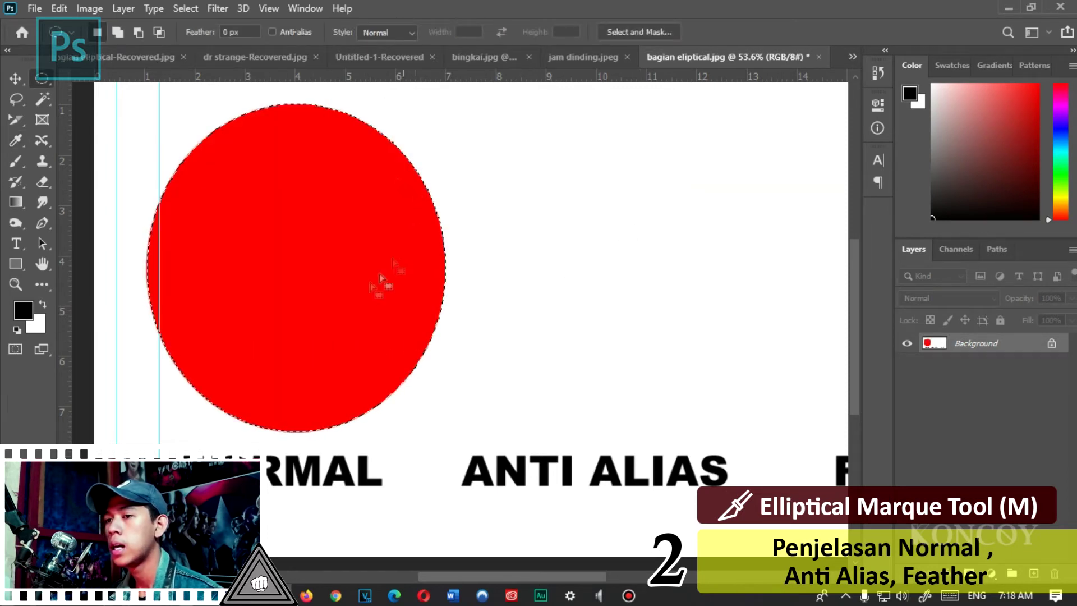
scroll(458, 300, "up", 2)
scroll(459, 300, "up", 2)
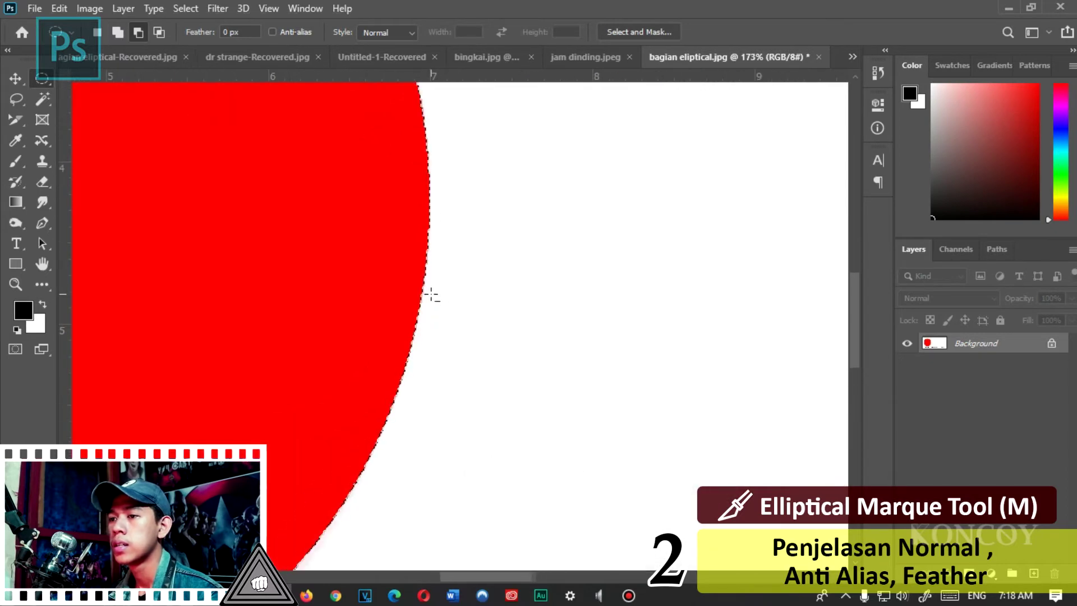
scroll(433, 296, "up", 2)
scroll(399, 170, "up", 3)
scroll(586, 253, "down", 2)
scroll(522, 221, "down", 1)
scroll(510, 253, "down", 3)
scroll(378, 291, "down", 1)
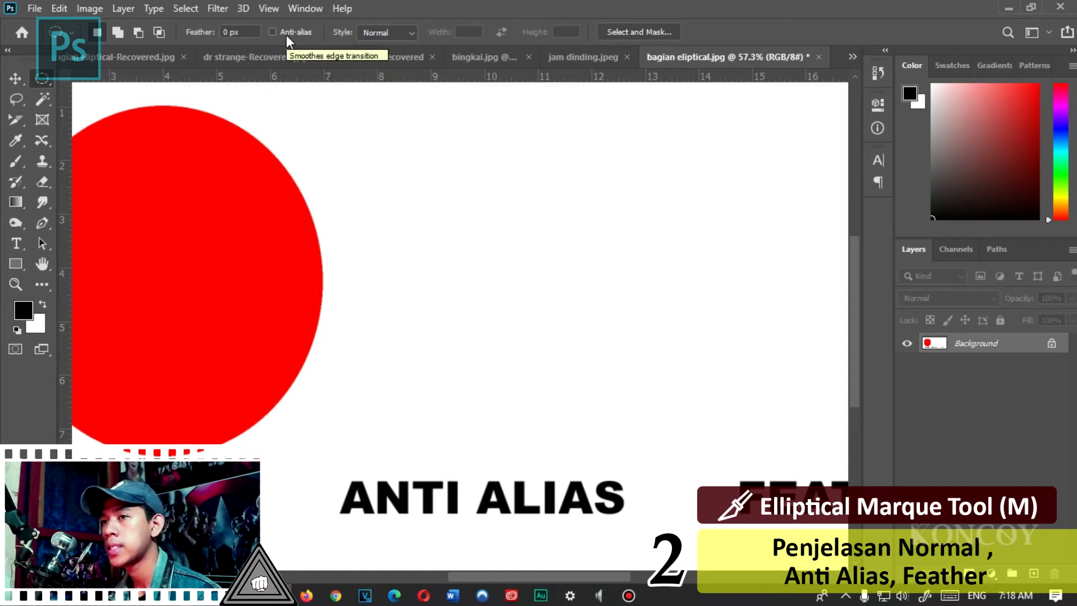
Step: With anti-aliasing on, fill an oval above ANTI ALIAS with red and deselect
left_click(287, 37)
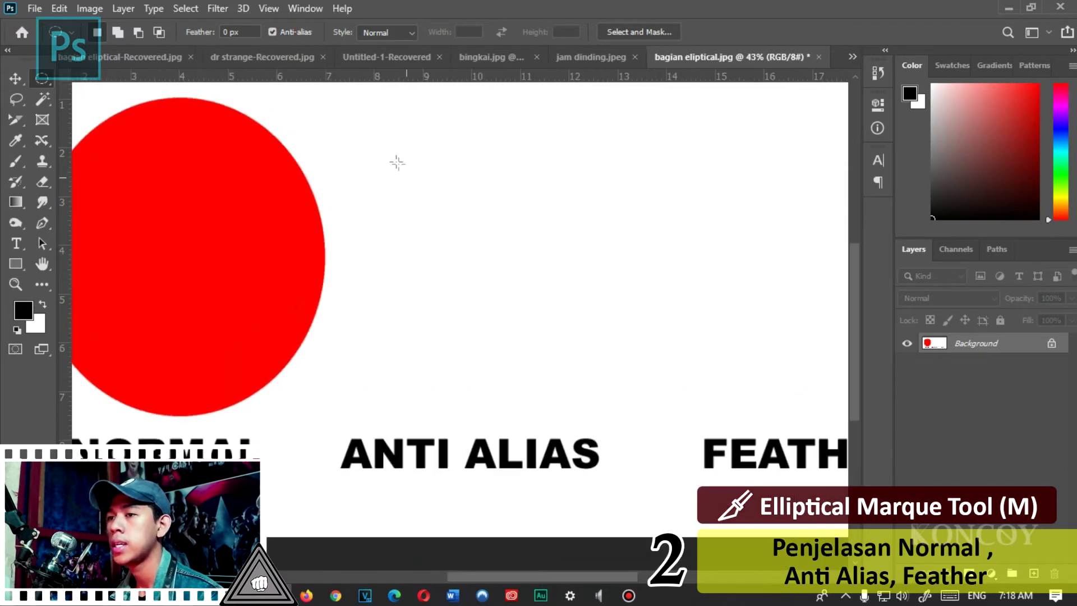
left_click_drag(365, 126, 612, 414)
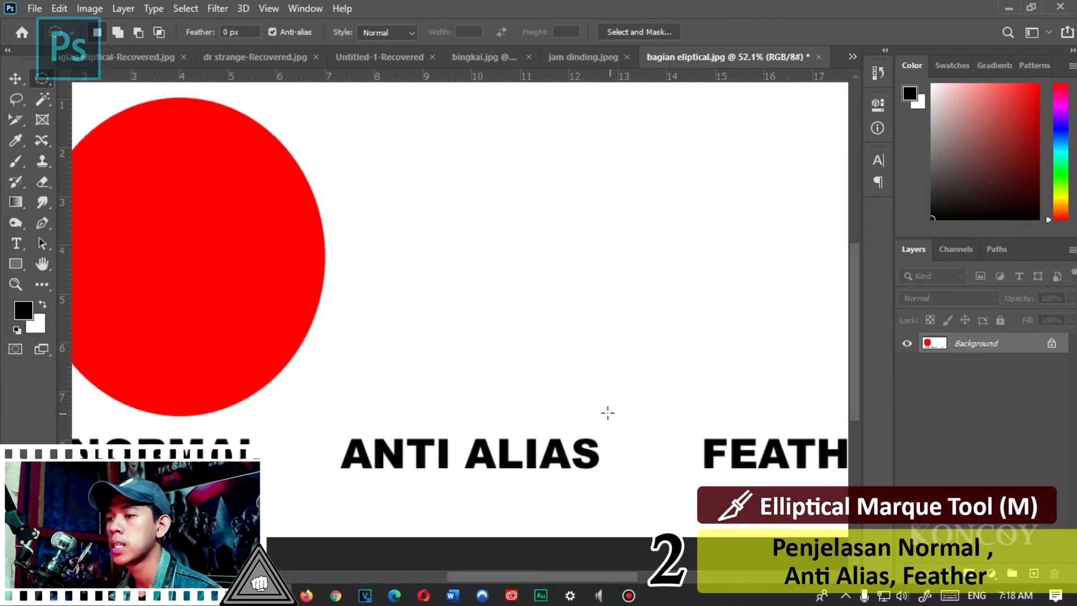
right_click(545, 328)
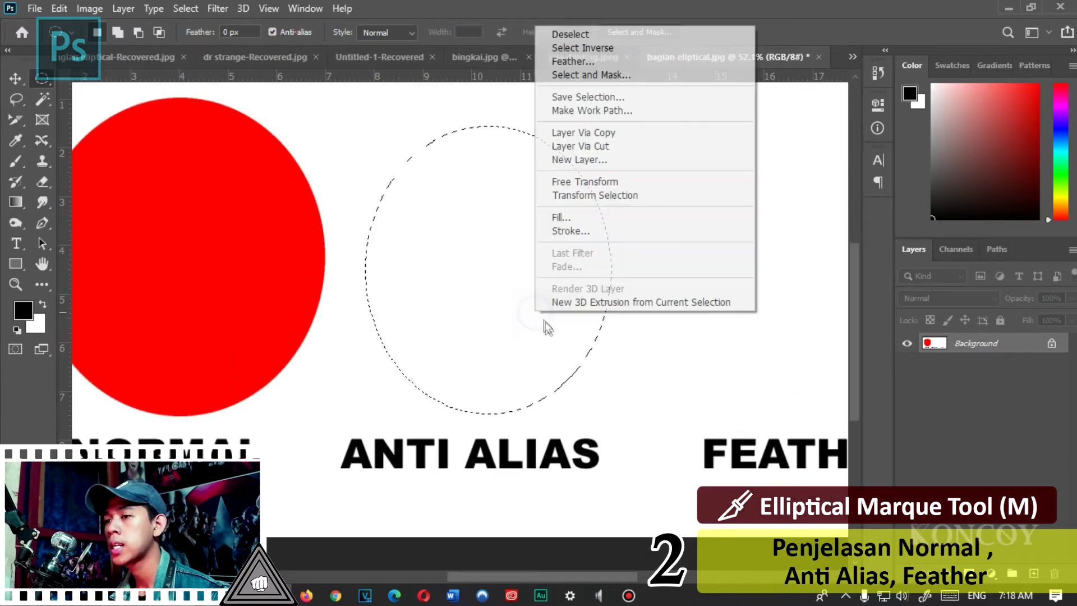
left_click(591, 219)
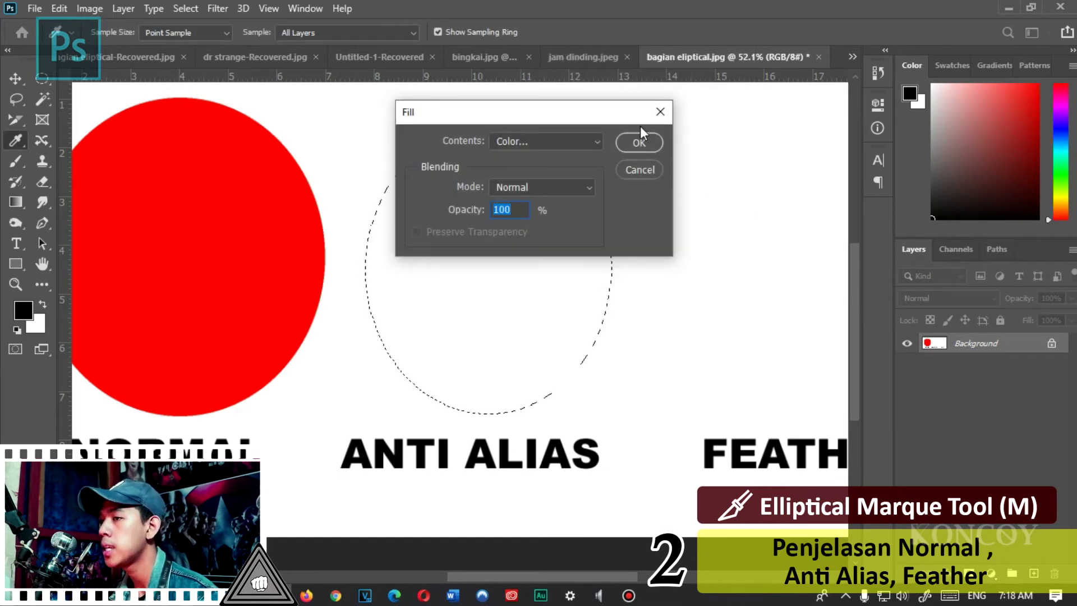
left_click(640, 141)
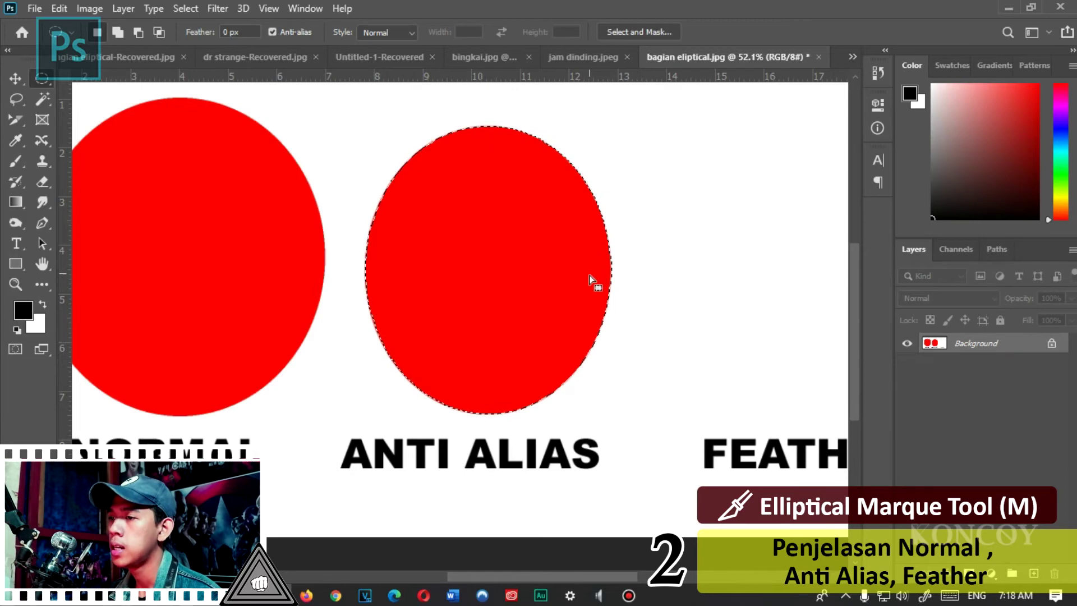
scroll(325, 292, "down", 1)
scroll(325, 292, "down", 2)
scroll(617, 337, "up", 3)
key("ctrl+d")
scroll(617, 314, "down", 2)
scroll(729, 288, "up", 3)
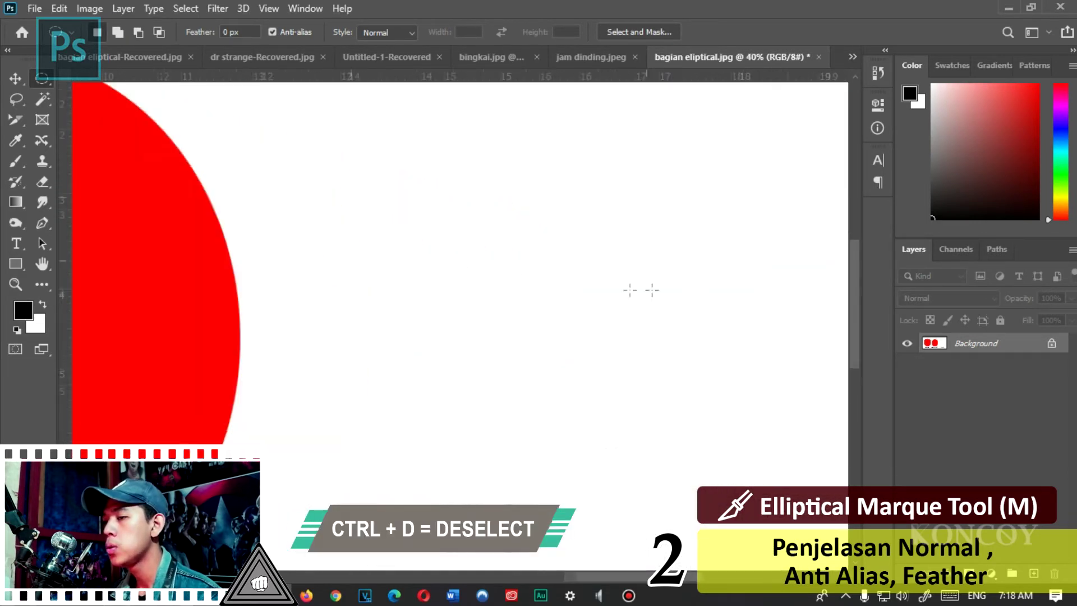
scroll(517, 209, "down", 2)
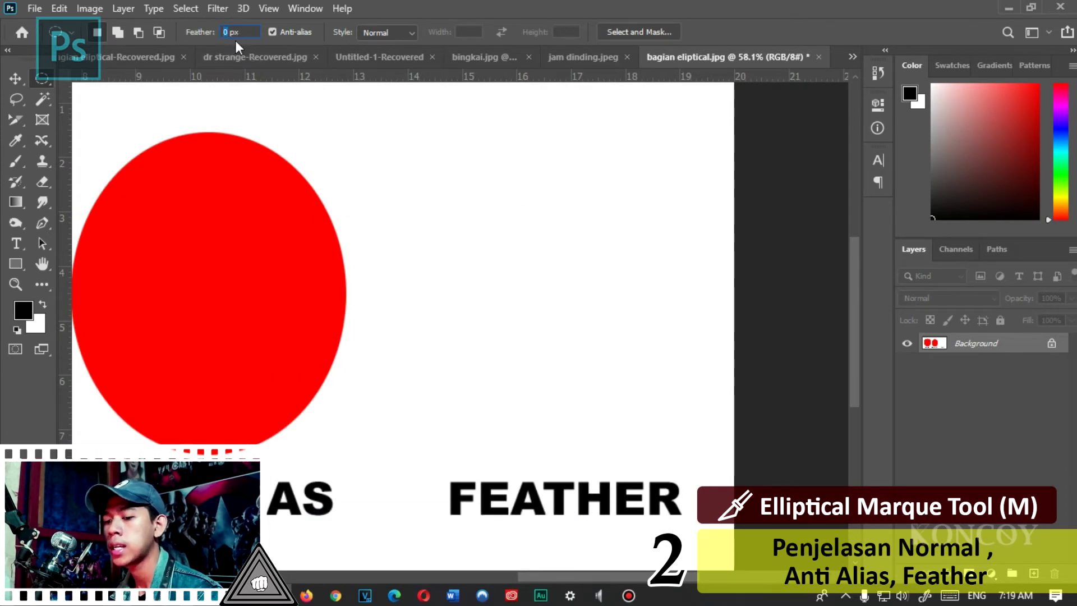
Step: With 5 px feather, fill an oval above FEATHER with red, deselect, and fit on screen
type("5")
mouse_move(379, 133)
left_mouse_down()
mouse_move(679, 432)
mouse_move(683, 452)
left_mouse_up()
right_click(571, 343)
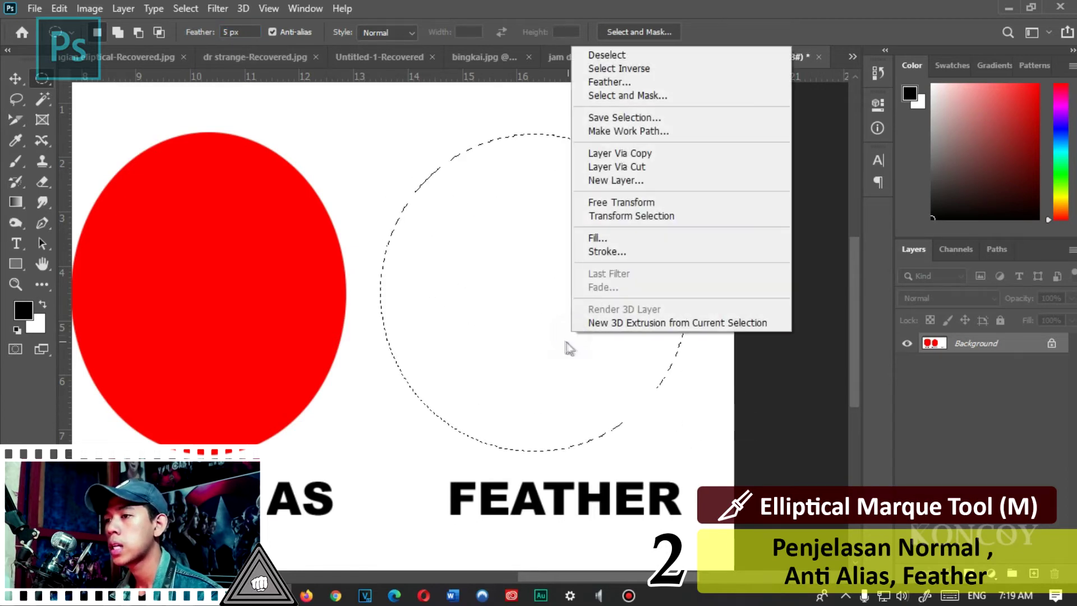
left_click(620, 238)
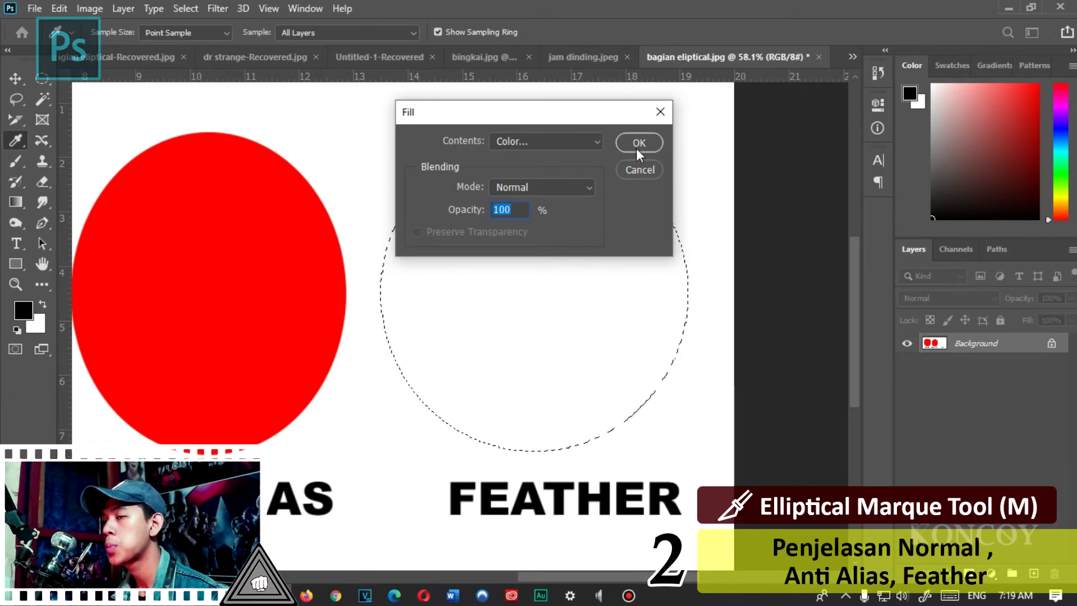
left_click(640, 144)
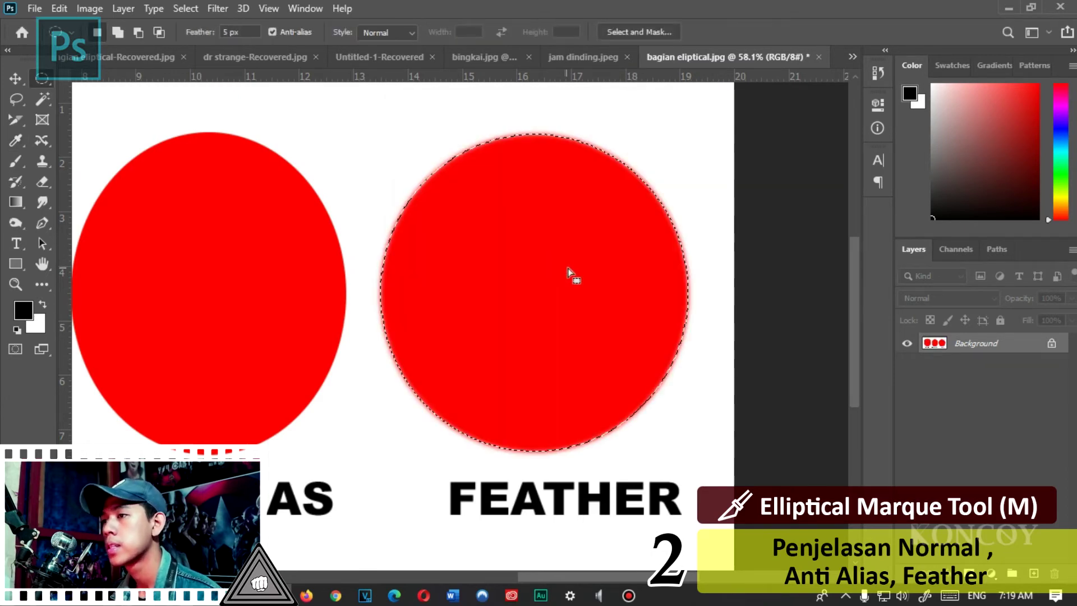
scroll(676, 233, "up", 2)
key("ctrl+d")
key("ctrl+0")
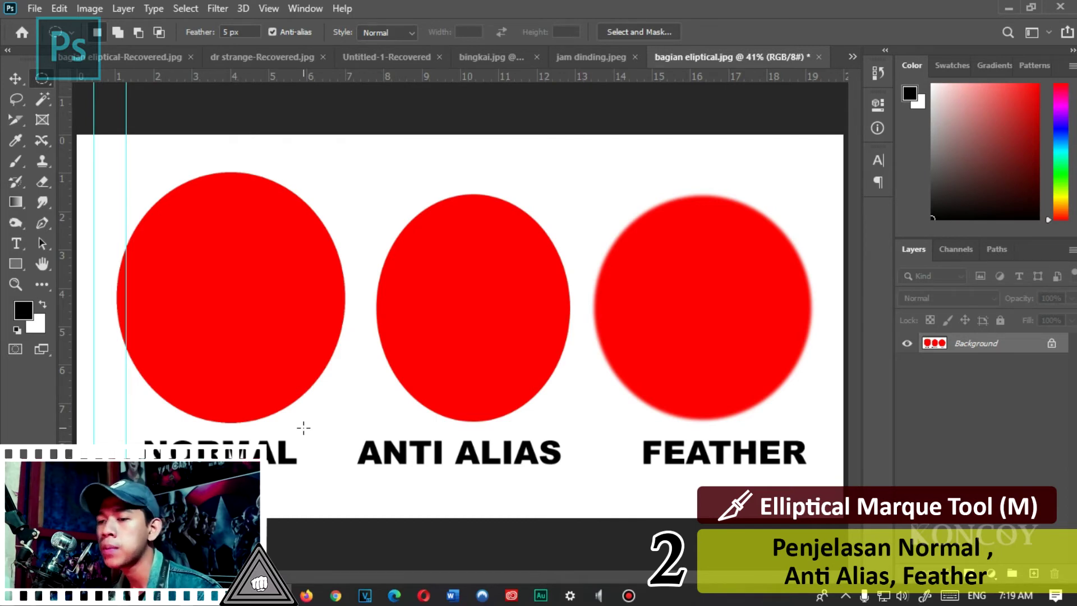
scroll(302, 394, "up", 5)
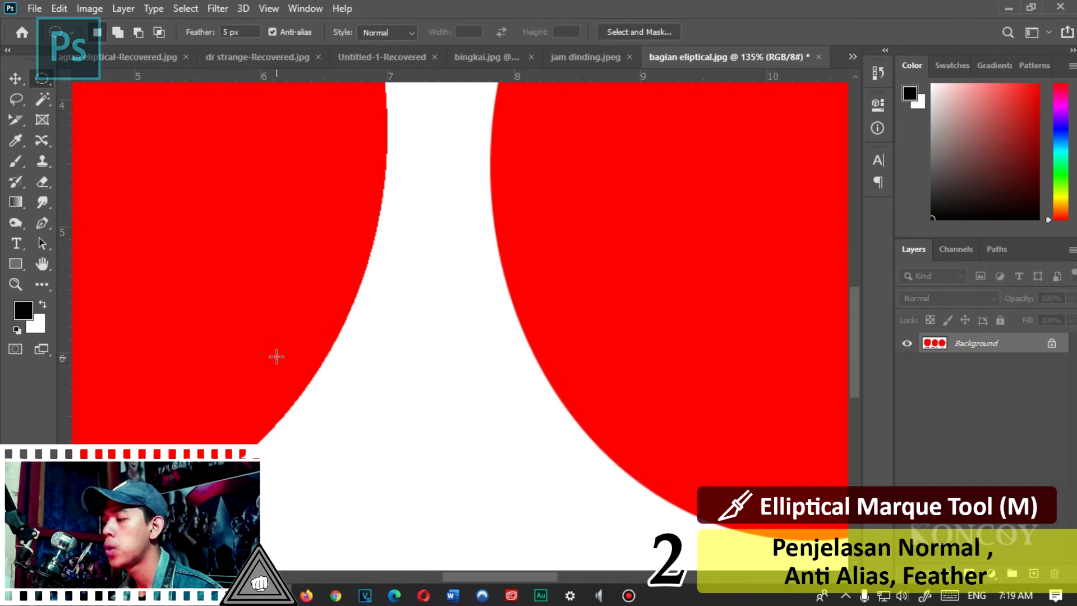
scroll(335, 372, "up", 2)
scroll(335, 371, "up", 1)
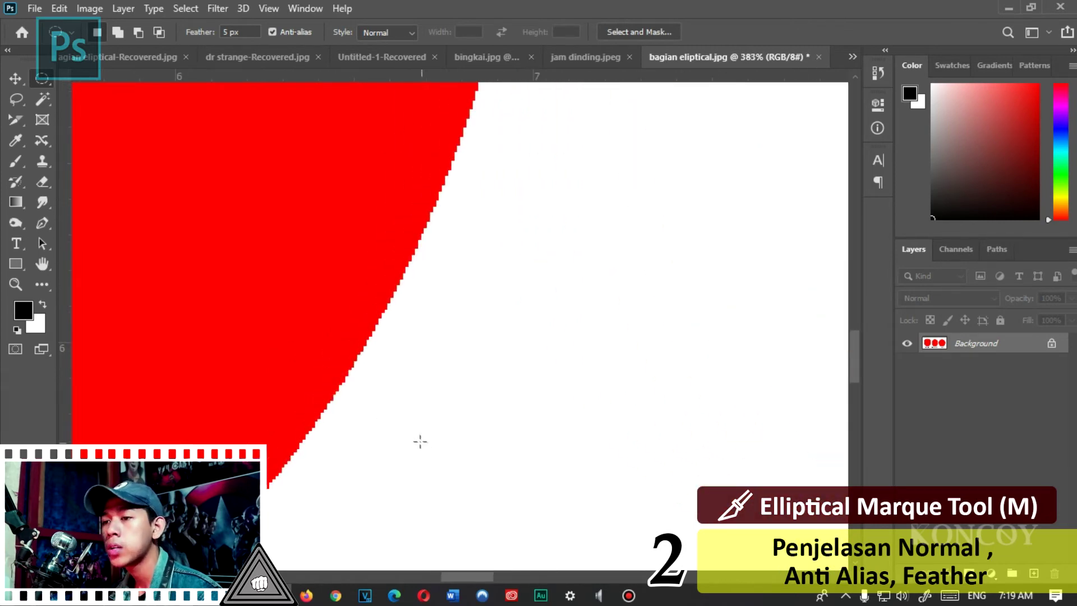
scroll(328, 324, "up", 1)
scroll(356, 289, "up", 1)
scroll(393, 266, "up", 1)
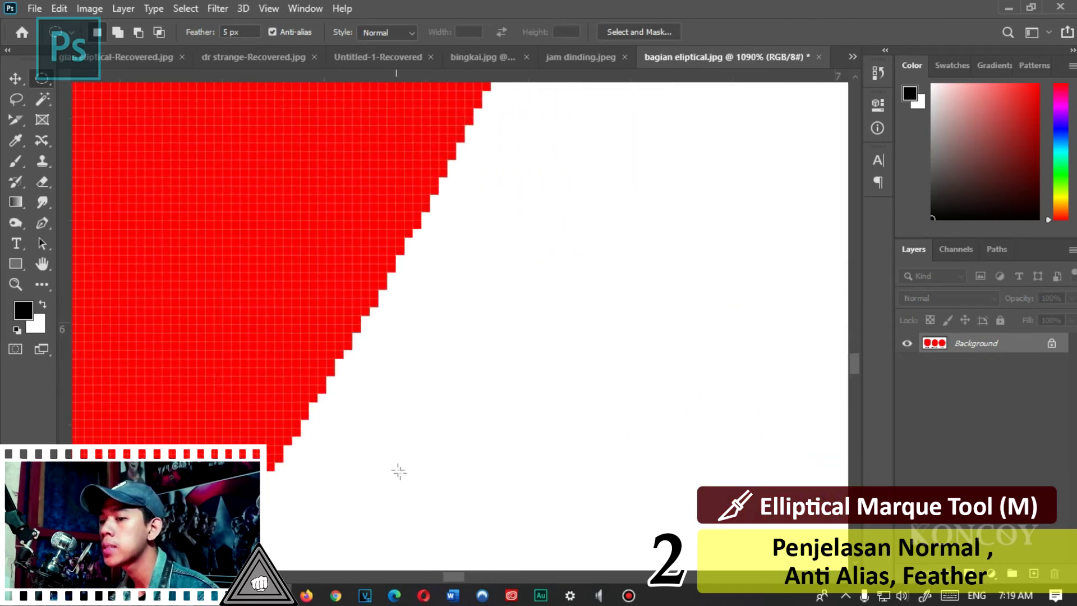
scroll(433, 110, "down", 10)
scroll(625, 168, "up", 2)
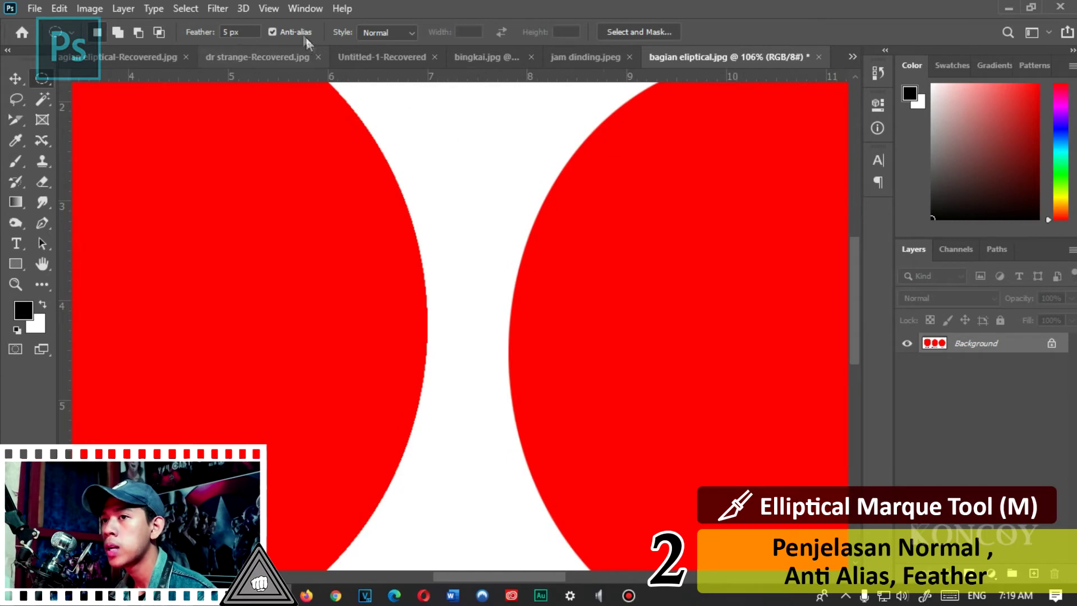
scroll(454, 270, "down", 2)
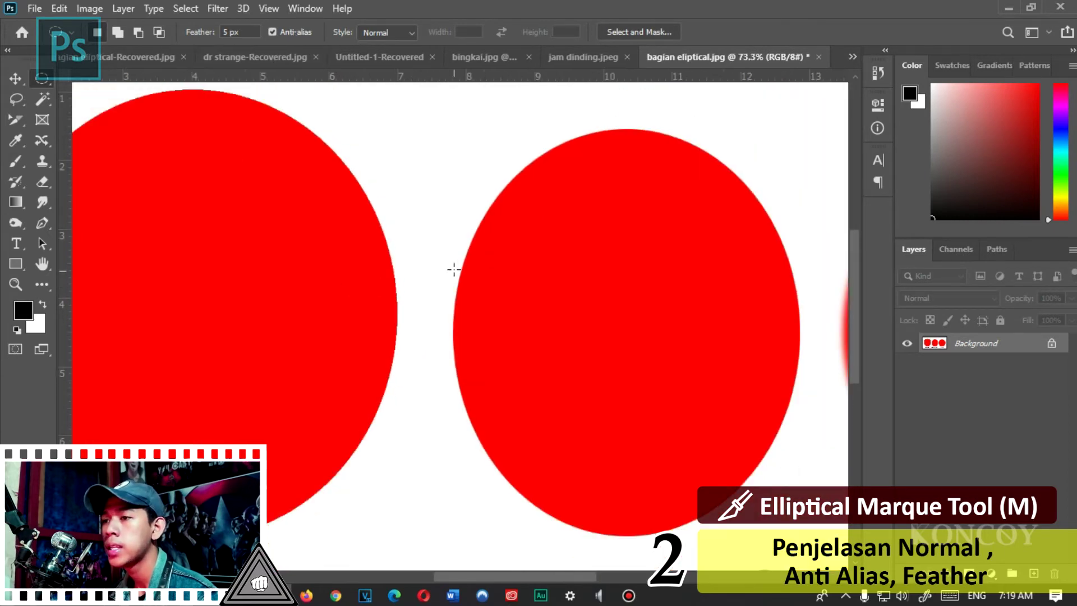
scroll(428, 315, "up", 3)
scroll(496, 374, "up", 2)
scroll(496, 374, "up", 4)
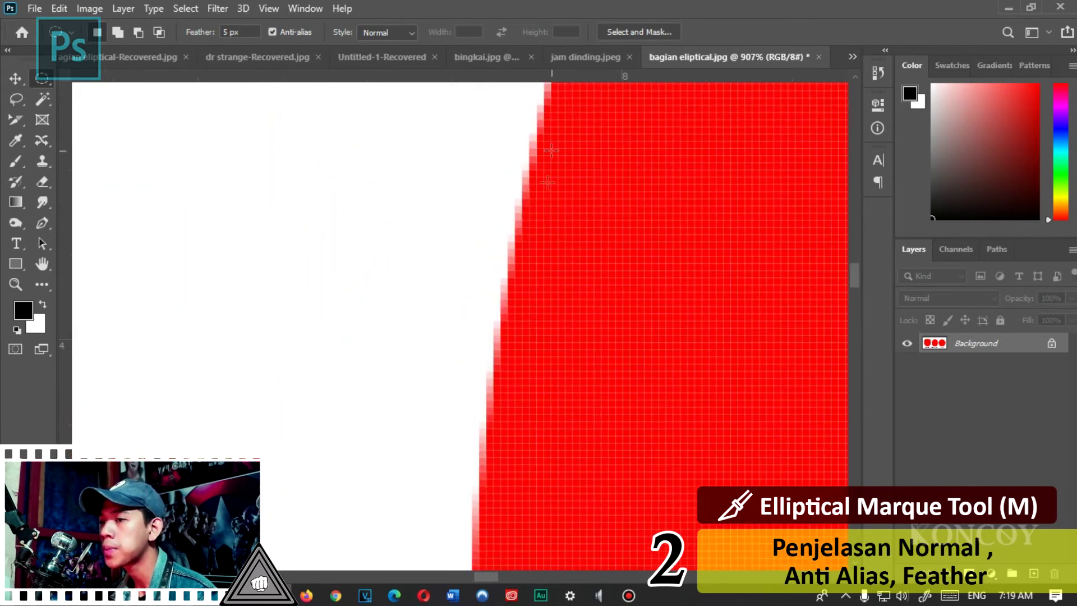
scroll(507, 397, "up", 2)
scroll(522, 241, "up", 2)
scroll(541, 275, "up", 1)
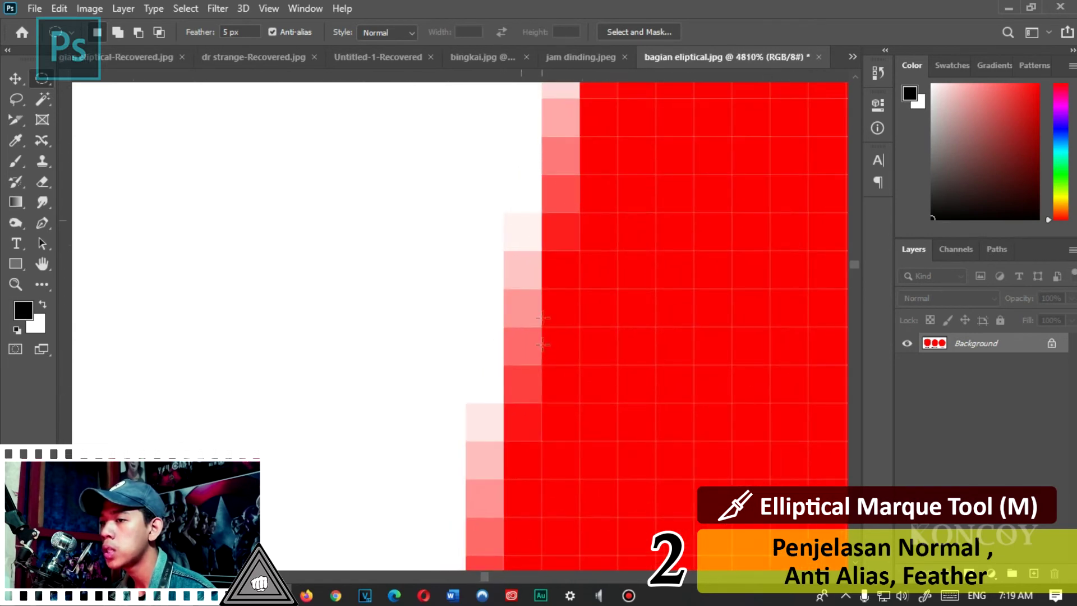
scroll(534, 358, "down", 2)
scroll(534, 347, "down", 2)
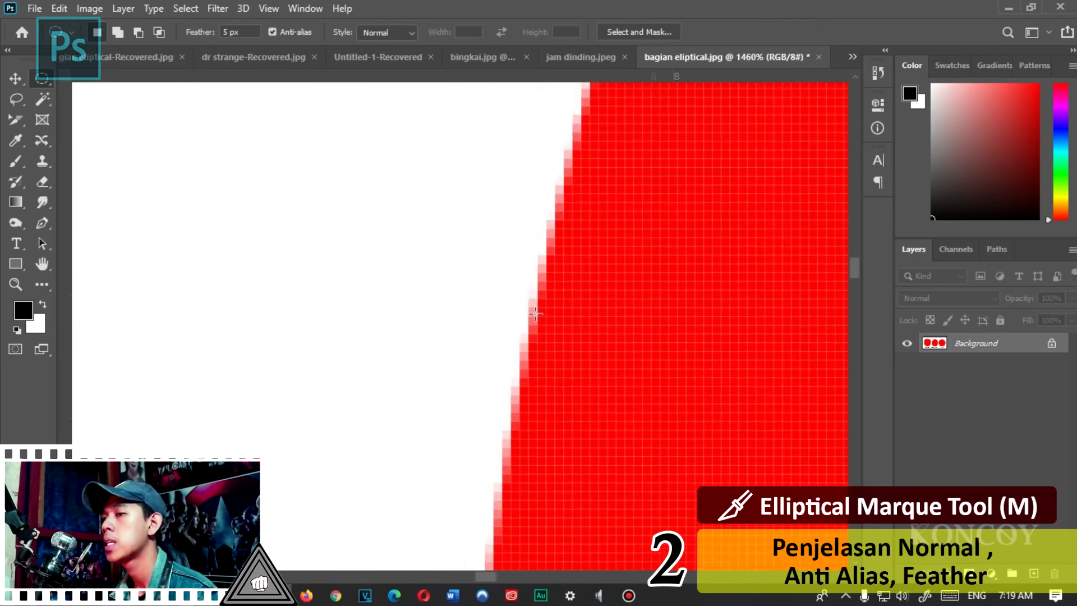
scroll(533, 313, "down", 2)
scroll(535, 313, "down", 1)
scroll(531, 313, "down", 1)
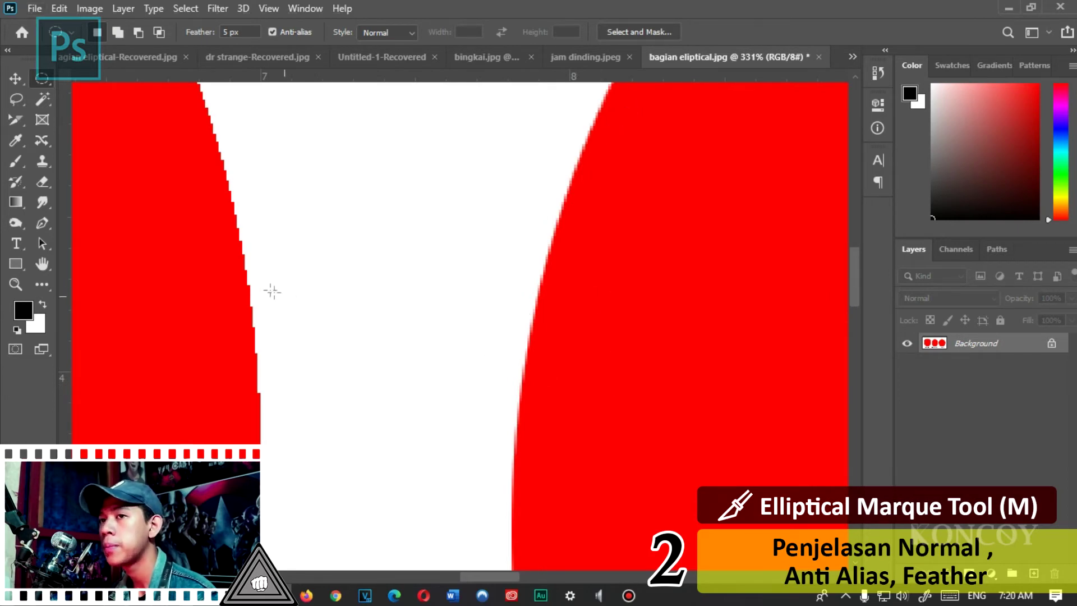
scroll(222, 258, "up", 7)
scroll(222, 258, "up", 4)
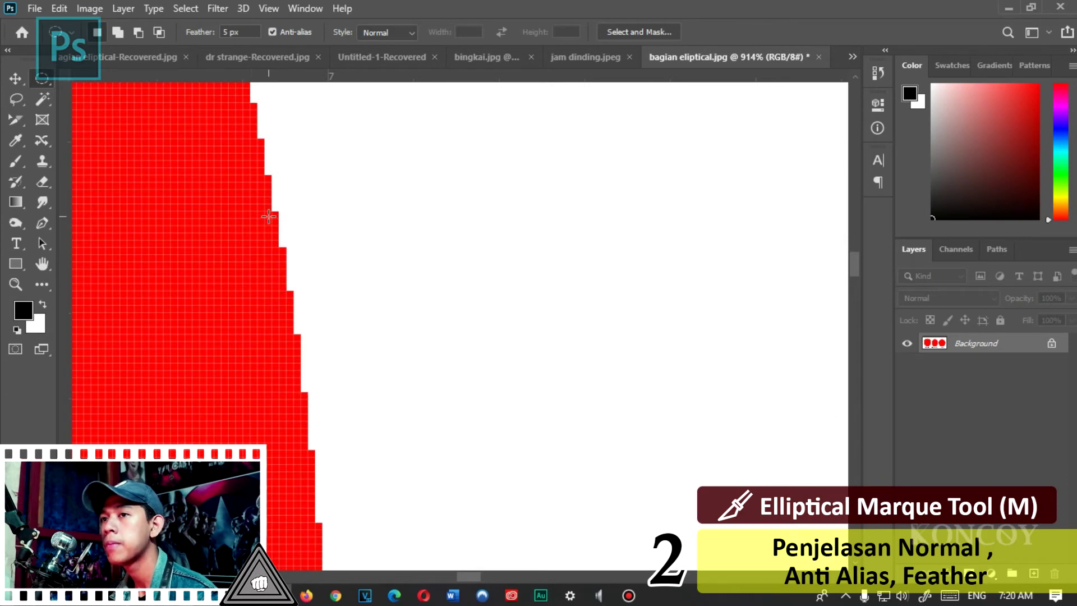
scroll(282, 314, "down", 3)
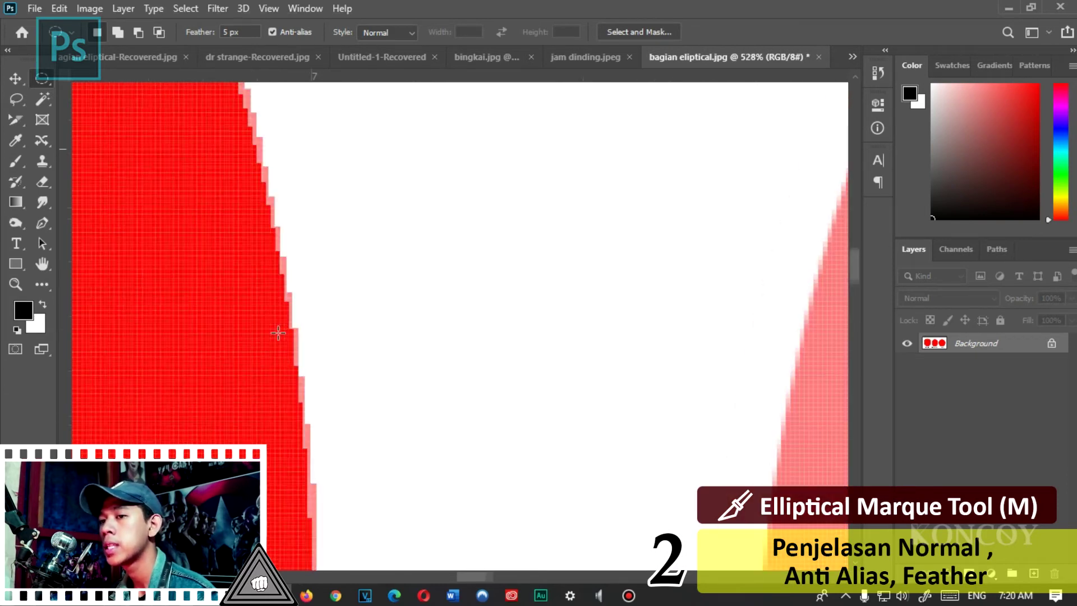
scroll(283, 314, "up", 8)
scroll(298, 252, "up", 8)
scroll(409, 318, "down", 3)
scroll(382, 209, "down", 2)
scroll(377, 209, "down", 5)
scroll(278, 269, "down", 2)
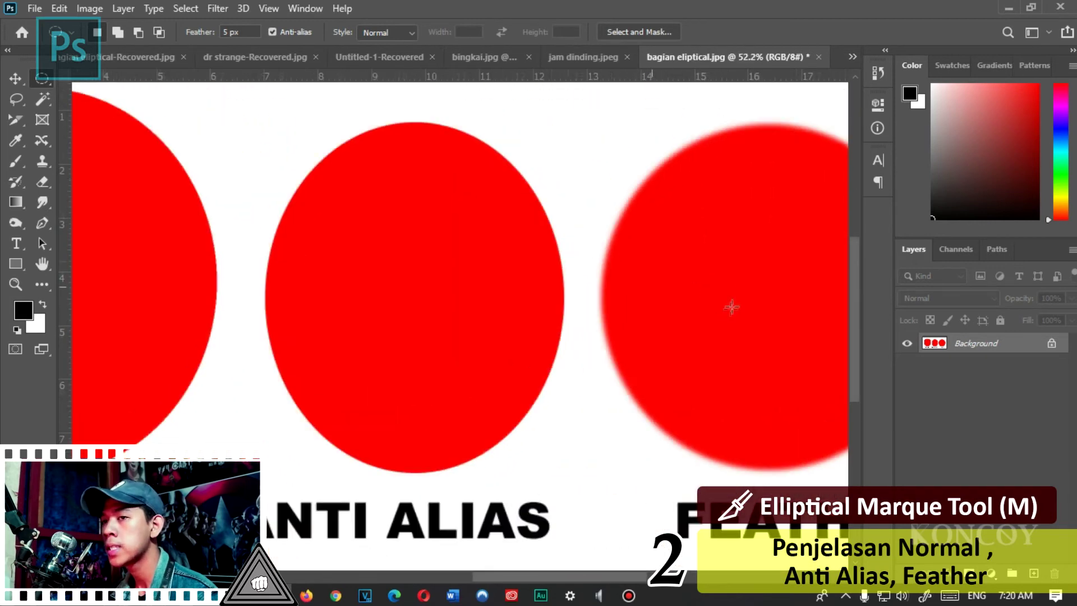
scroll(735, 292, "up", 4)
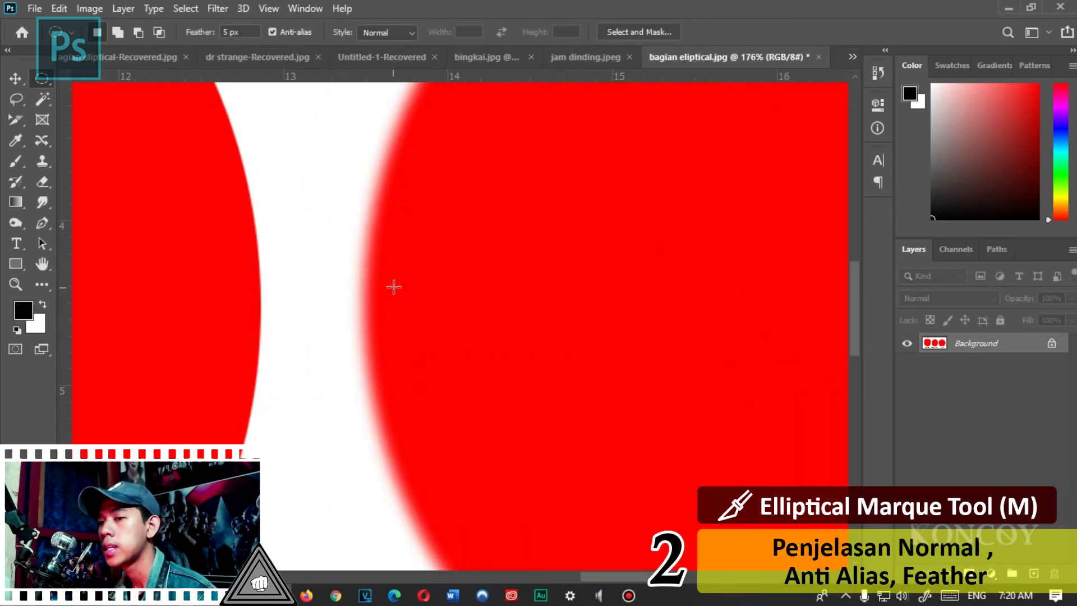
scroll(365, 269, "up", 2)
scroll(363, 272, "up", 1)
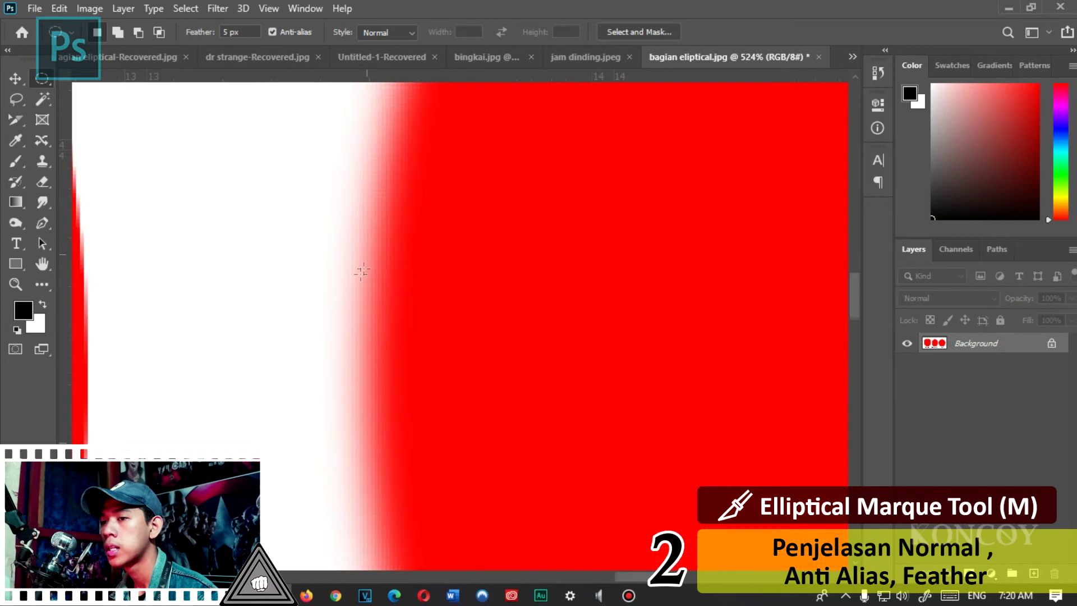
scroll(362, 278, "down", 3)
scroll(358, 286, "down", 1)
scroll(358, 286, "down", 3)
scroll(358, 286, "up", 1)
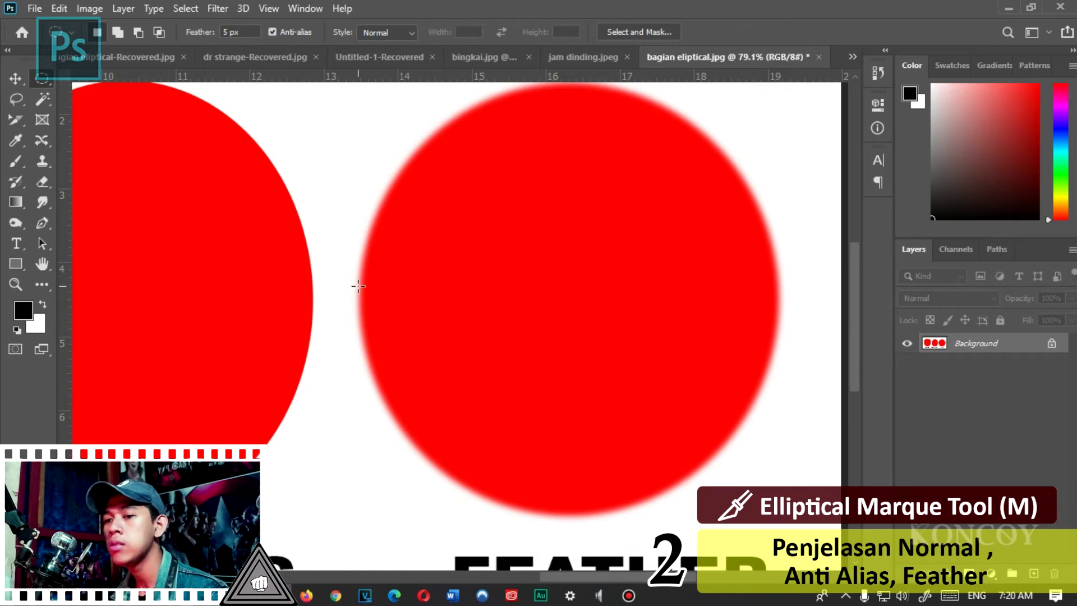
scroll(292, 360, "down", 2)
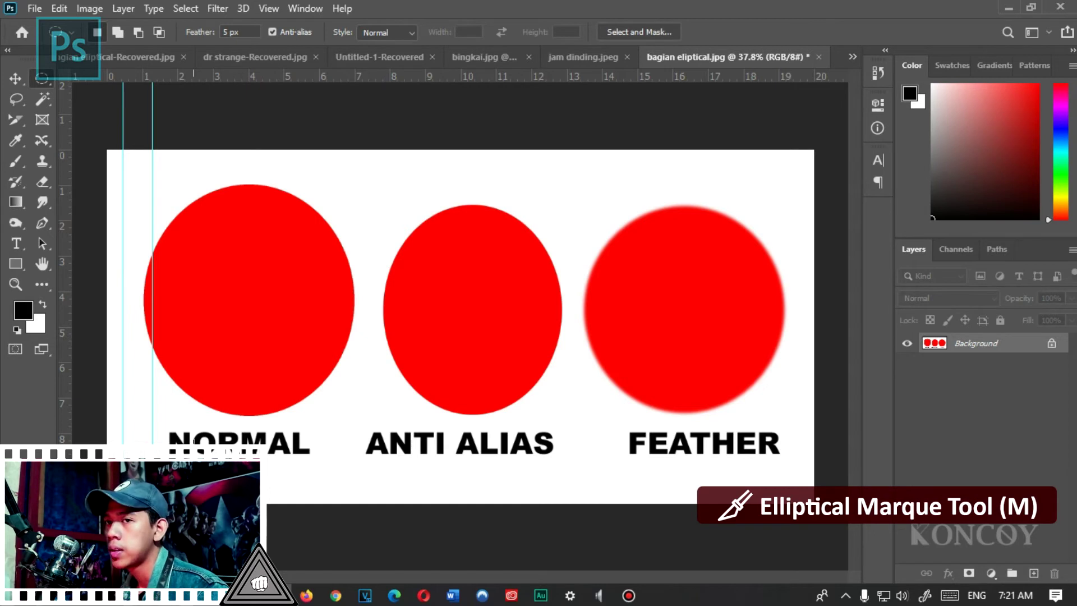
left_click_drag(319, 174, 565, 431)
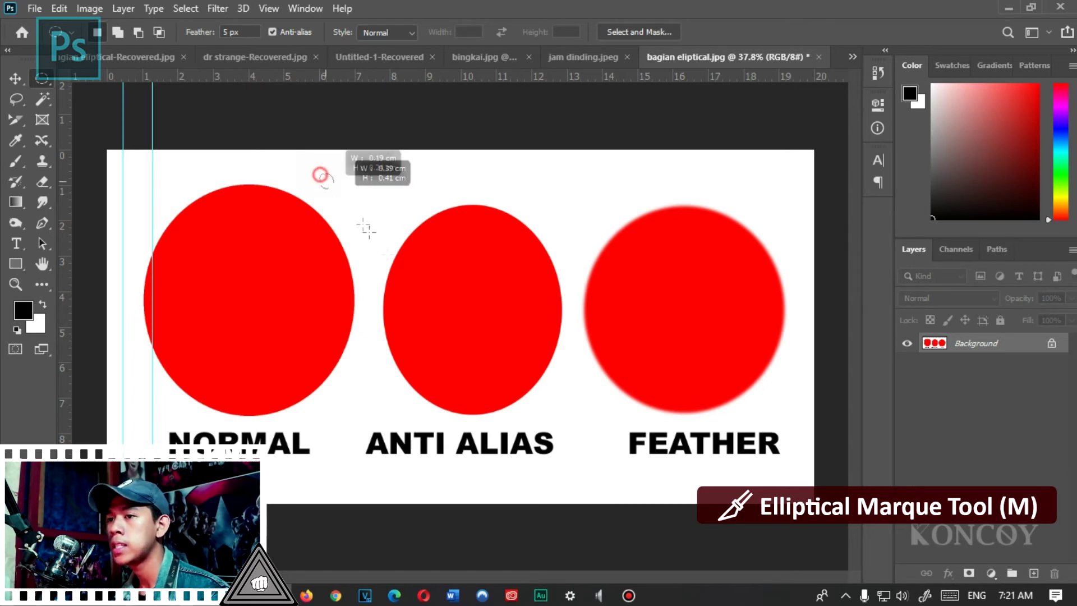
Step: Clear the trial oval selection on the sample and switch to jam dinding.jpeg
right_click(398, 281)
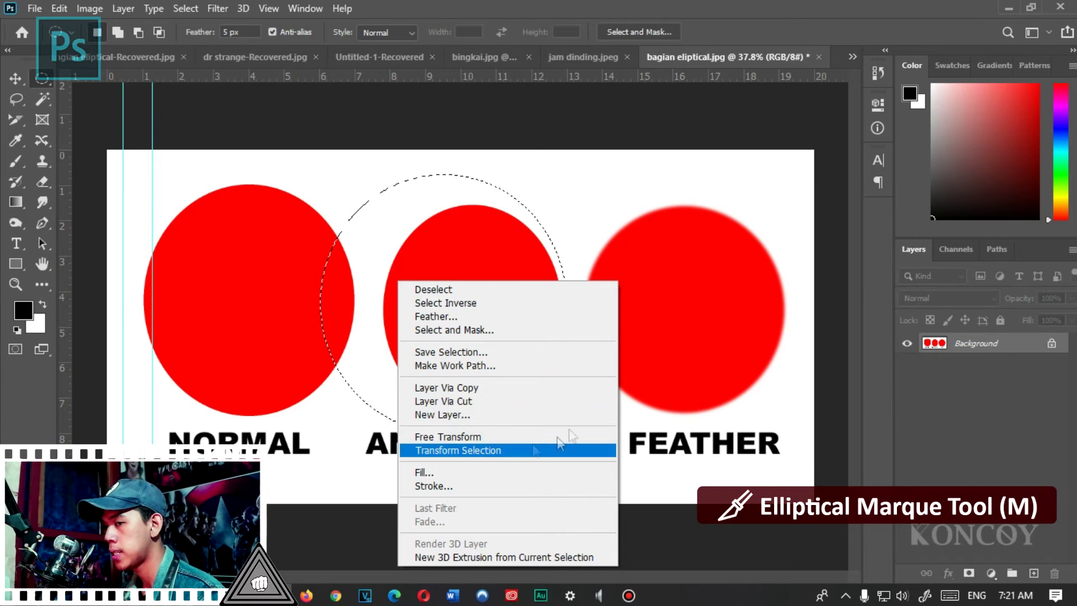
left_click(705, 291)
key("ctrl+d")
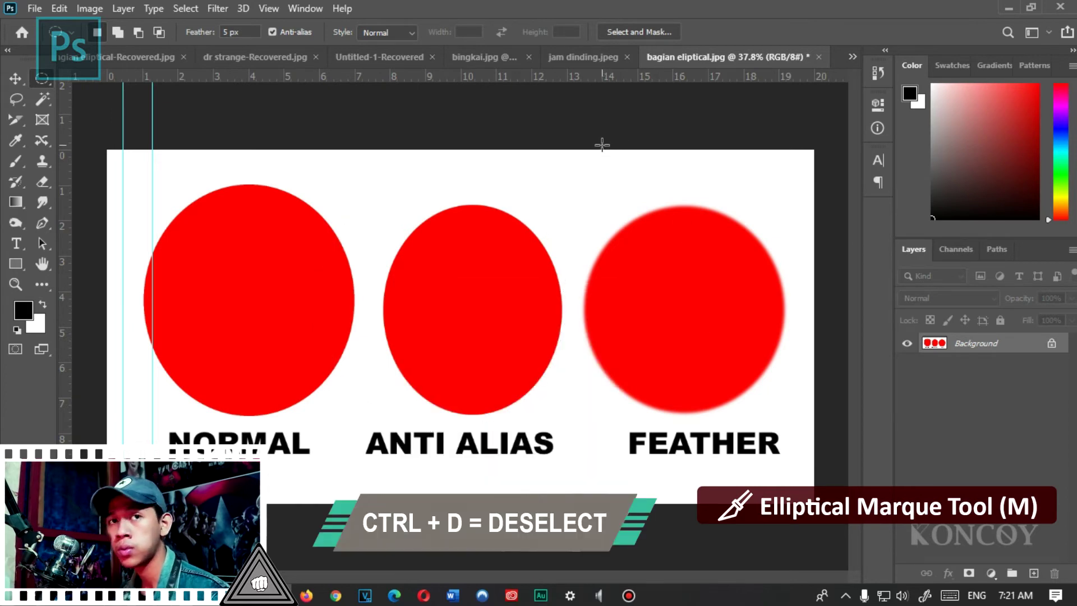
left_click(583, 57)
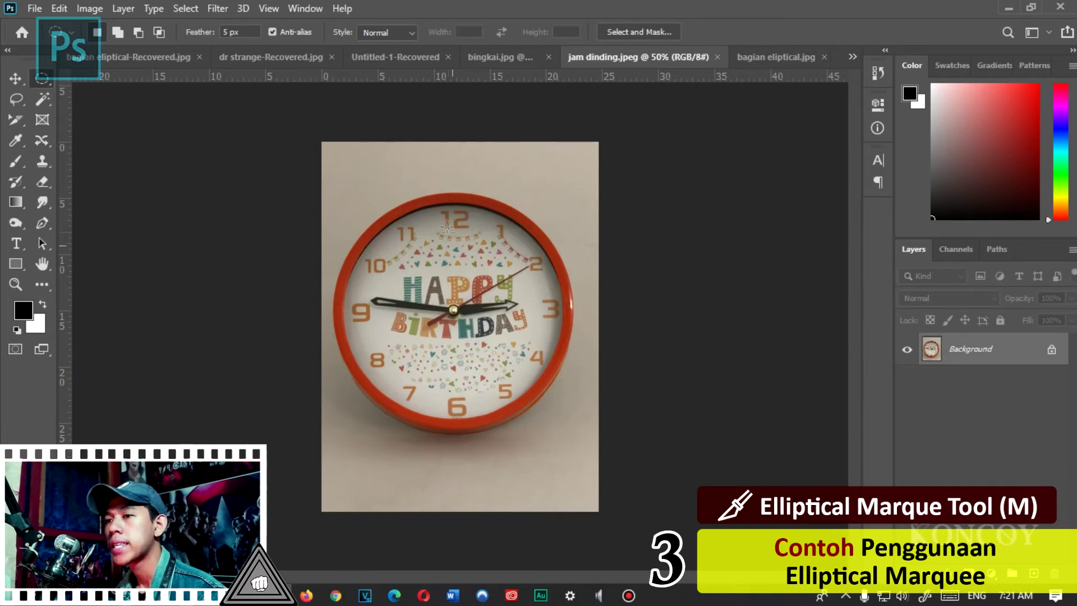
Step: Draw an elliptical selection around the red clock
left_click_drag(345, 198, 554, 432)
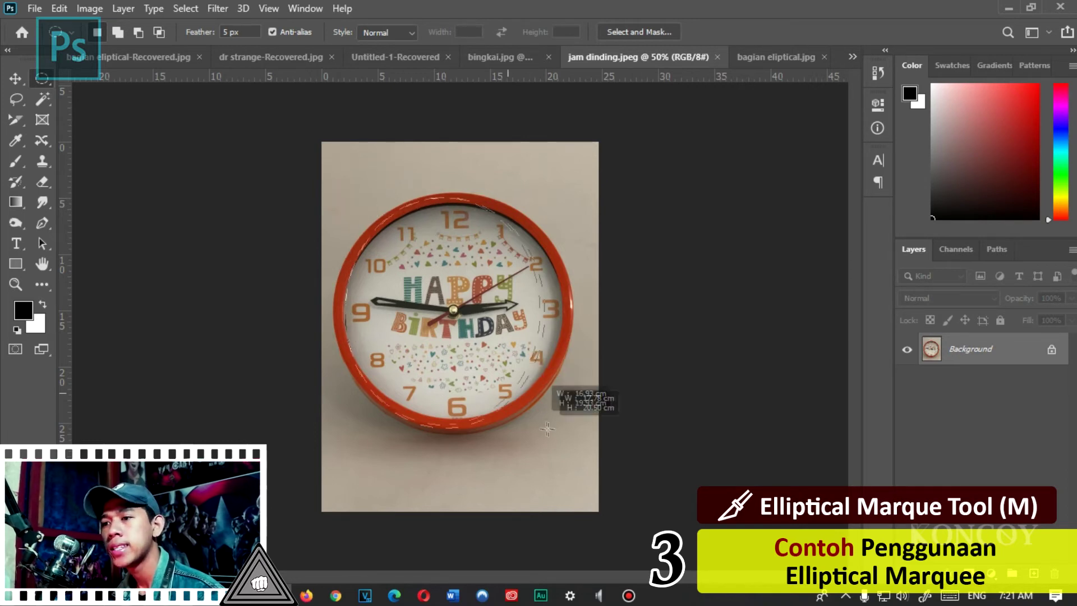
left_click_drag(553, 432, 573, 449)
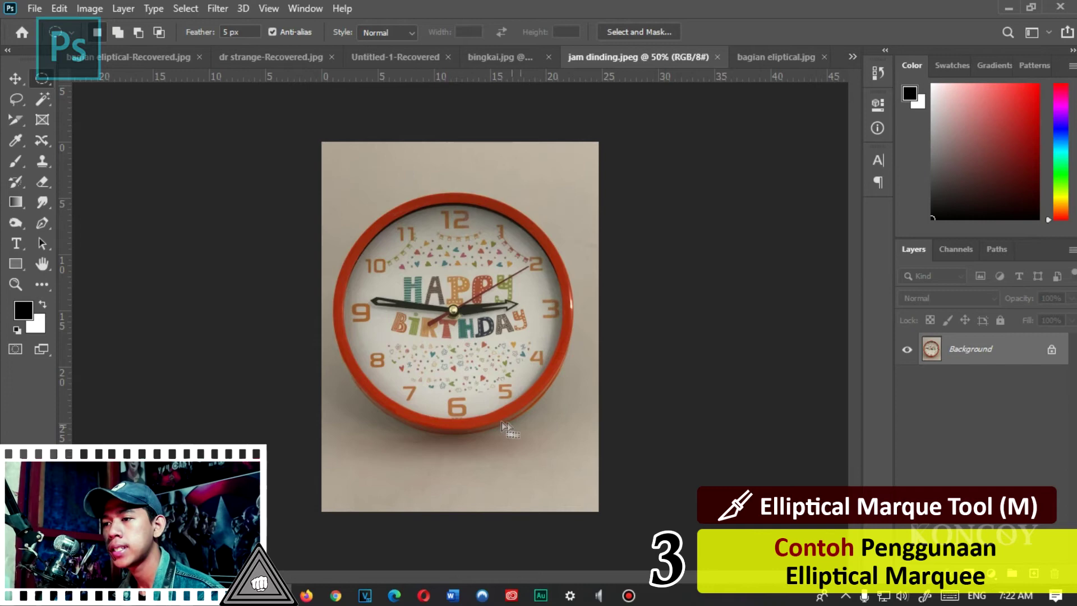
scroll(438, 328, "up", 2)
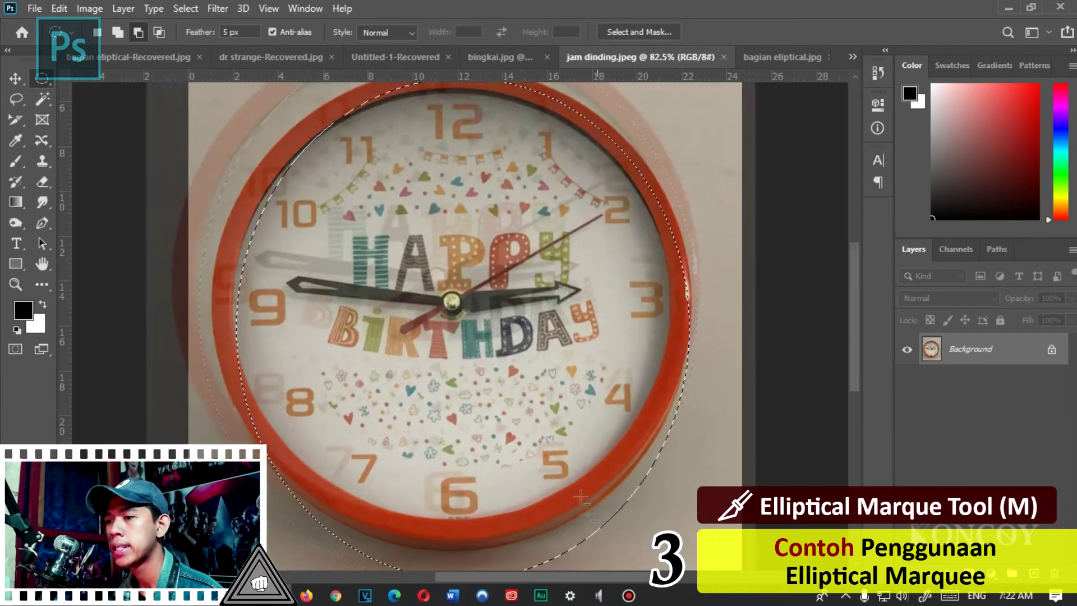
scroll(563, 440, "up", 2)
scroll(563, 440, "down", 1)
Step: Transform the selection to fit the clock's rim and copy it onto Layer 1
right_click(527, 292)
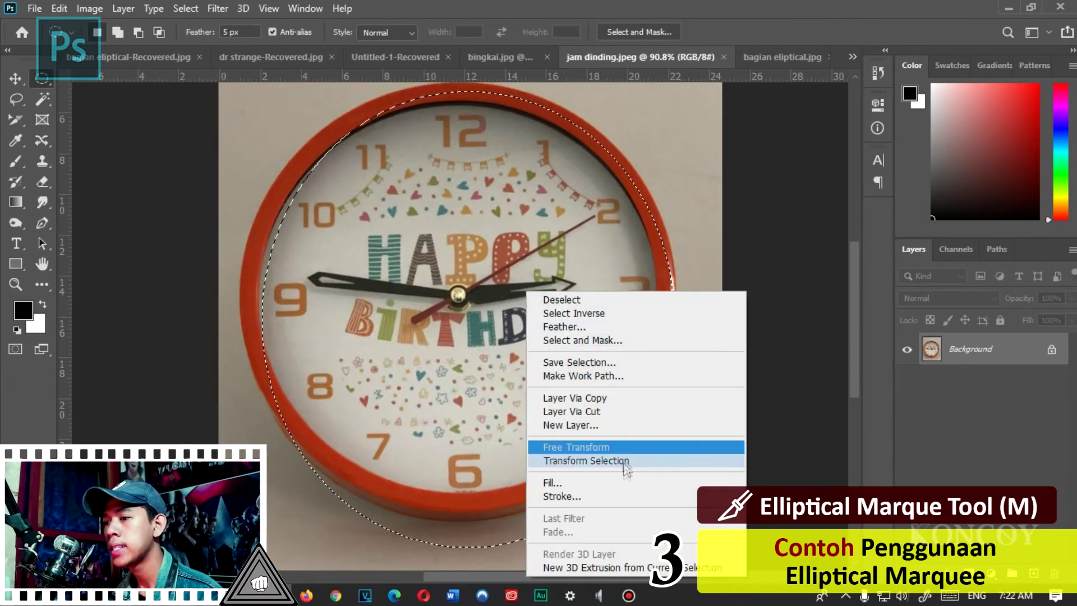
left_click(631, 460)
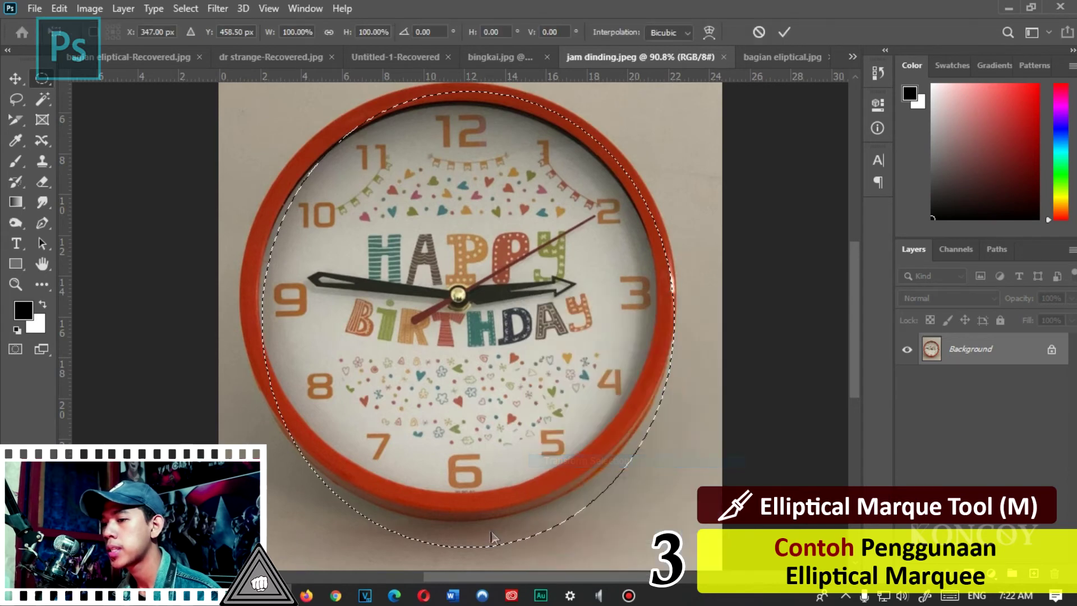
scroll(460, 561, "up", 2)
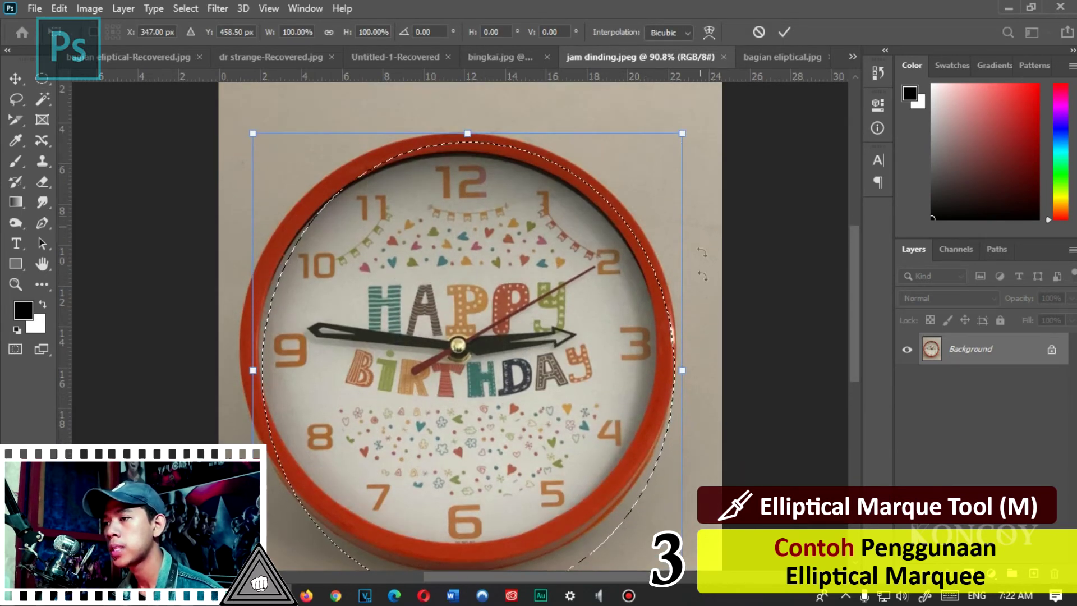
scroll(468, 493, "down", 4)
left_click_drag(468, 493, 468, 457)
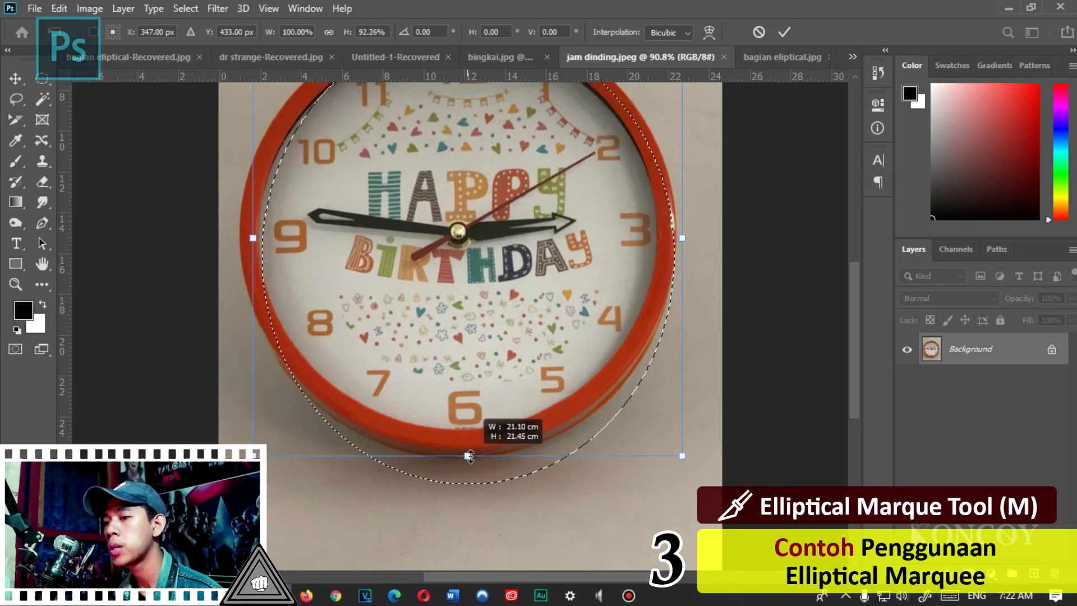
left_click_drag(467, 458, 468, 465)
left_click_drag(253, 242, 230, 243)
scroll(396, 286, "up", 3)
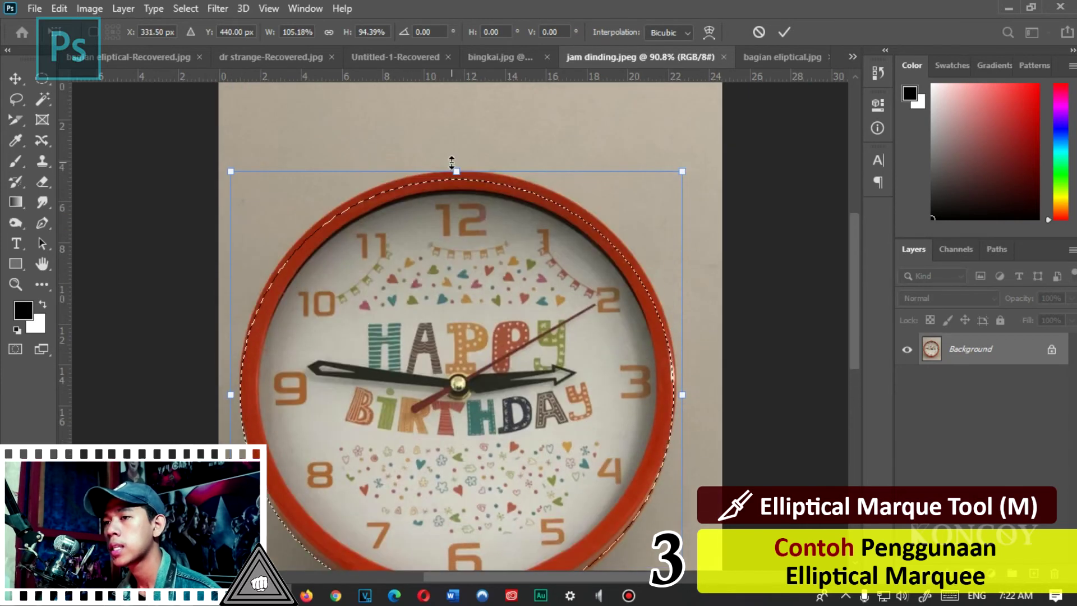
left_click_drag(456, 169, 456, 162)
scroll(473, 227, "down", 2)
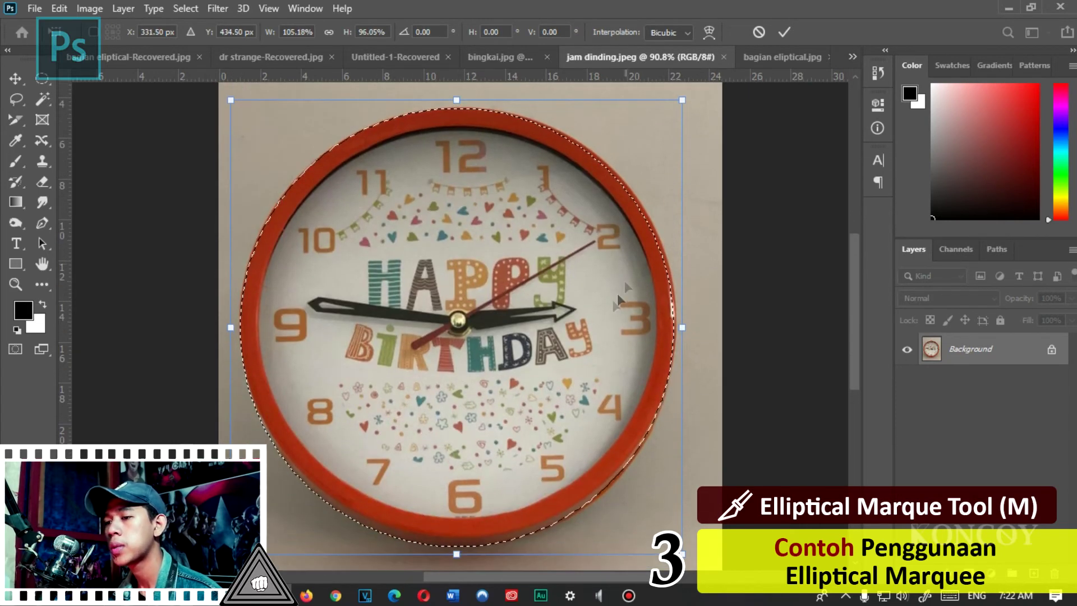
scroll(533, 236, "down", 2)
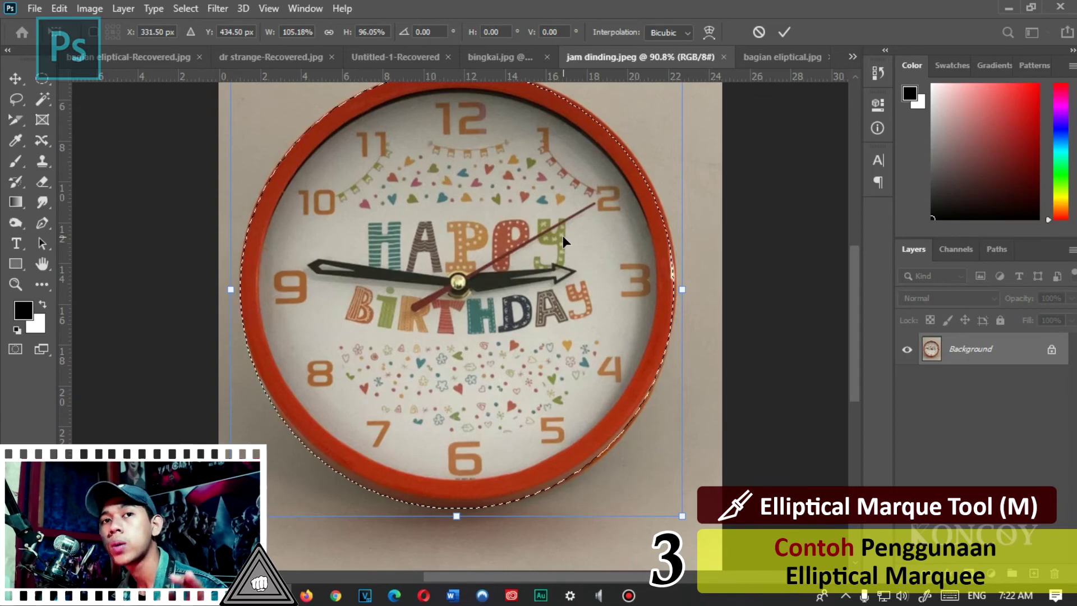
key("Return")
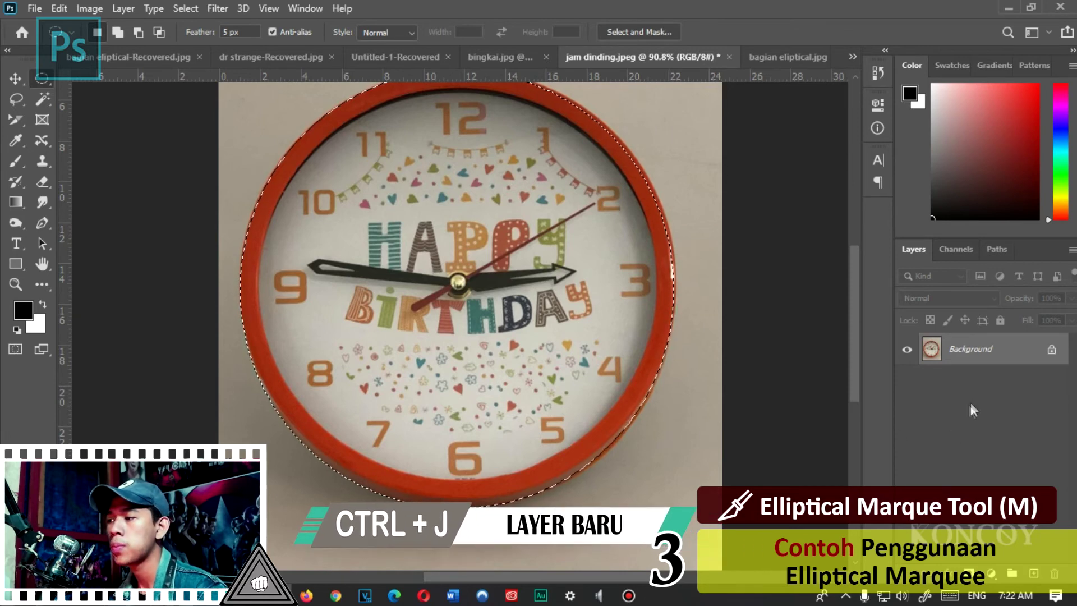
key("ctrl+j")
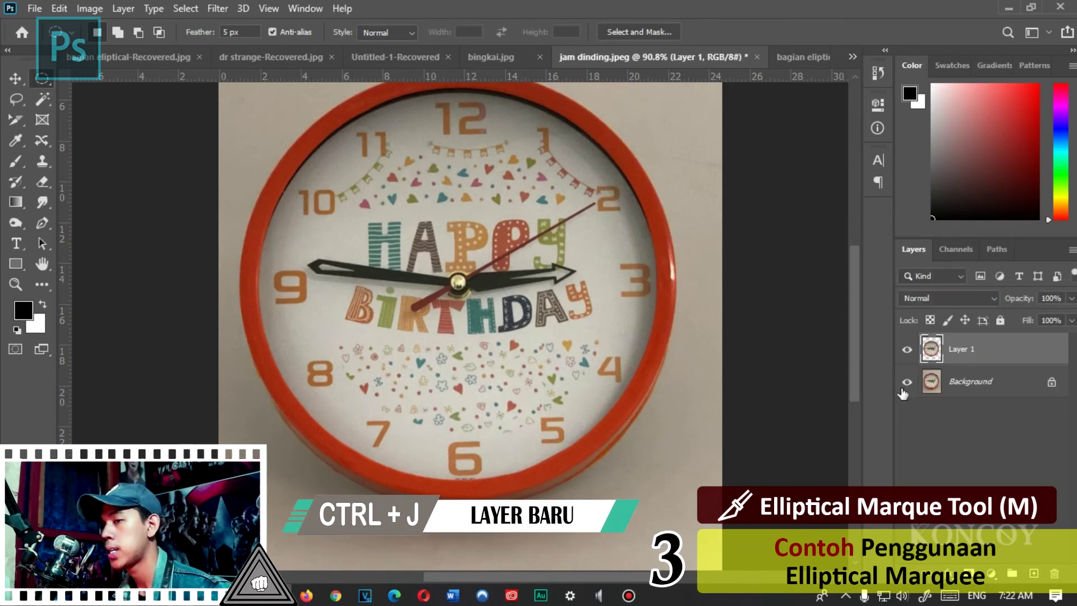
left_click(904, 384)
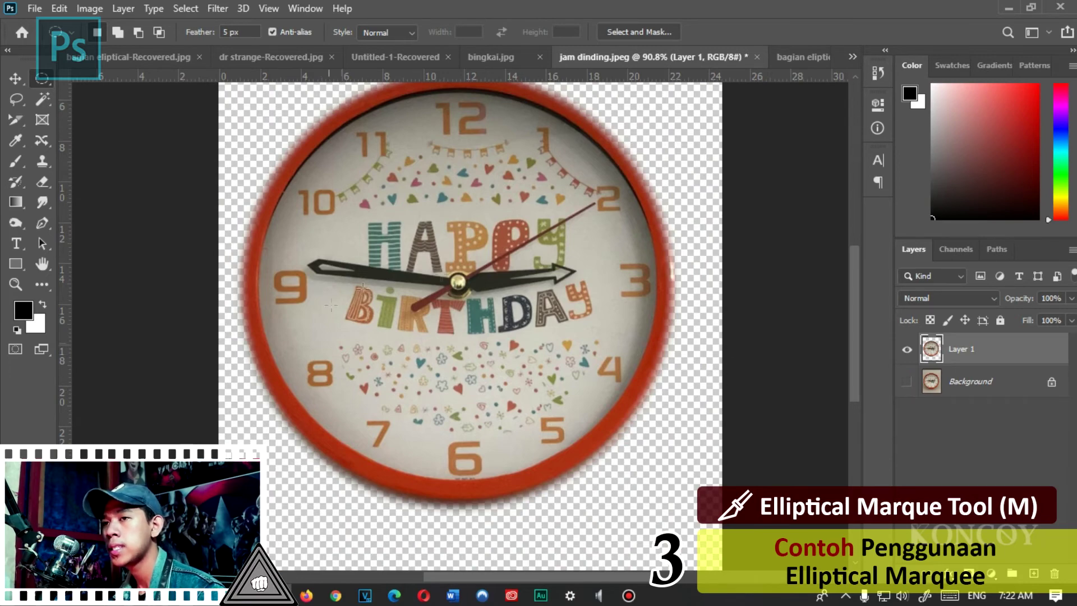
scroll(608, 333, "up", 2)
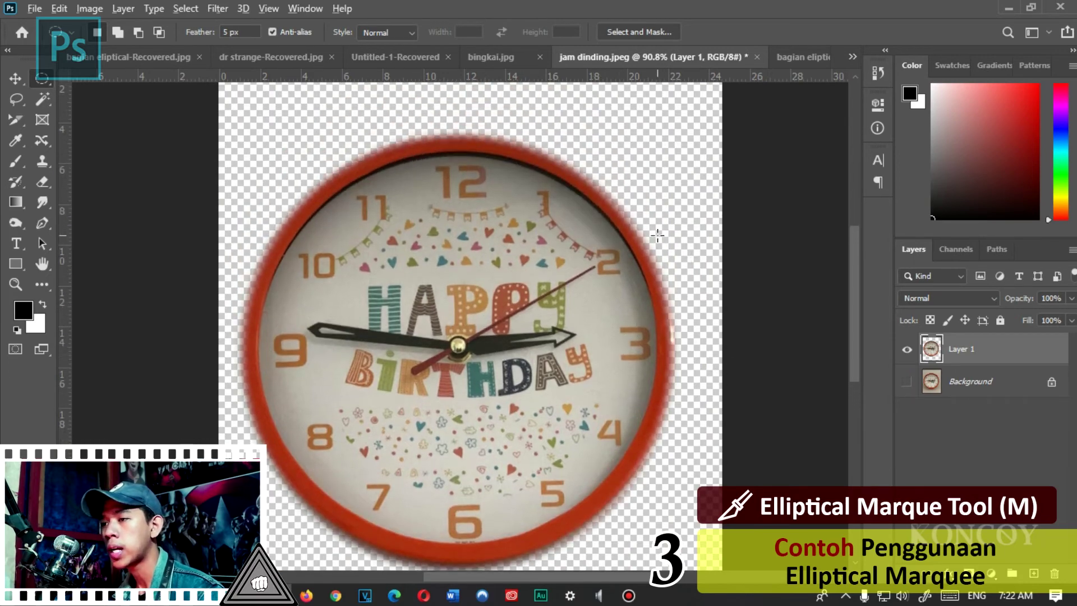
scroll(657, 236, "up", 3)
scroll(650, 230, "down", 1)
scroll(639, 227, "down", 4)
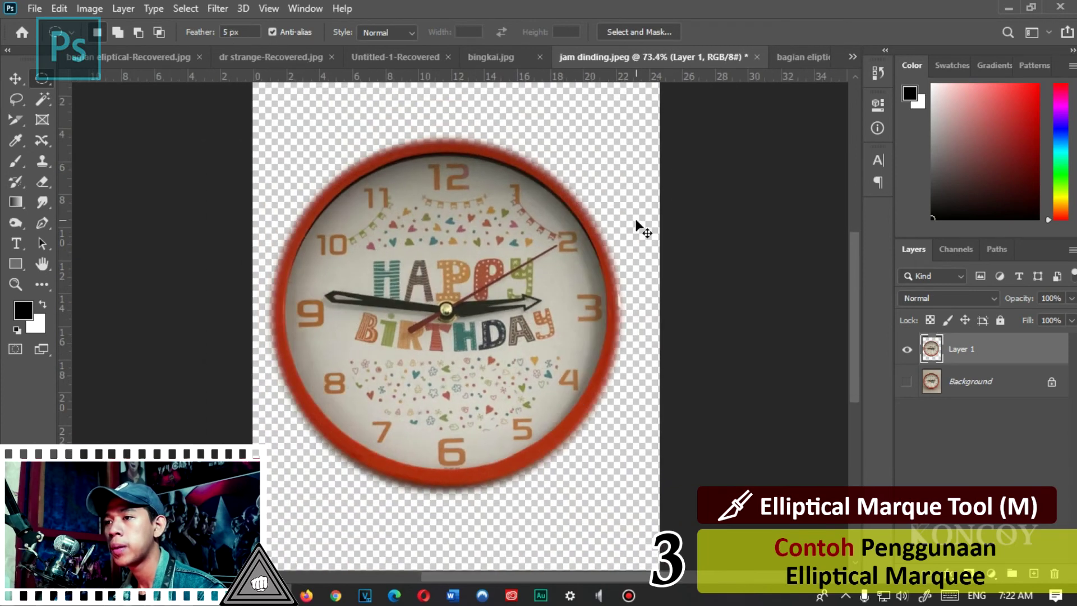
key("ctrl+z")
key("ctrl+z")
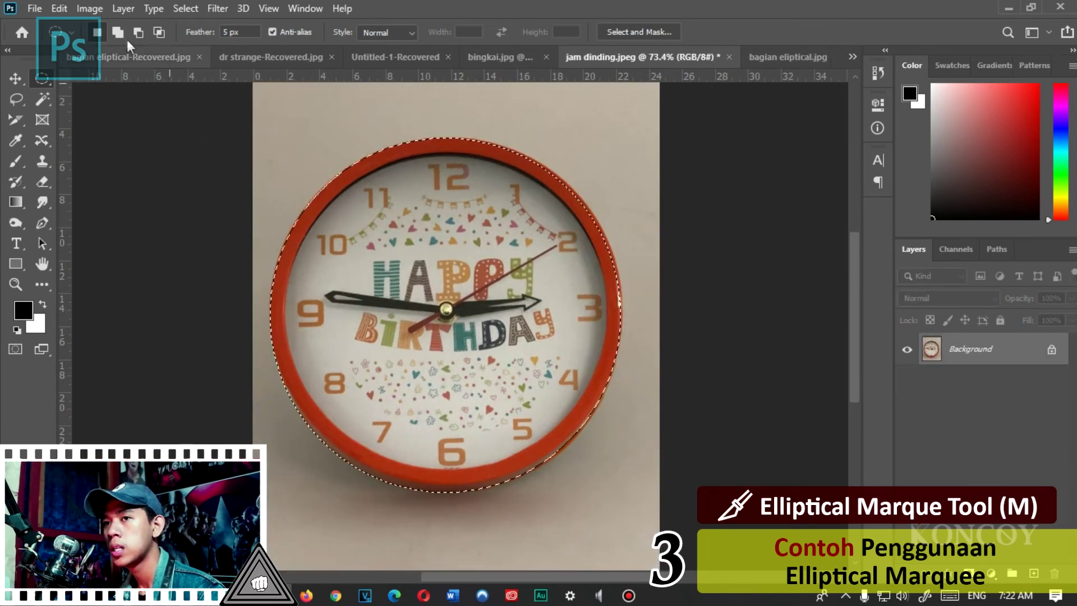
Step: Set feather to 0 px and draw a new ellipse over the clock
double_click(227, 32)
type("0")
key("ctrl+j")
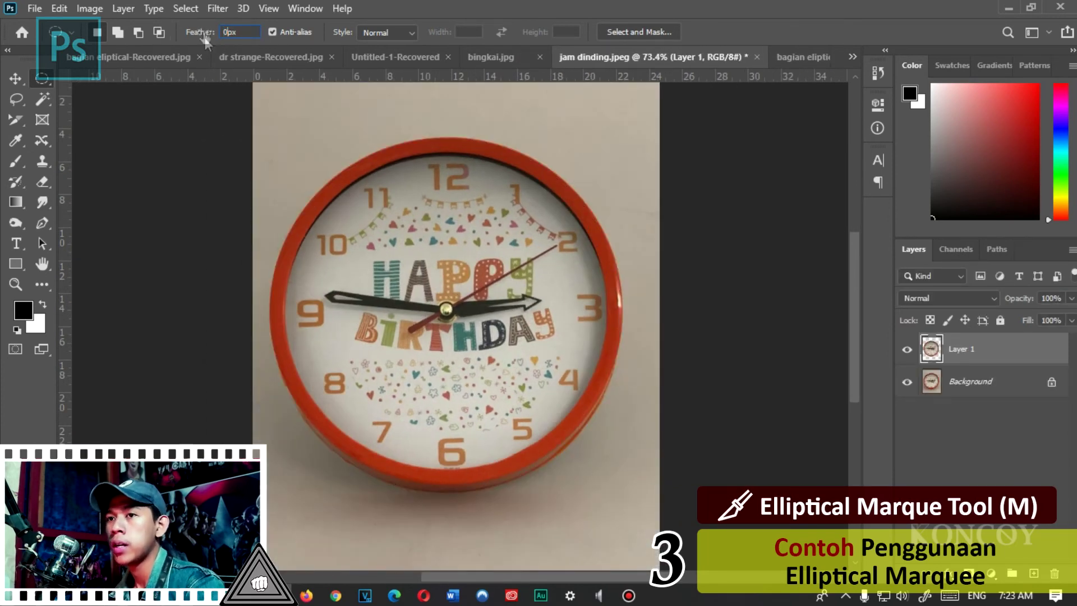
left_click_drag(307, 142, 605, 490)
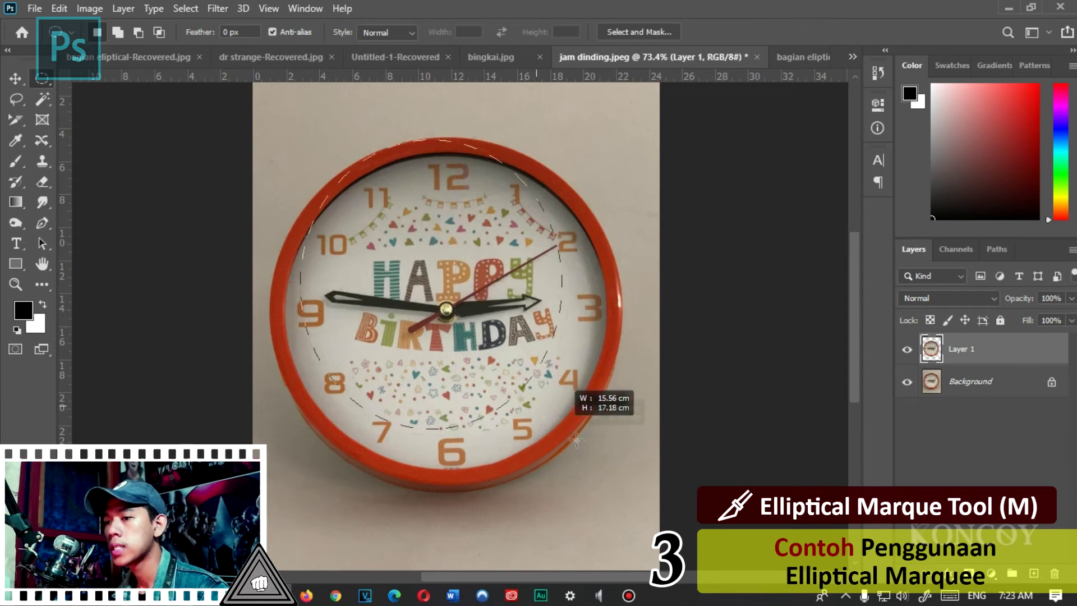
Step: Transform the new selection, widening it left and right to fit the clock's rim
right_click(519, 111)
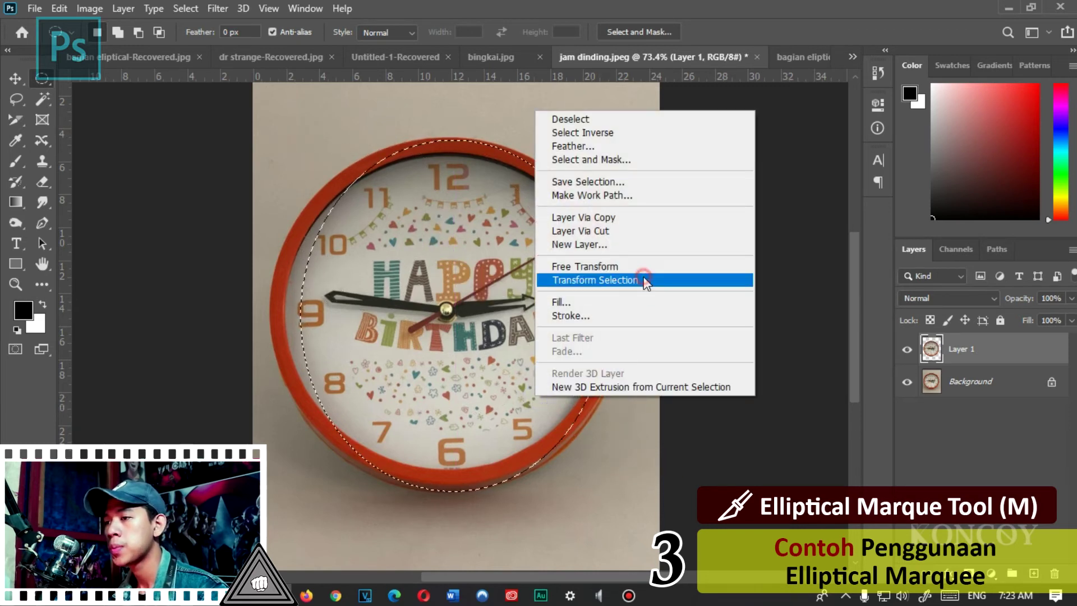
left_click(644, 279)
left_click_drag(605, 315, 618, 314)
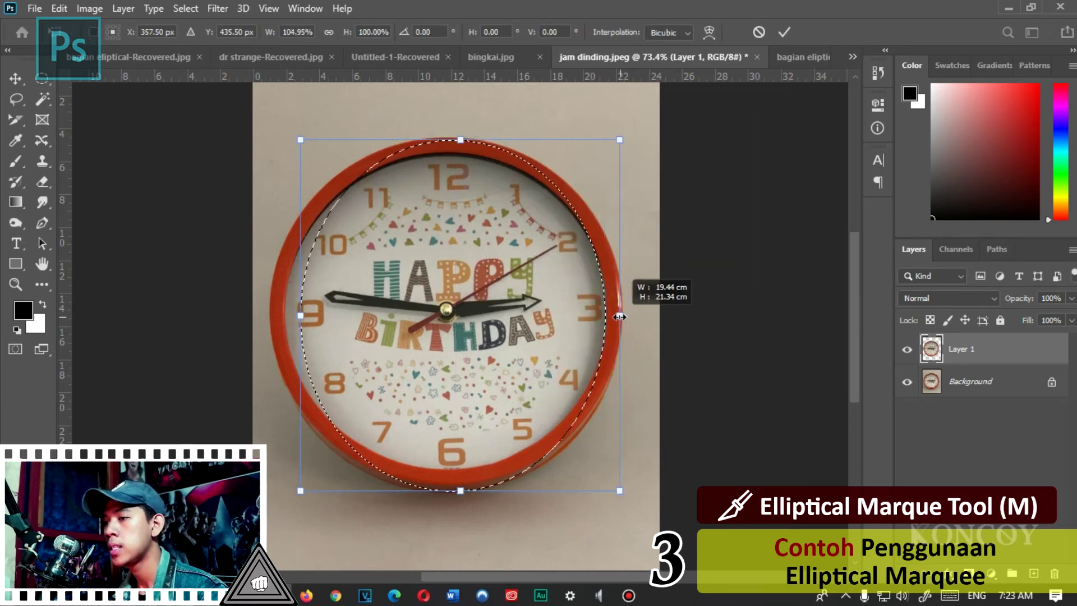
left_click_drag(300, 315, 271, 316)
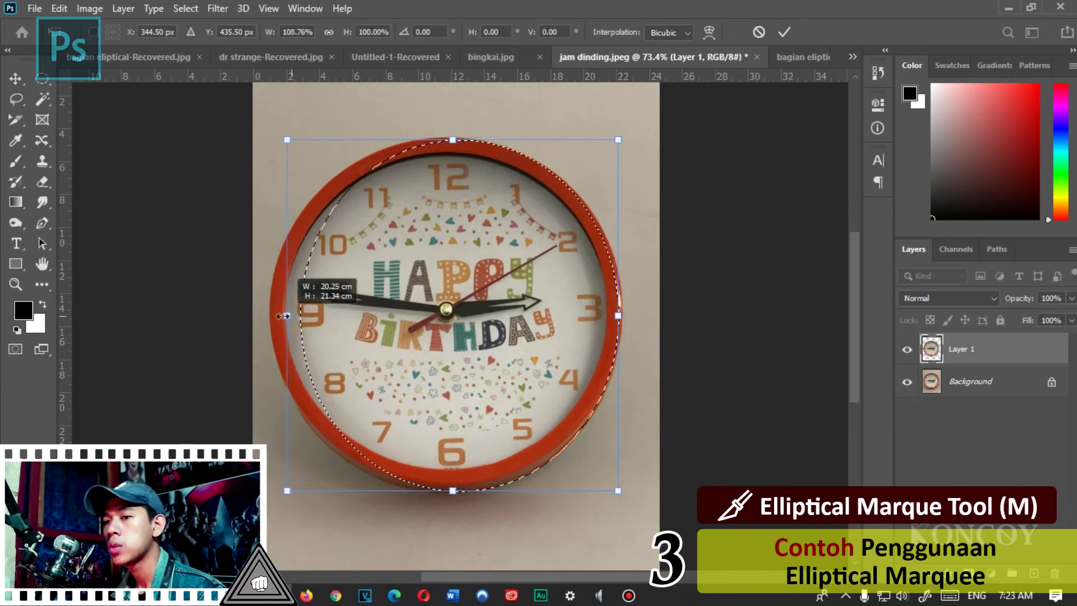
left_click_drag(618, 315, 619, 315)
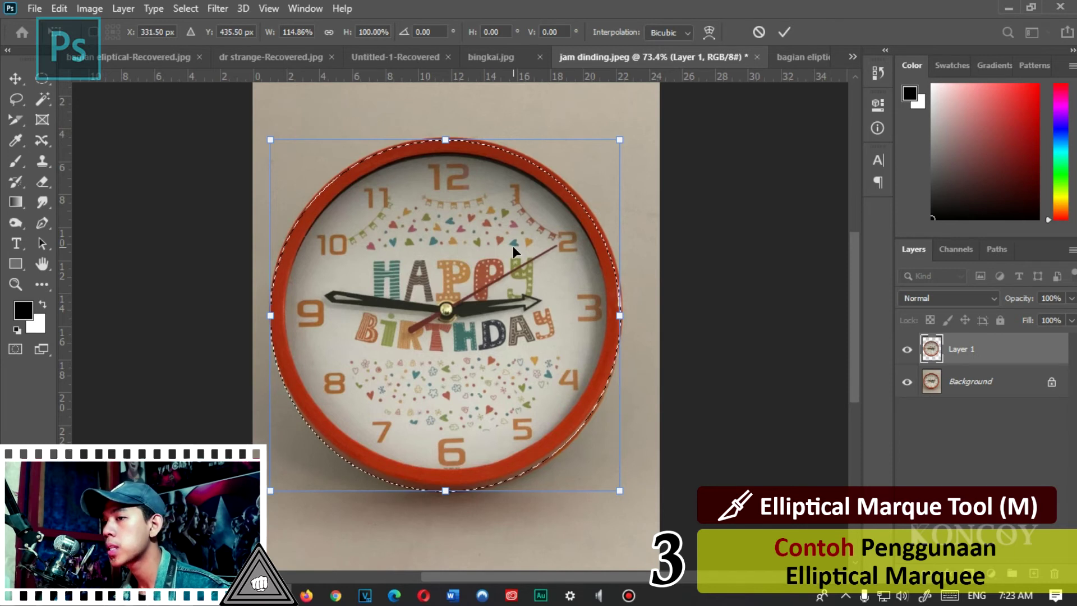
key("Return")
Step: Copy the clock from Background onto Layer 2 and hide Background
left_click(1007, 382)
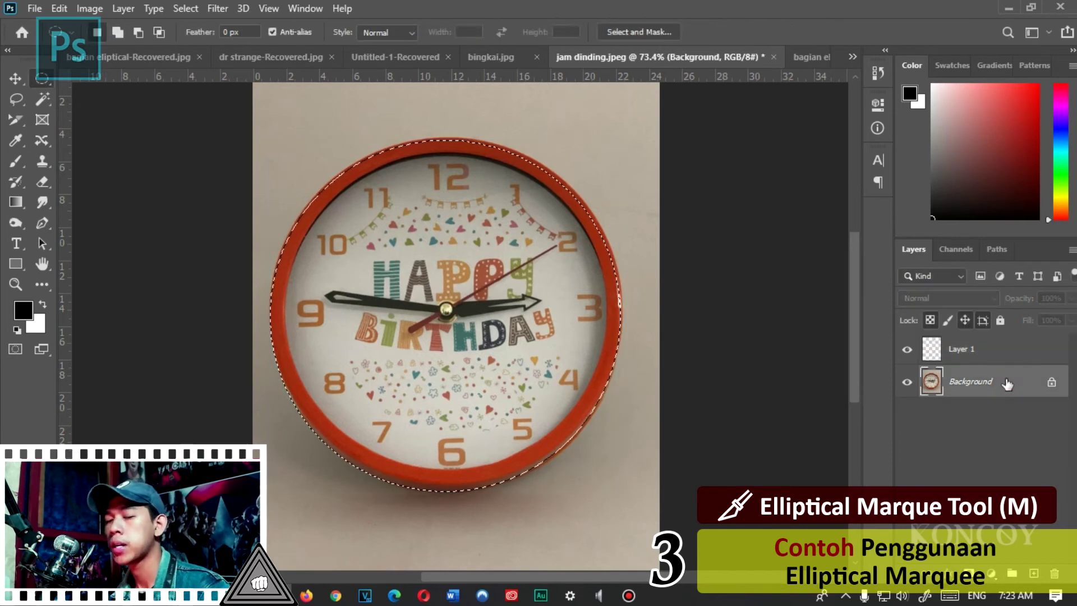
key("ctrl+j")
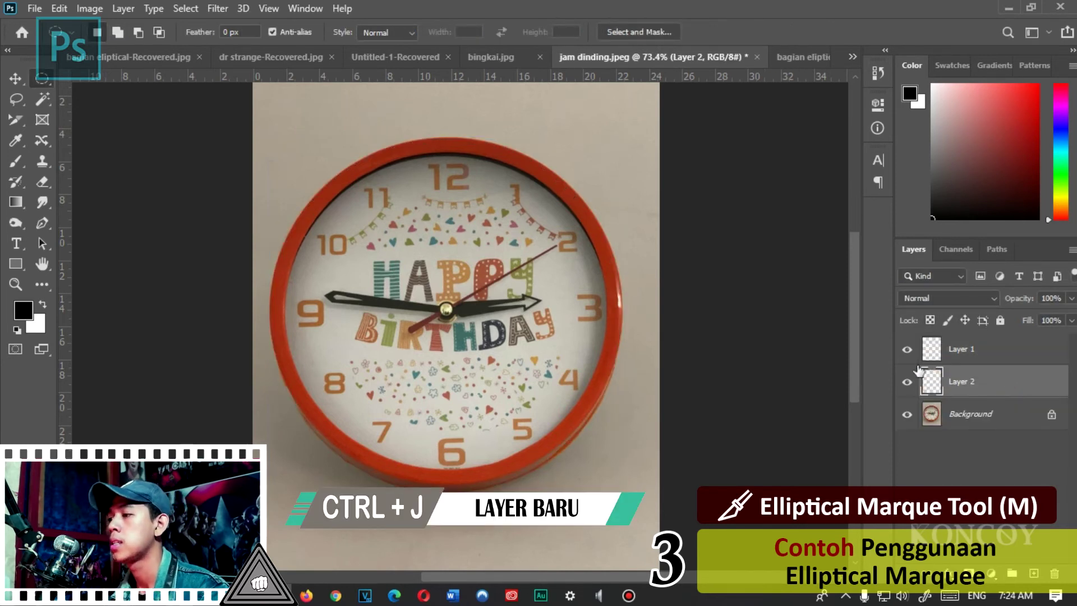
left_click(907, 382)
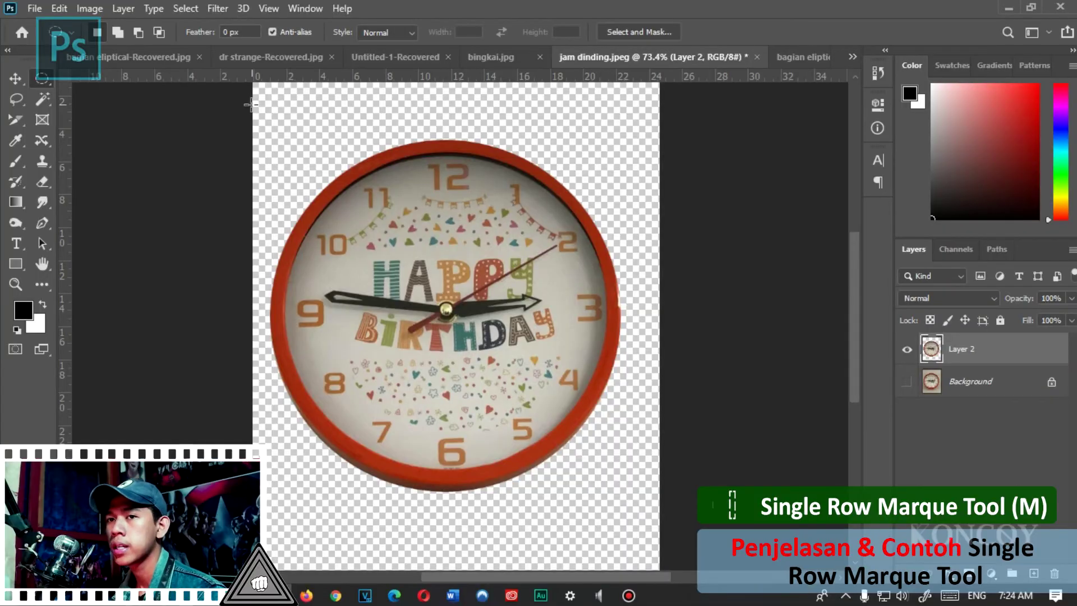
Step: Pick the Single Row Marquee Tool and drag ronaldo.jpeg into Photoshop
right_click(43, 80)
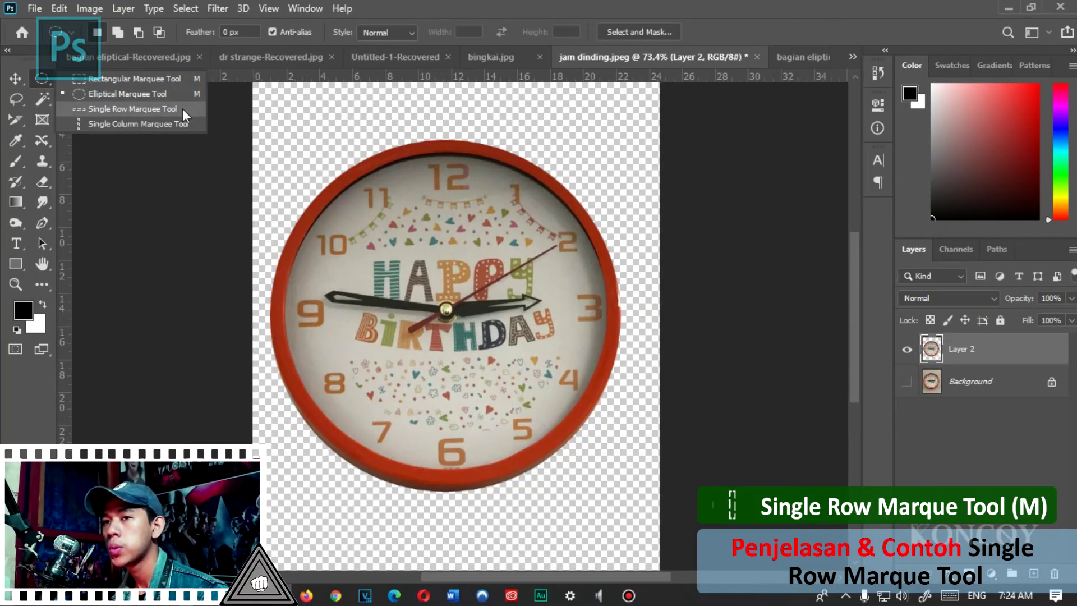
left_click(182, 108)
right_click(42, 78)
left_click(146, 111)
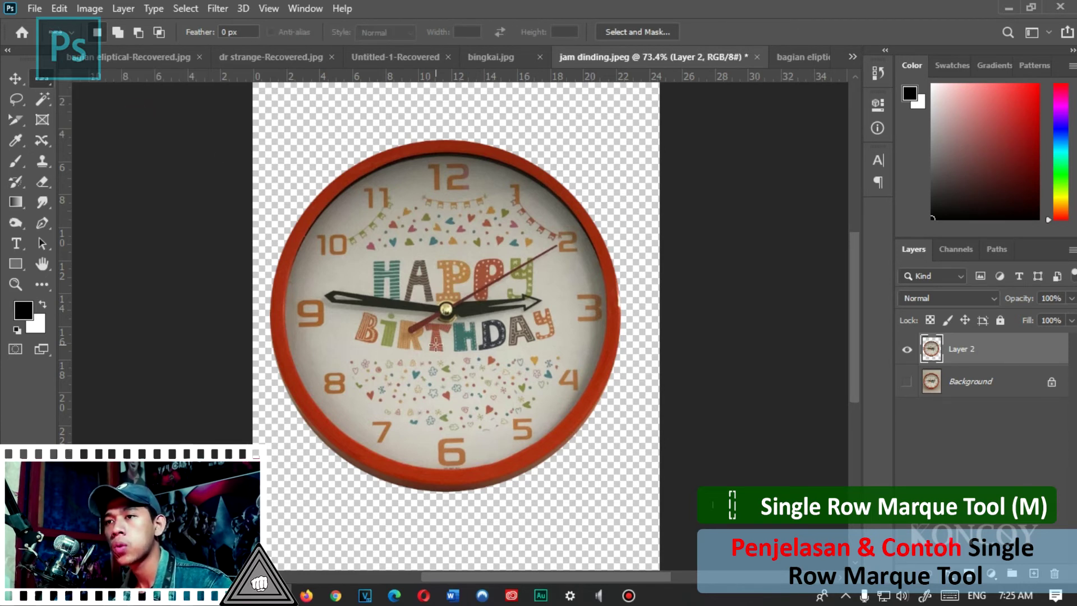
left_click(1007, 12)
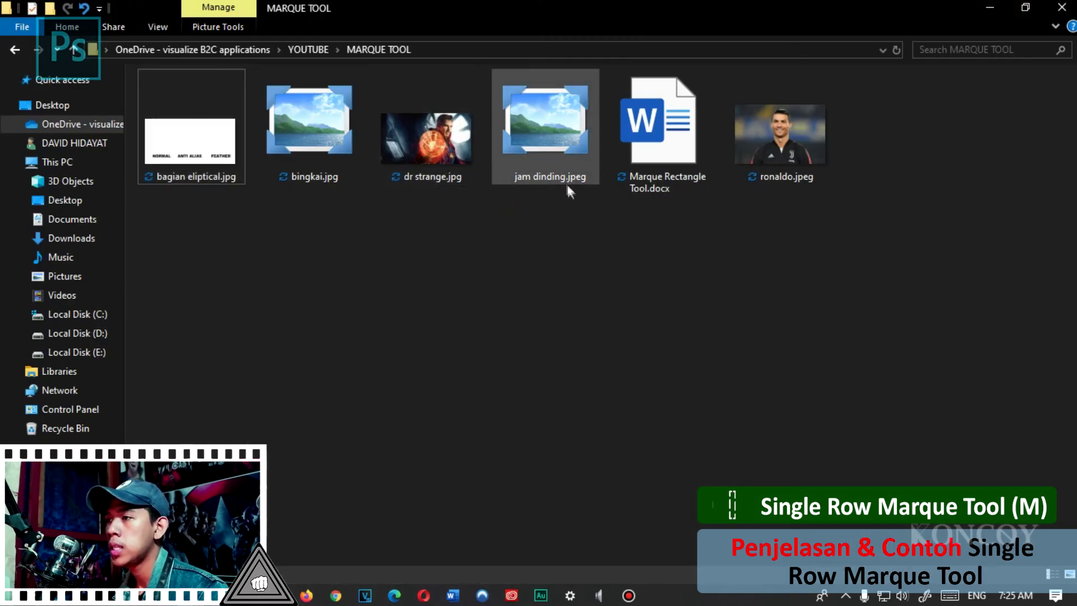
mouse_move(780, 135)
left_mouse_down()
mouse_move(289, 533)
mouse_move(484, 476)
left_mouse_up()
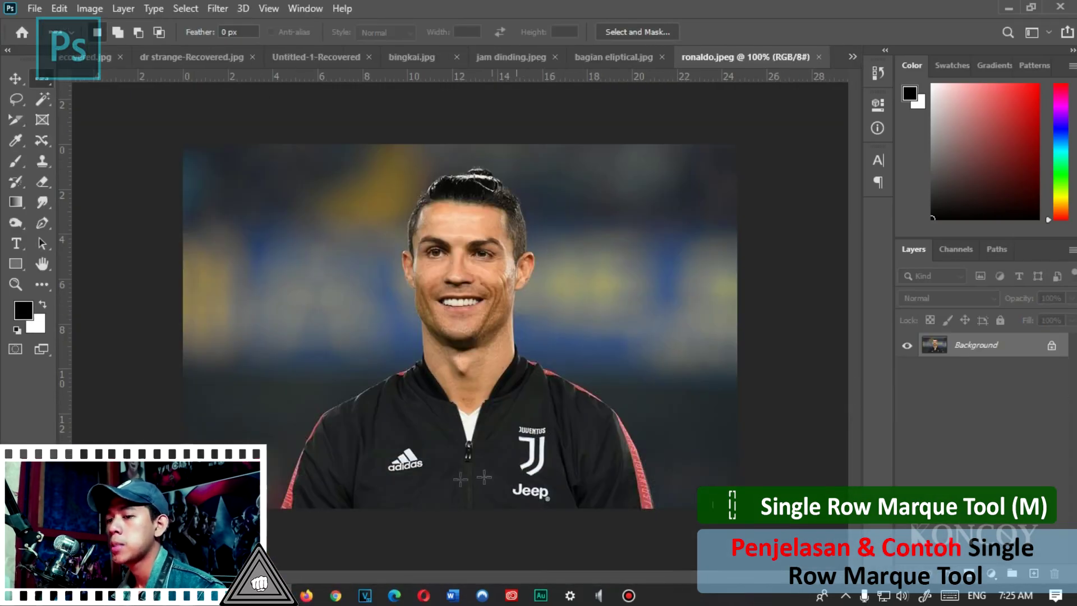
Step: Fit ronaldo.jpeg on screen and select a single pixel row near the top
key("ctrl+0")
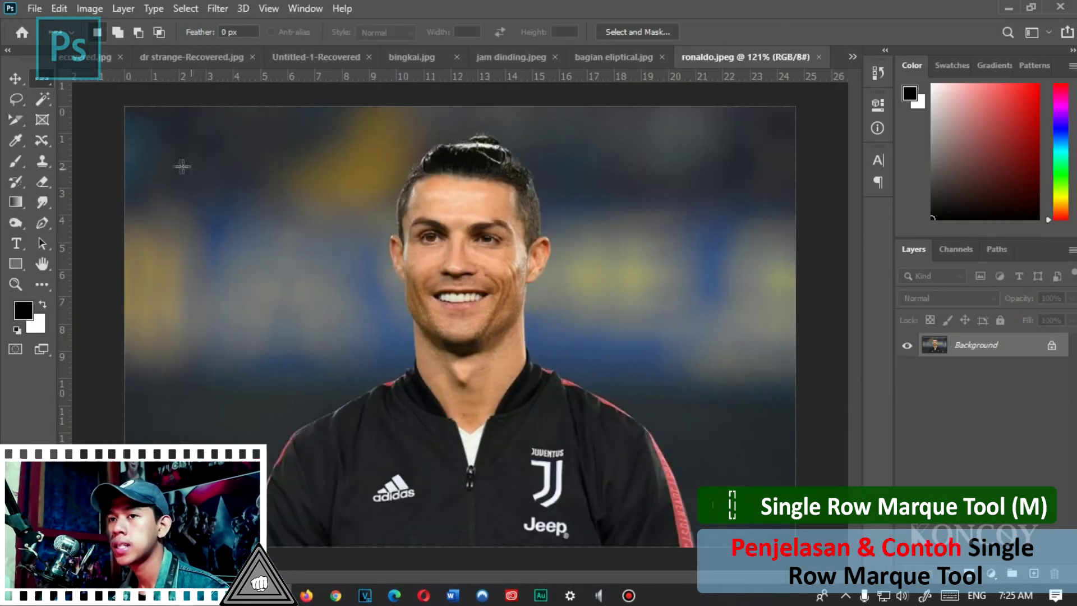
left_click(167, 166)
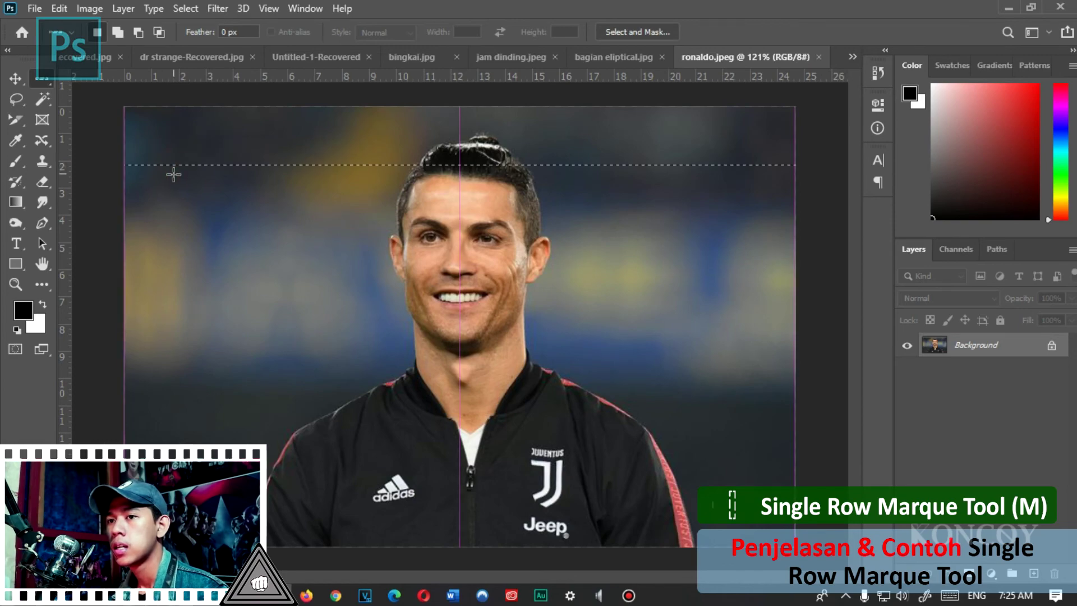
scroll(164, 179, "up", 3)
scroll(151, 168, "up", 3)
scroll(170, 111, "up", 6)
scroll(84, 179, "up", 3)
Step: Switch the ruler units to pixels and enable Add to selection
right_click(63, 242)
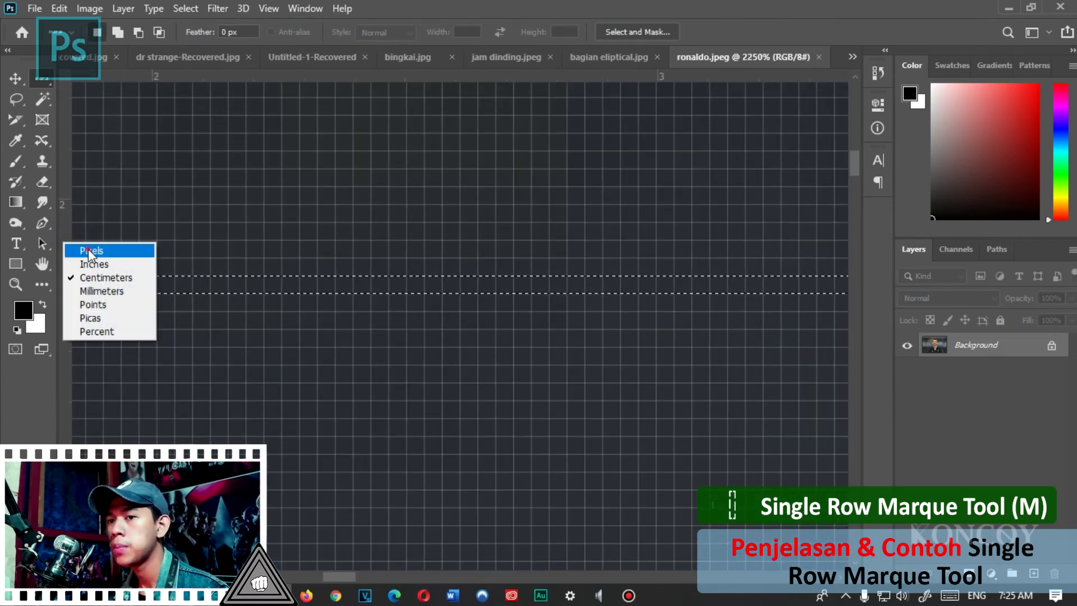
left_click(89, 251)
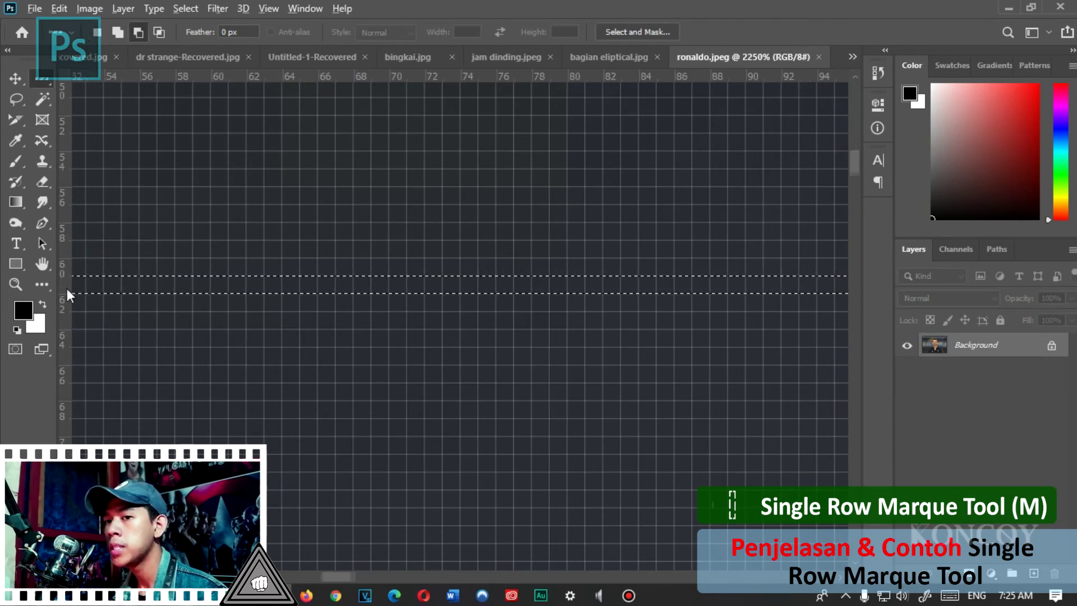
scroll(81, 292, "up", 3)
scroll(79, 281, "up", 2)
scroll(75, 261, "up", 2)
scroll(75, 257, "up", 2)
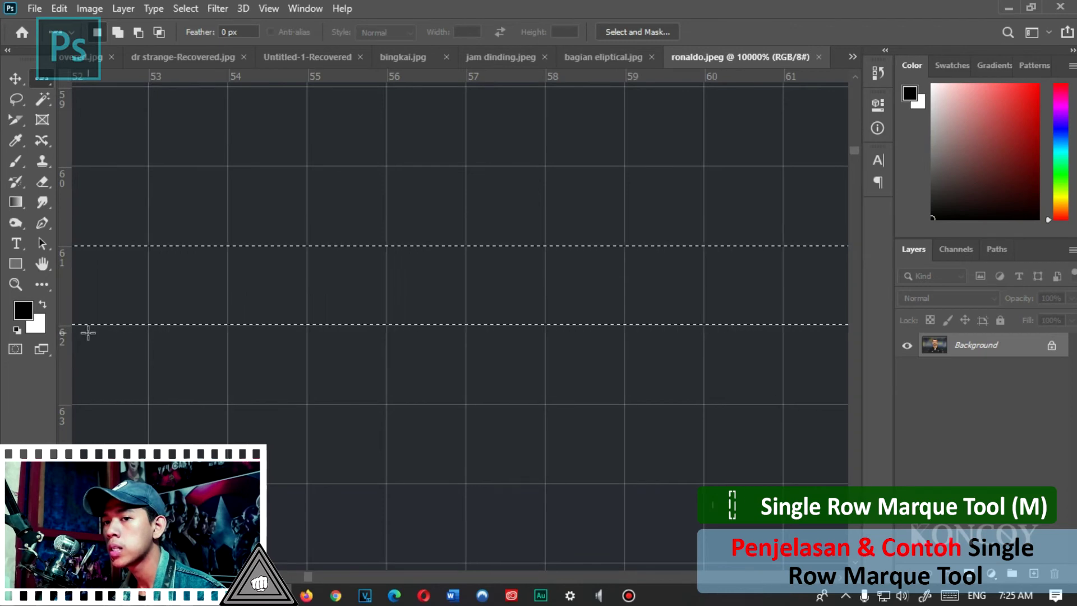
scroll(281, 188, "down", 10)
scroll(281, 192, "down", 3)
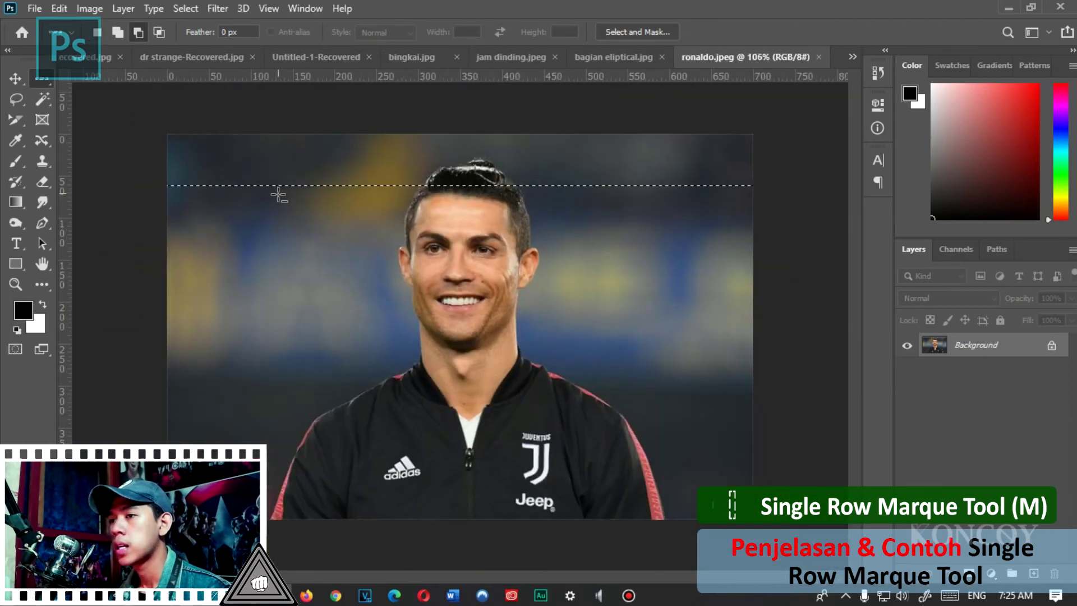
scroll(163, 186, "up", 1)
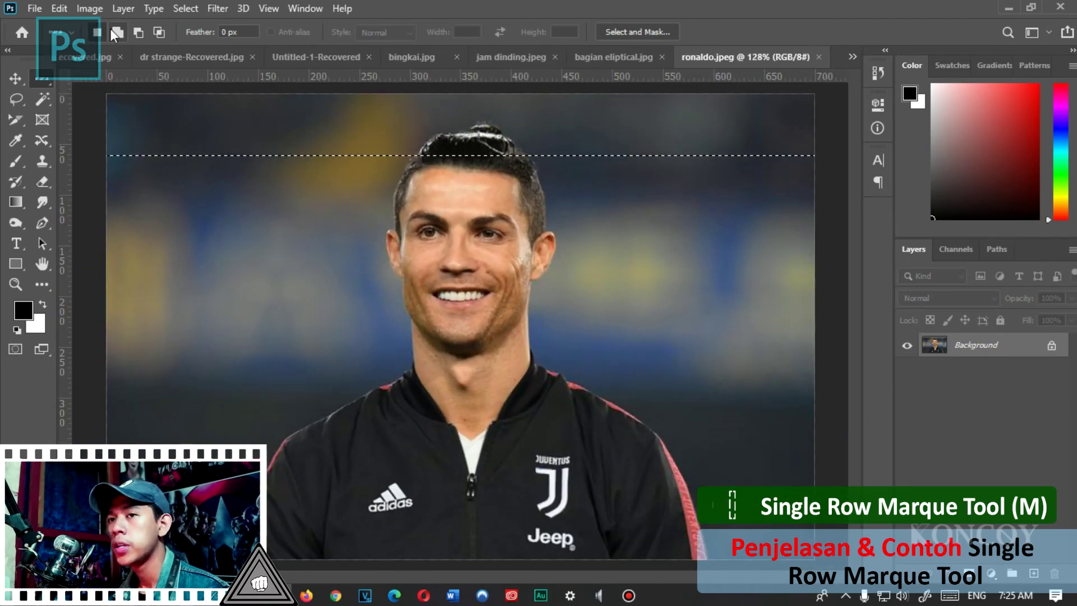
left_click(116, 33)
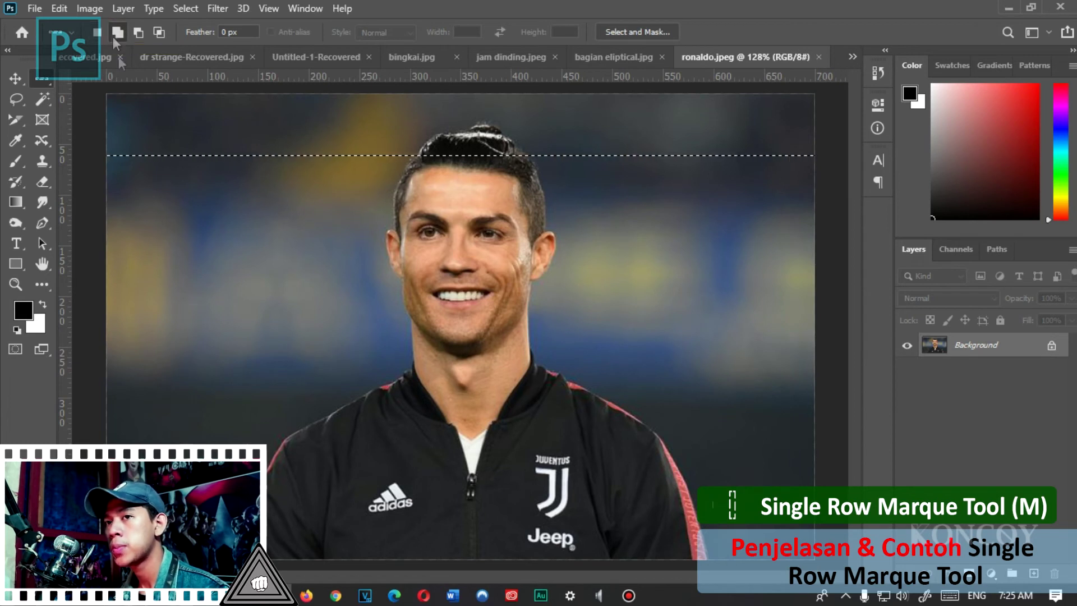
Step: Add seven more one-pixel row selections spread across the Ronaldo photo, including one across the face
left_click(116, 227)
left_click(127, 306)
left_click(136, 429)
left_click(135, 473)
left_click(135, 521)
left_click(204, 124)
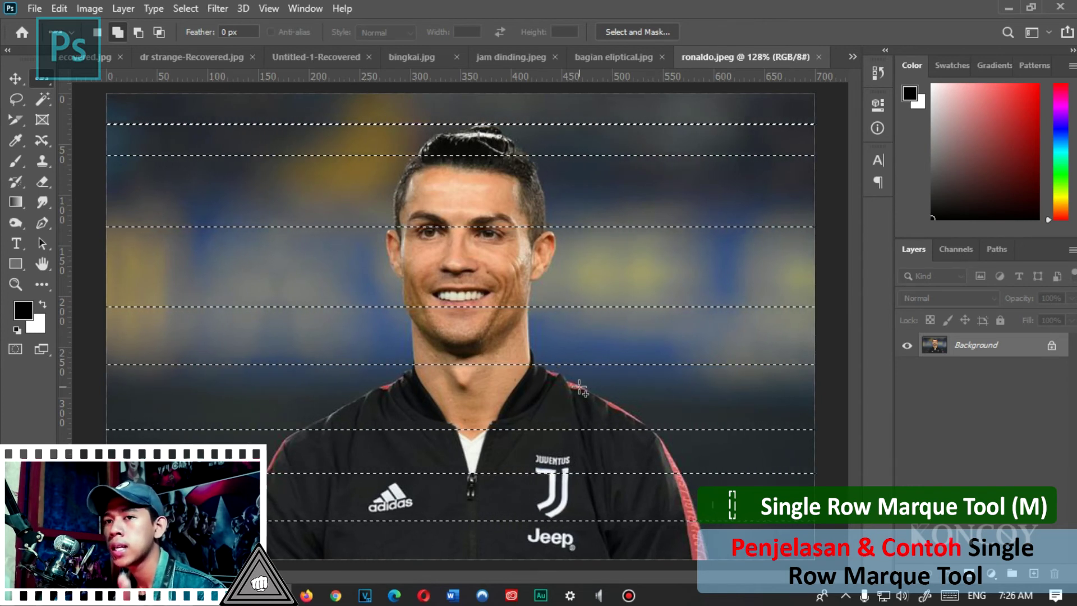
left_click(314, 189)
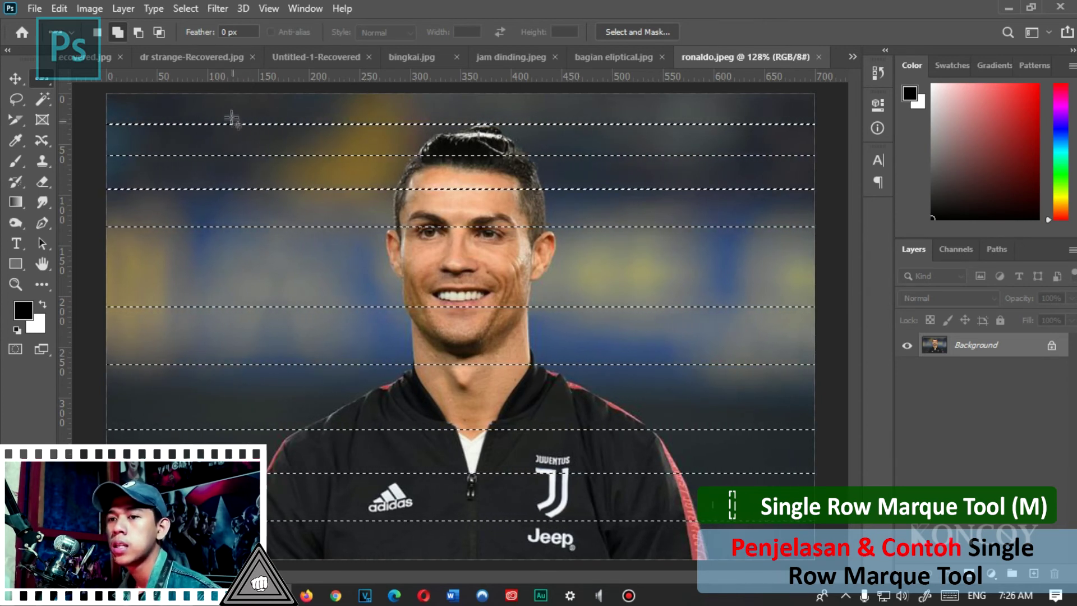
left_click(190, 9)
mouse_move(247, 233)
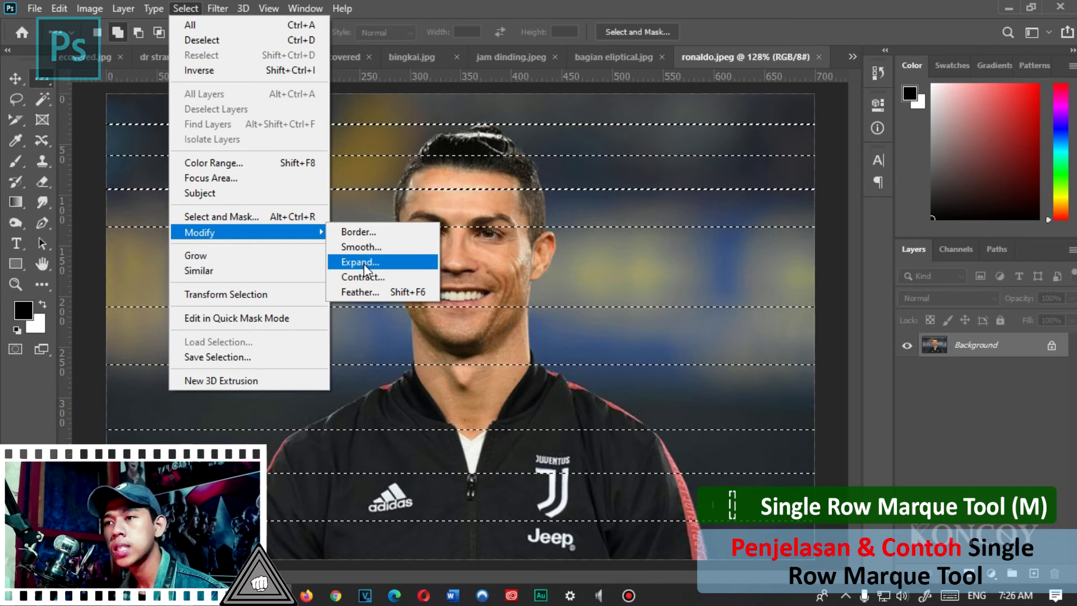
Step: Expand every one-pixel row selection by 5 pixels with Select > Modify > Expand
left_click(364, 263)
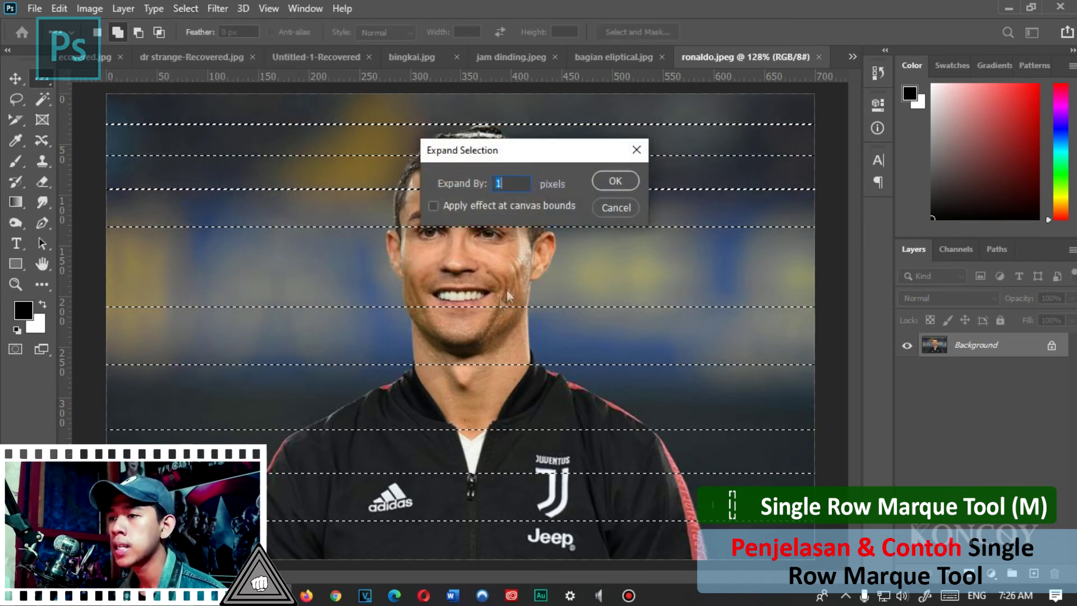
type("5")
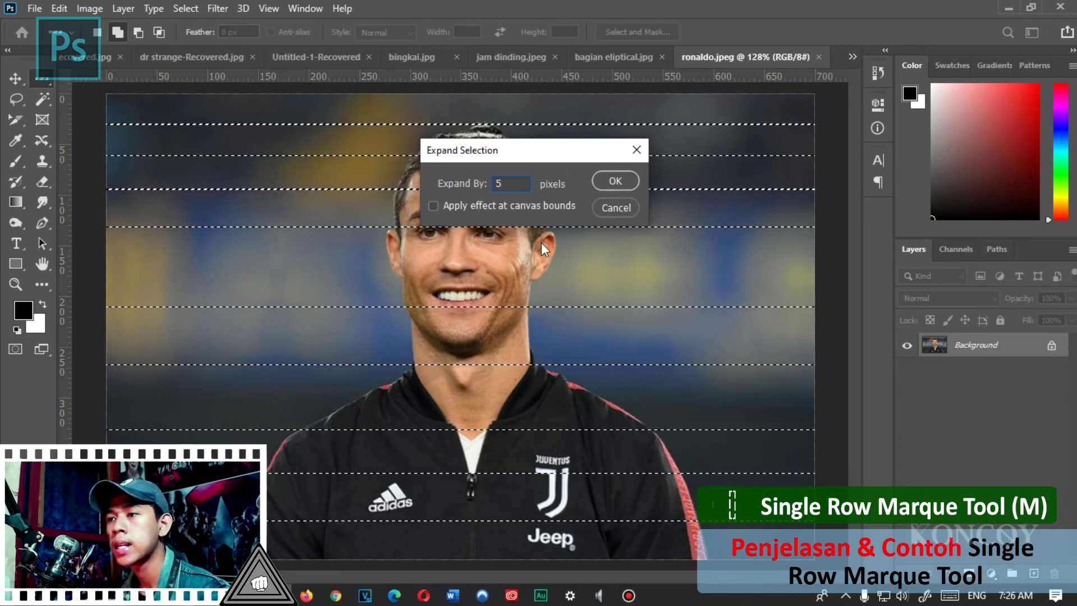
left_click(623, 180)
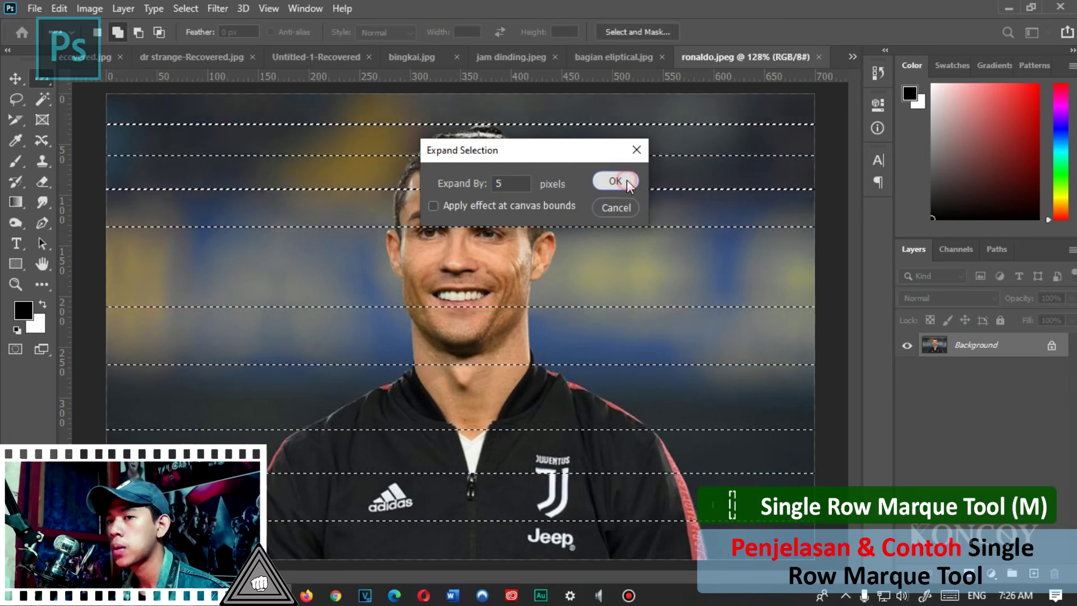
scroll(116, 226, "up", 3)
scroll(105, 229, "up", 3)
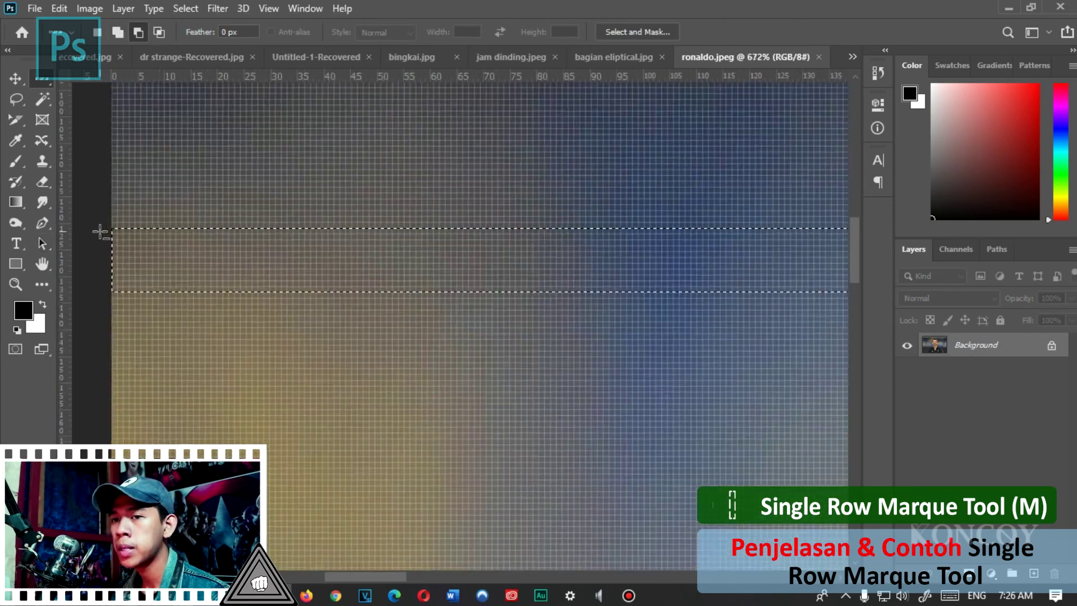
scroll(99, 230, "up", 3)
scroll(115, 280, "up", 2)
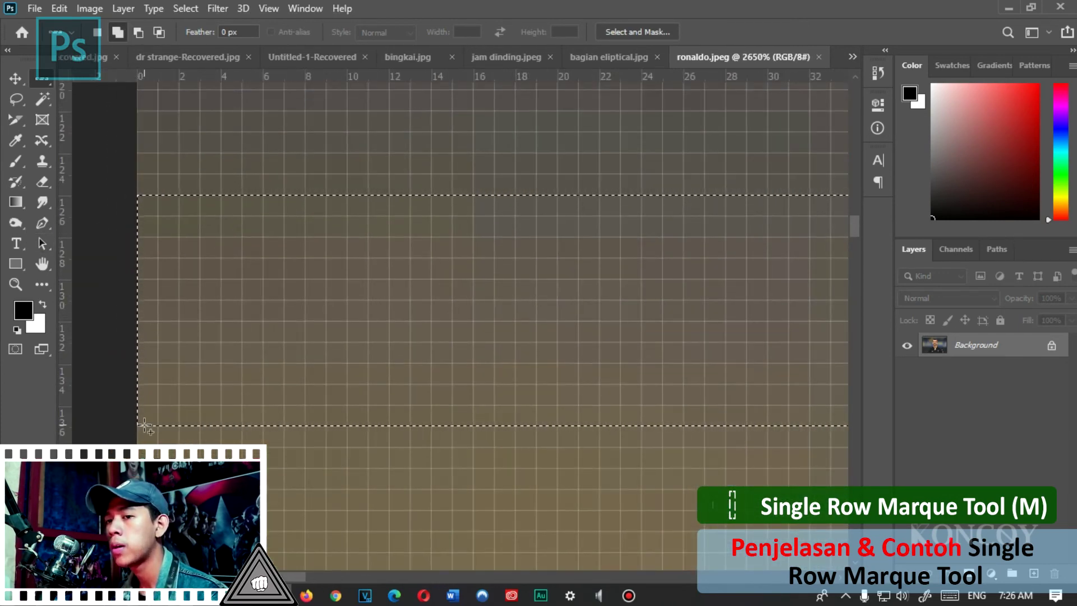
scroll(298, 193, "down", 3)
scroll(298, 192, "down", 3)
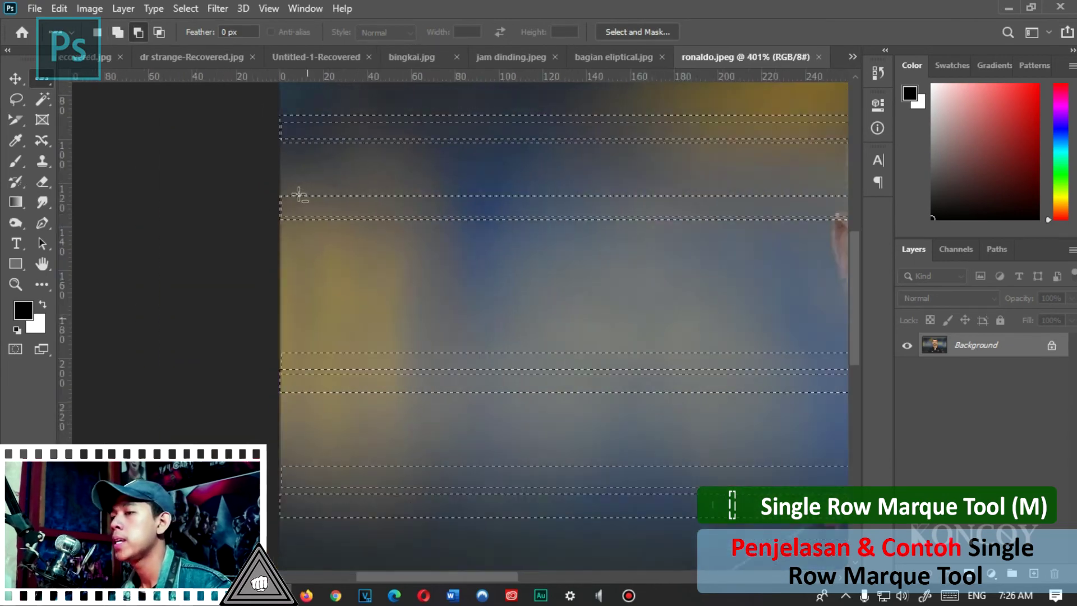
scroll(344, 240, "down", 4)
Step: Try filling the selected bands with red, then undo that fill
right_click(430, 280)
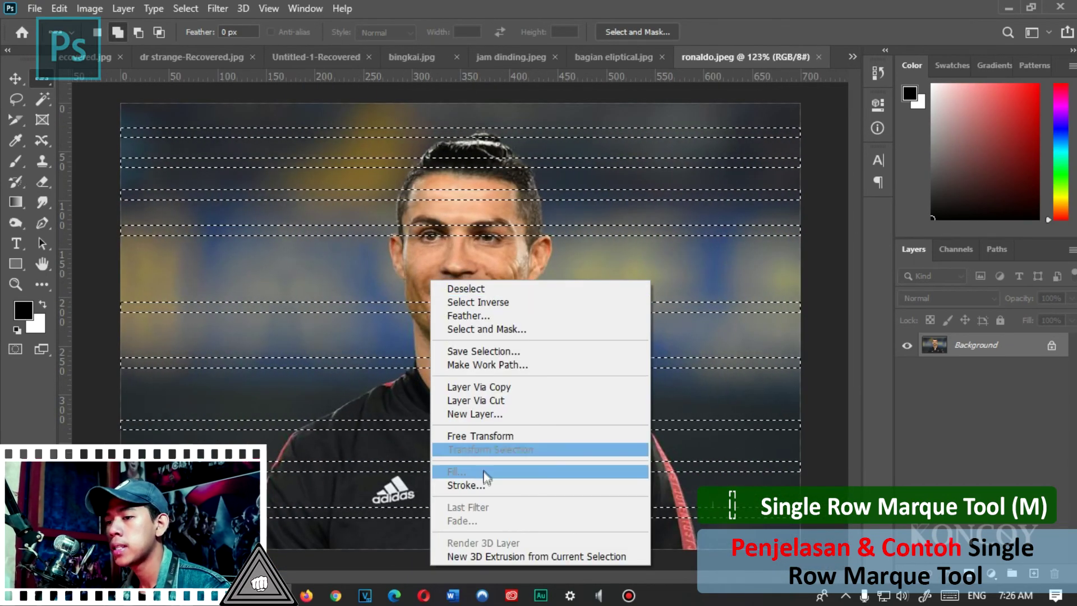
left_click(480, 472)
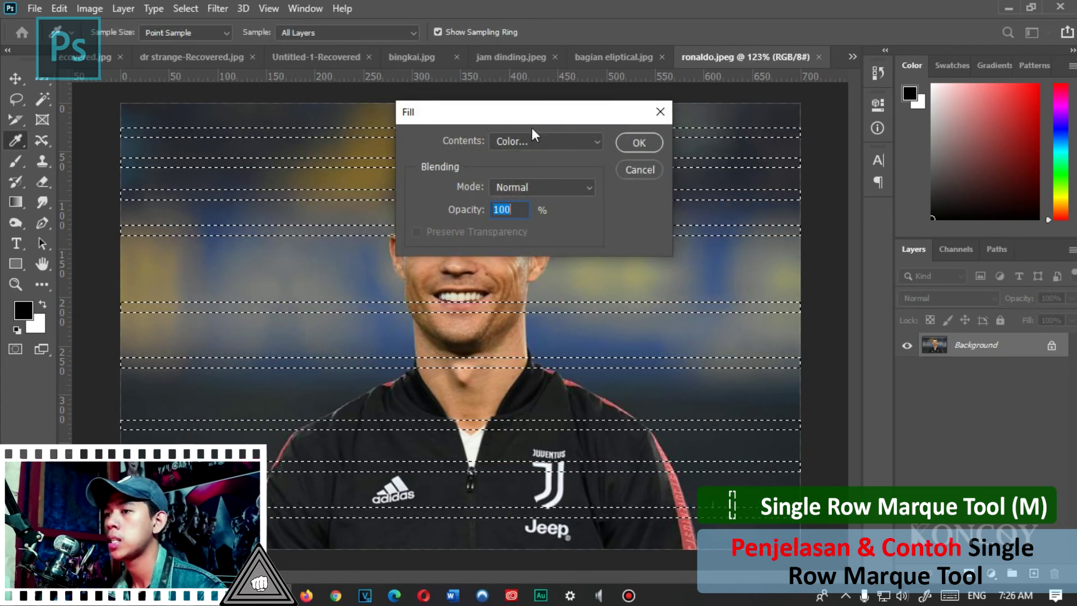
left_click(640, 143)
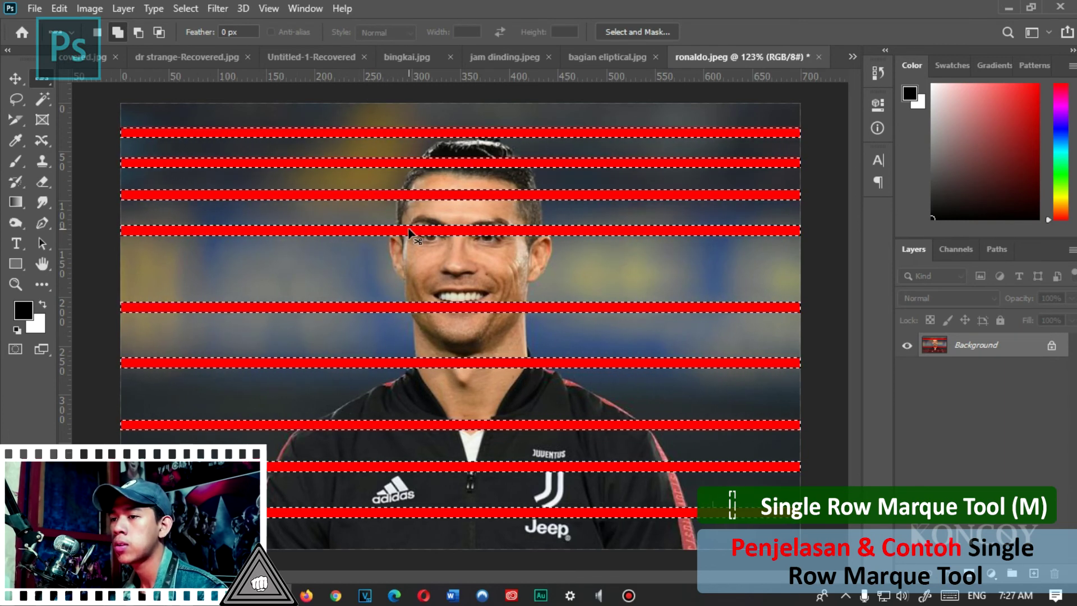
key("ctrl+z")
Step: Fill the selected bands with a custom colour of pure white (ffffff)
right_click(425, 235)
left_click(449, 425)
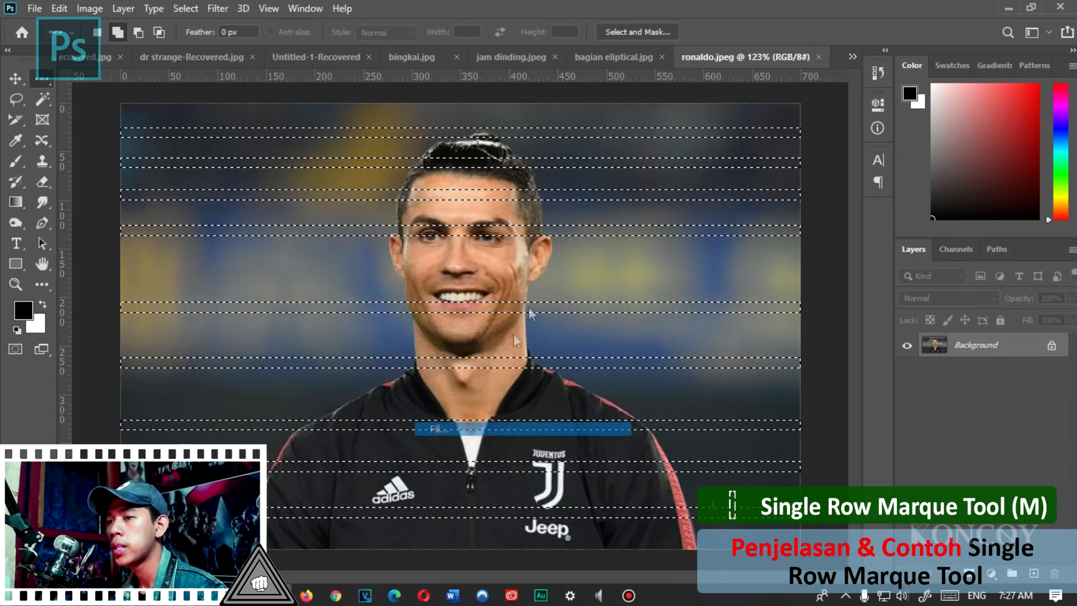
left_click(598, 142)
left_click(561, 145)
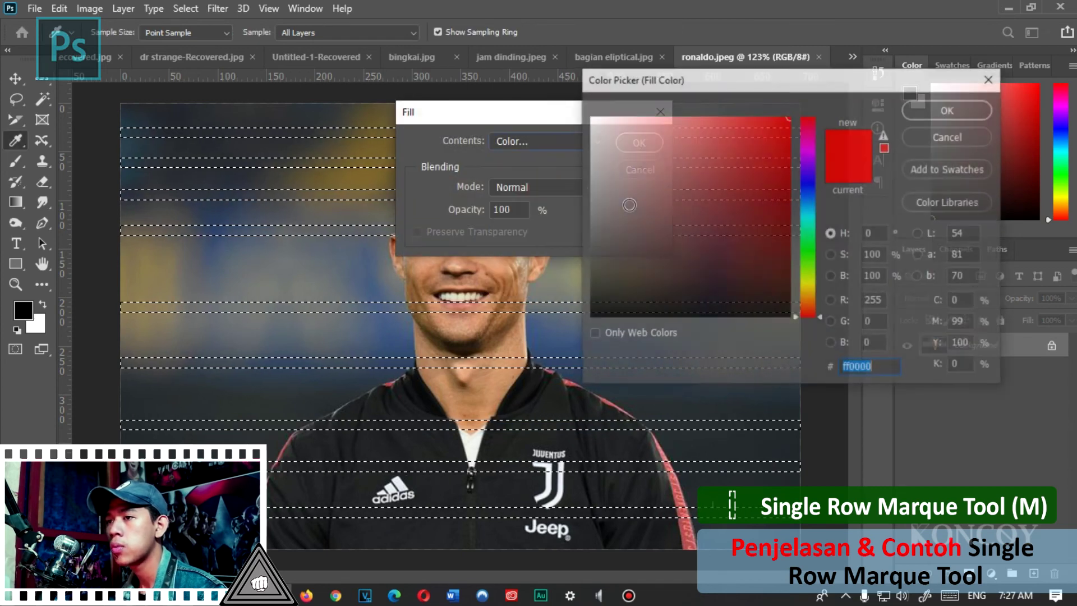
left_click(806, 198)
left_click(590, 117)
left_click(953, 108)
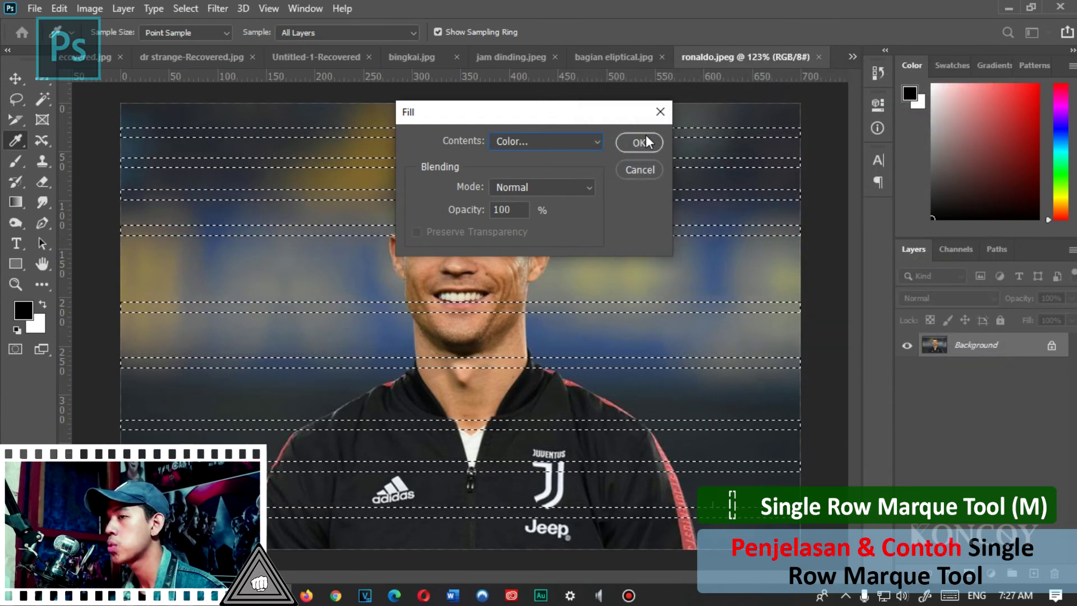
left_click(640, 143)
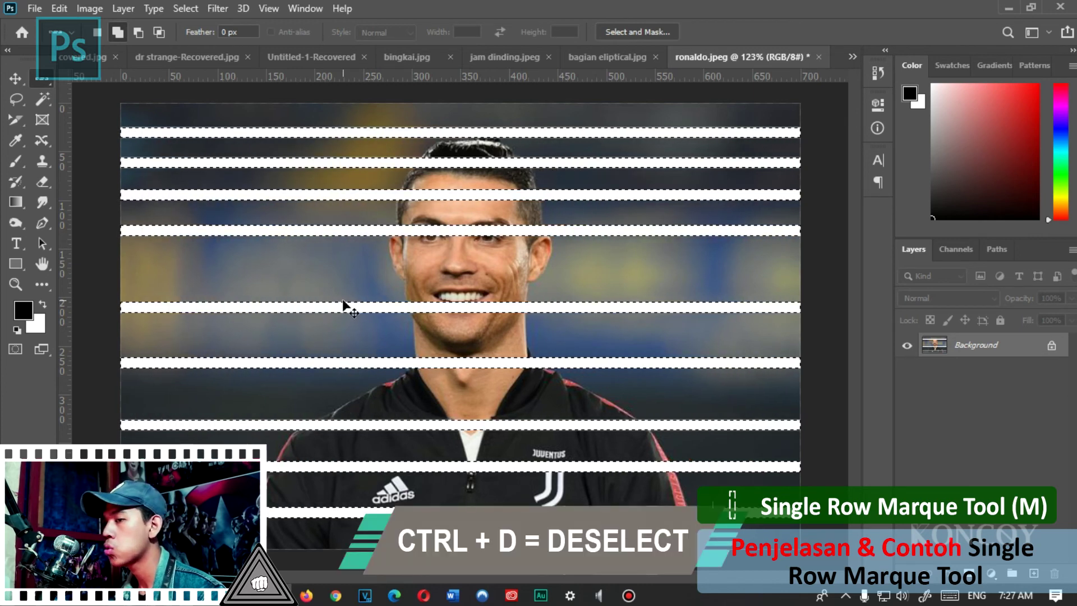
Step: Deselect the white bands and switch to the Single Column Marquee Tool
key("ctrl+d")
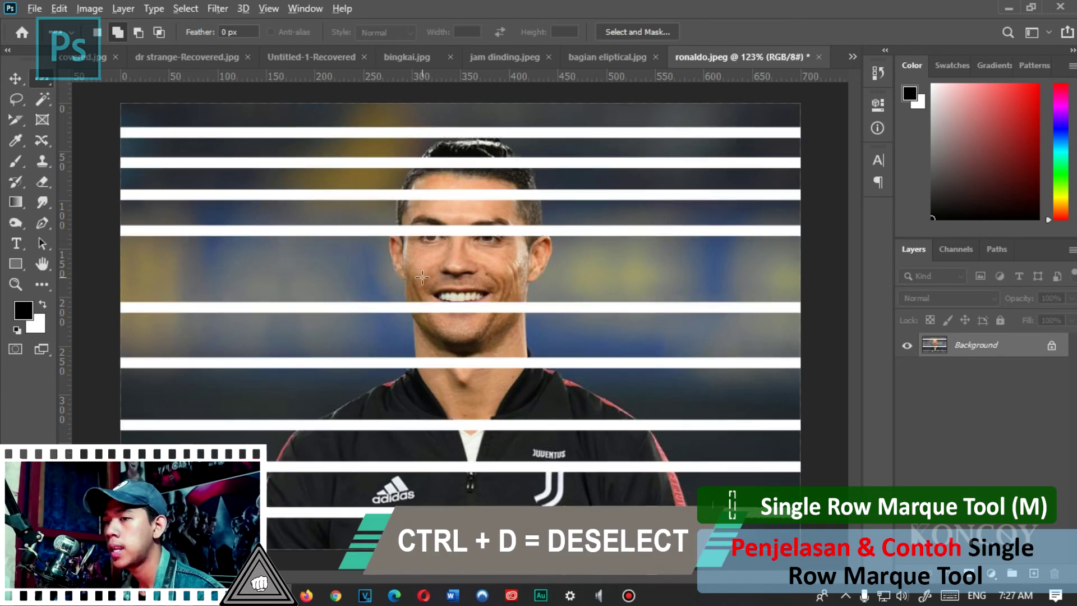
scroll(422, 276, "down", 2)
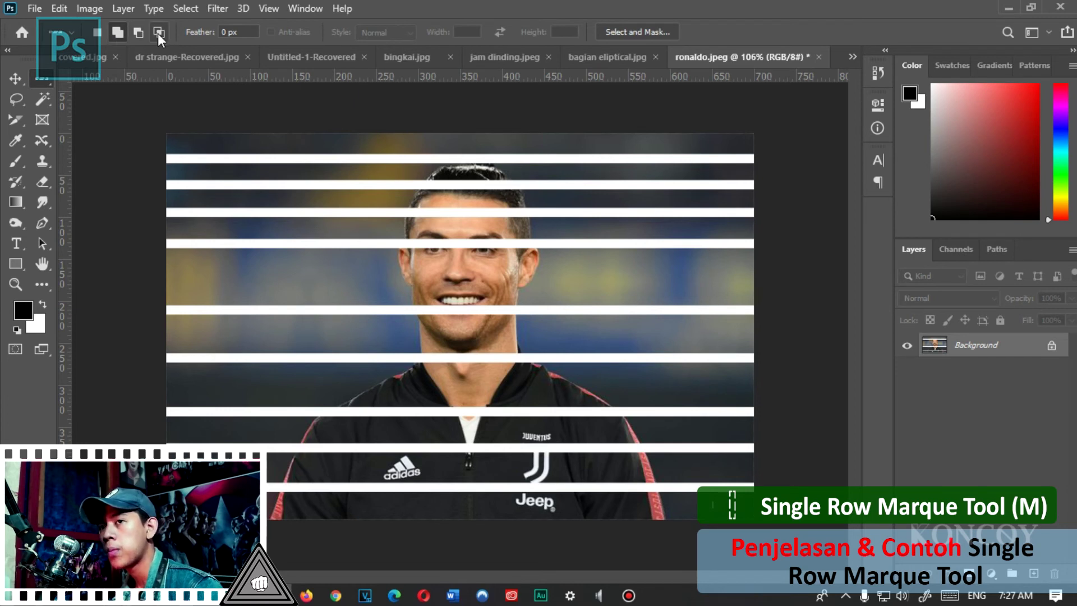
left_click(227, 32)
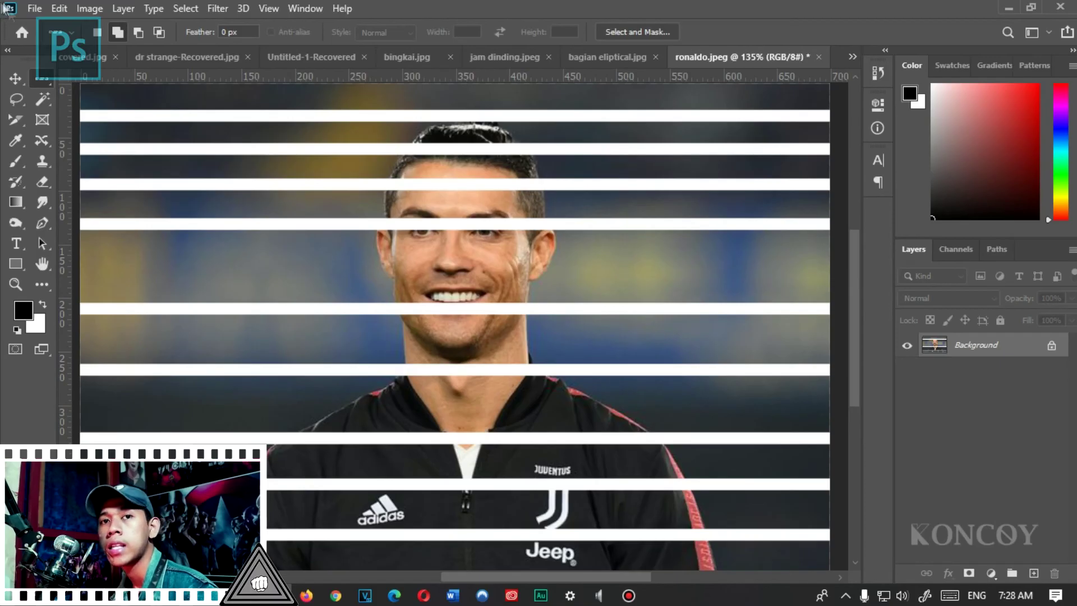
right_click(41, 81)
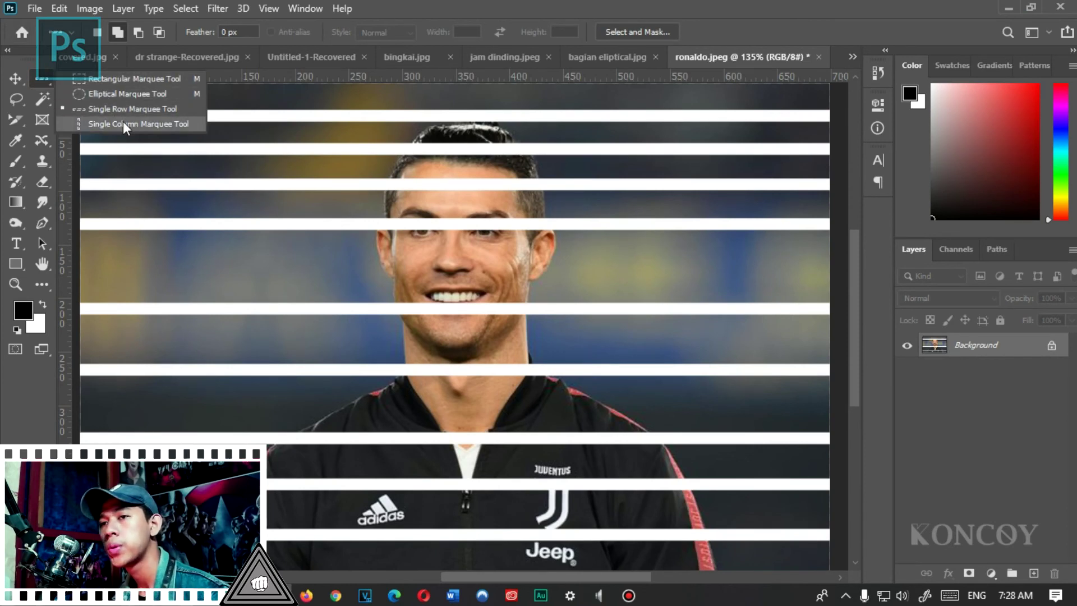
left_click(125, 126)
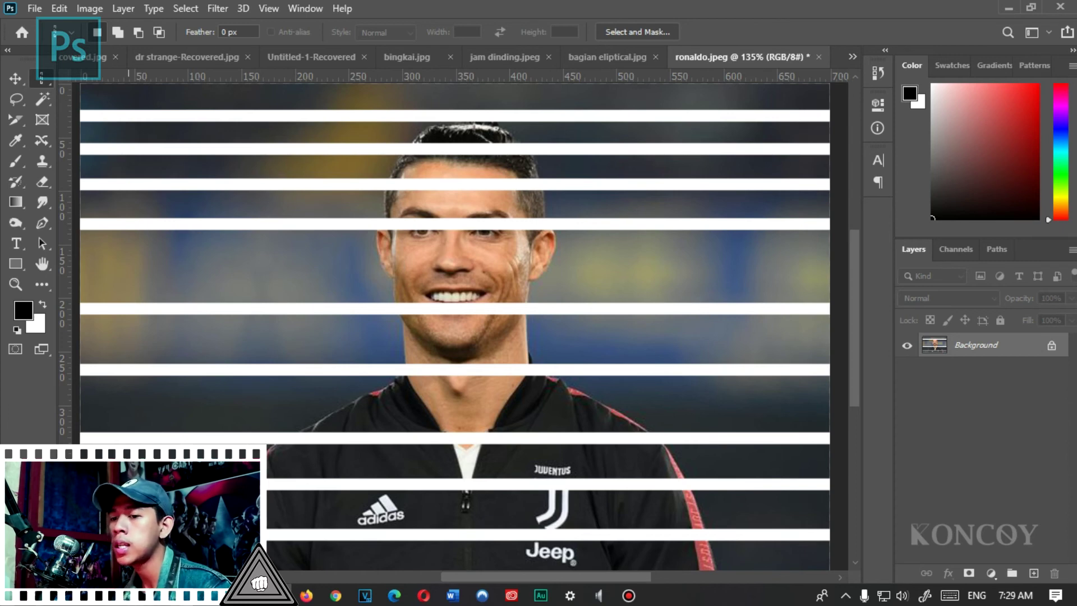
Step: Open dr strange.jpg from the MARQUE TOOL folder by dragging it into Photoshop
key("alt+Tab")
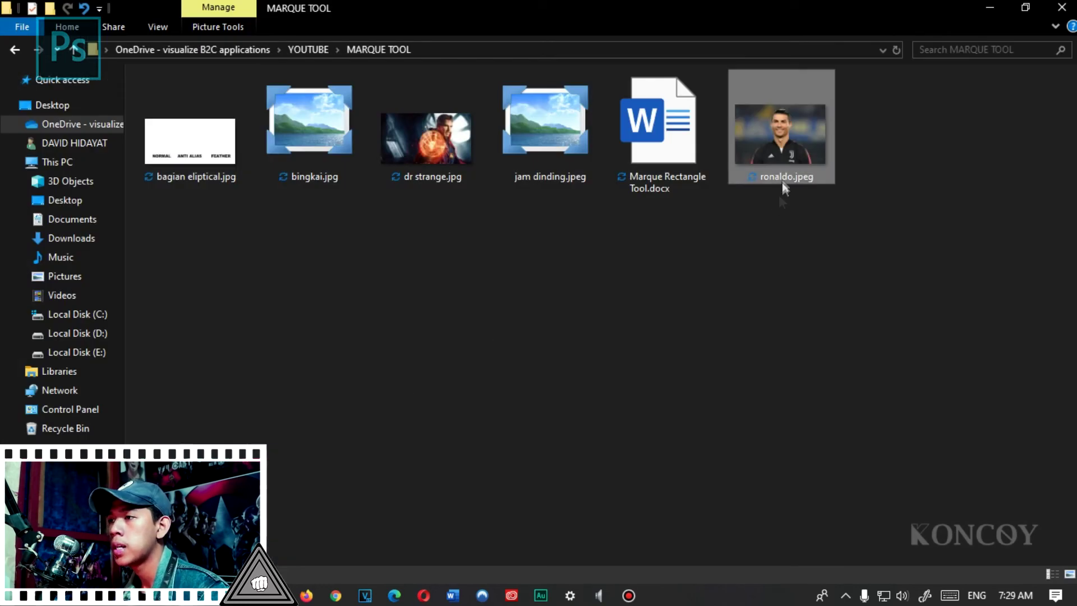
left_click_drag(459, 147, 296, 581)
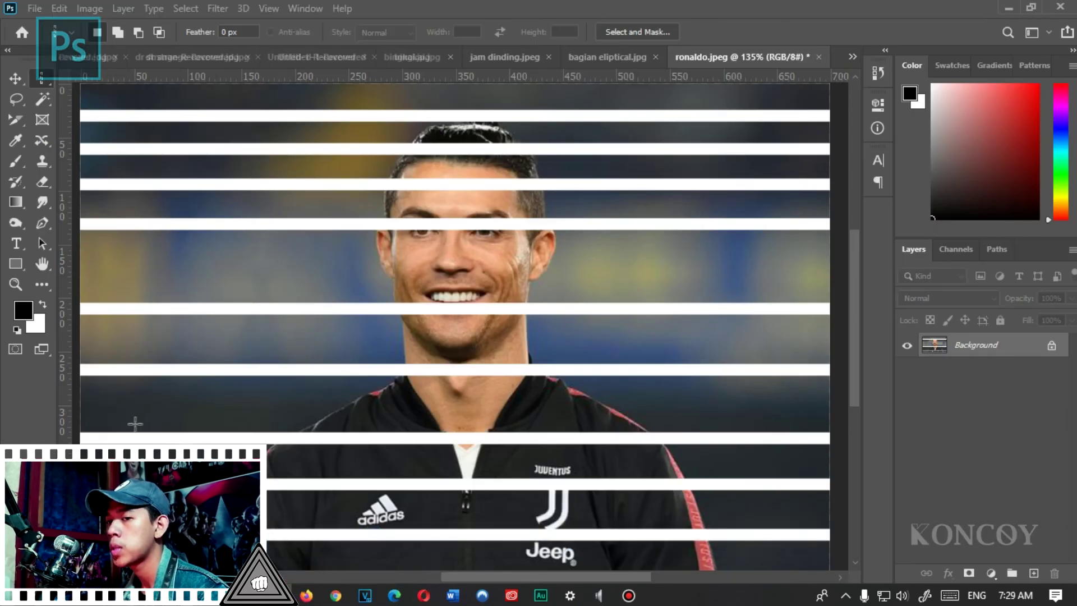
left_click_drag(296, 581, 416, 524)
scroll(382, 421, "down", 1)
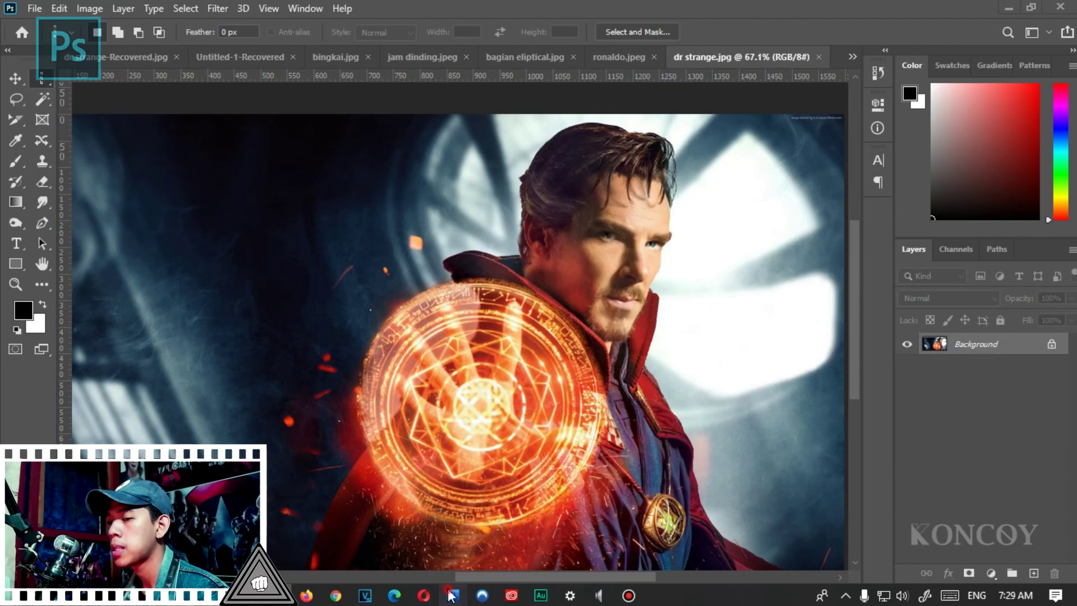
Step: Choose the Single Column Marquee Tool from the marquee variants and close the tool list
scroll(346, 318, "down", 1)
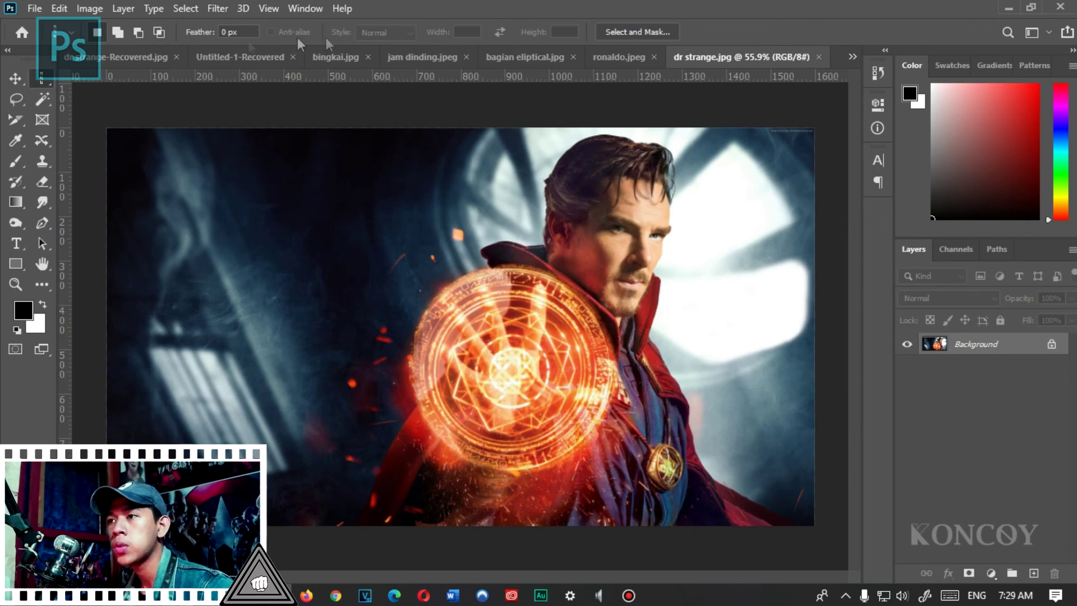
left_click(43, 83)
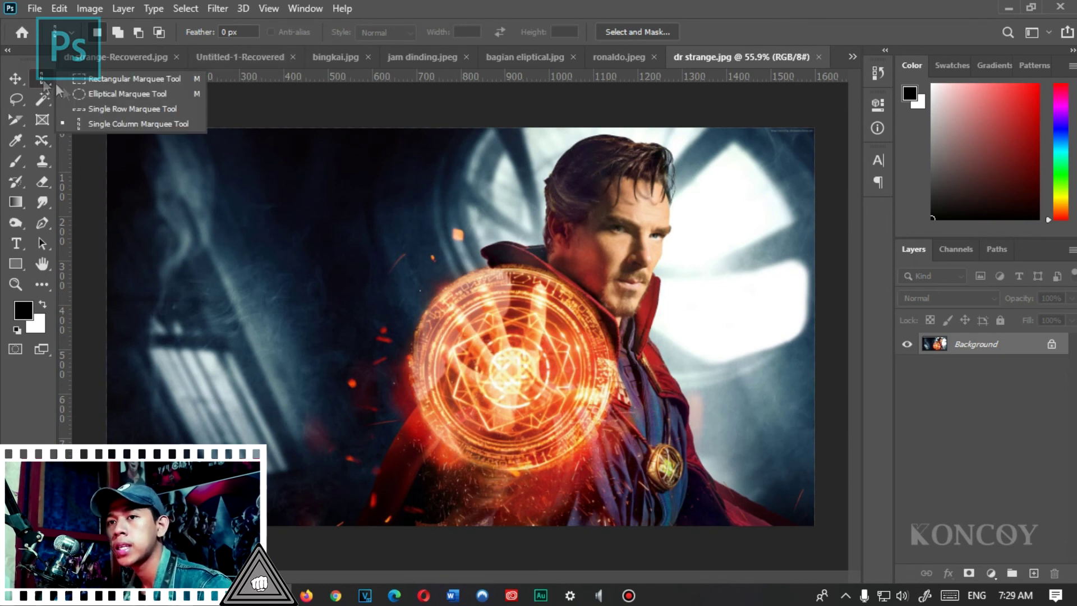
left_click(132, 124)
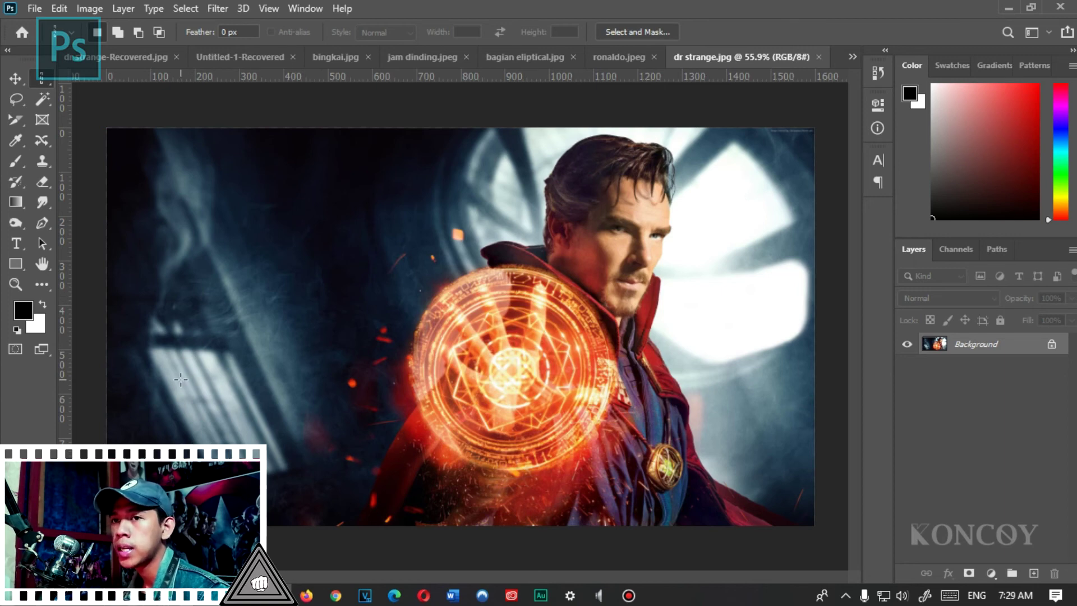
right_click(41, 78)
left_click(264, 241)
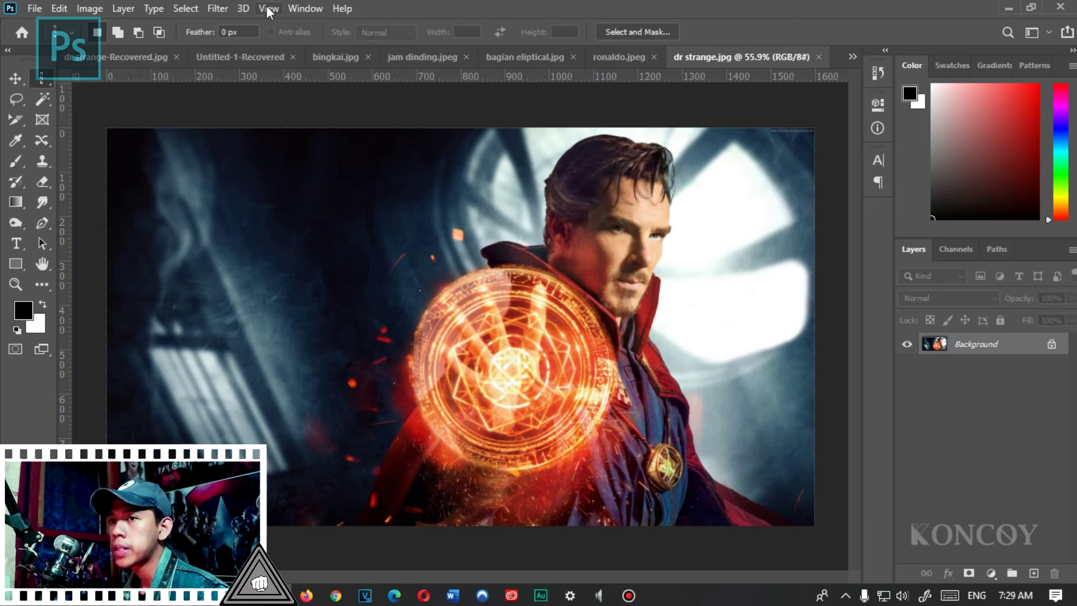
Step: Create a new vertical guide at 50% position via View > New Guide
left_click(268, 9)
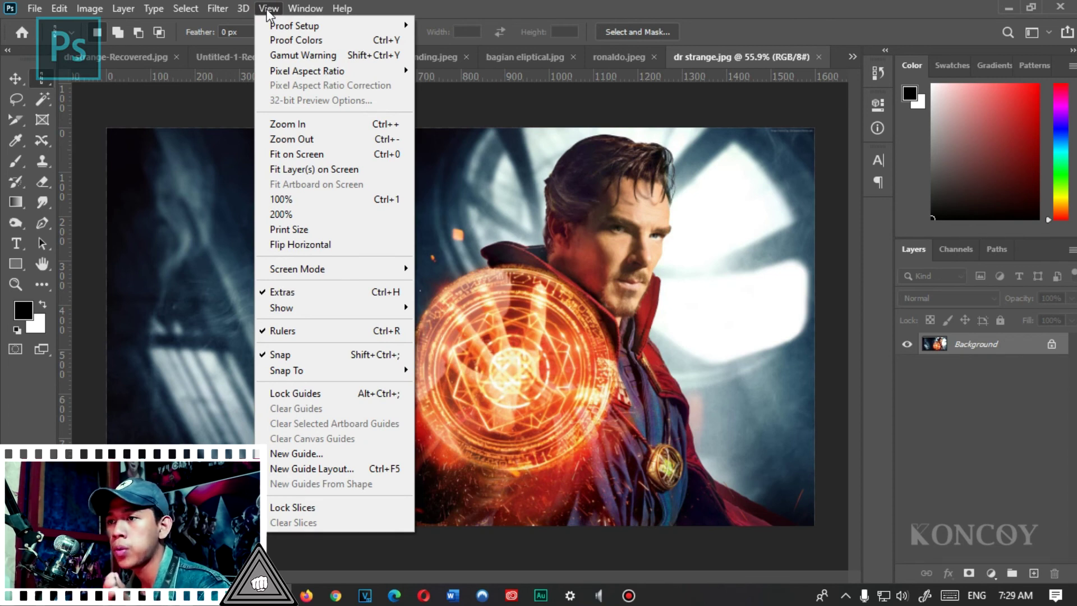
left_click(317, 458)
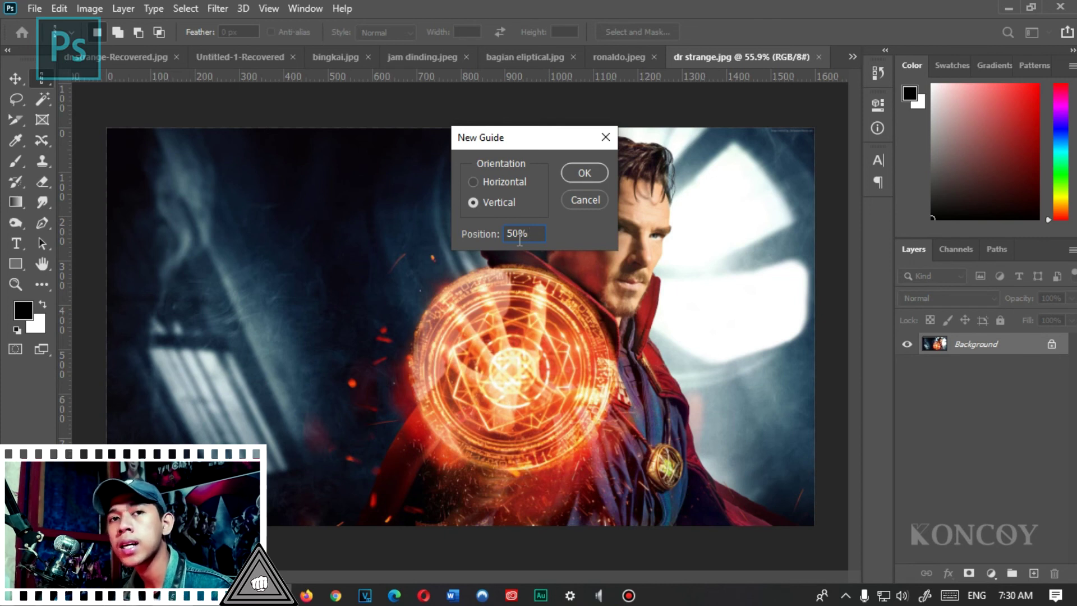
left_click(589, 174)
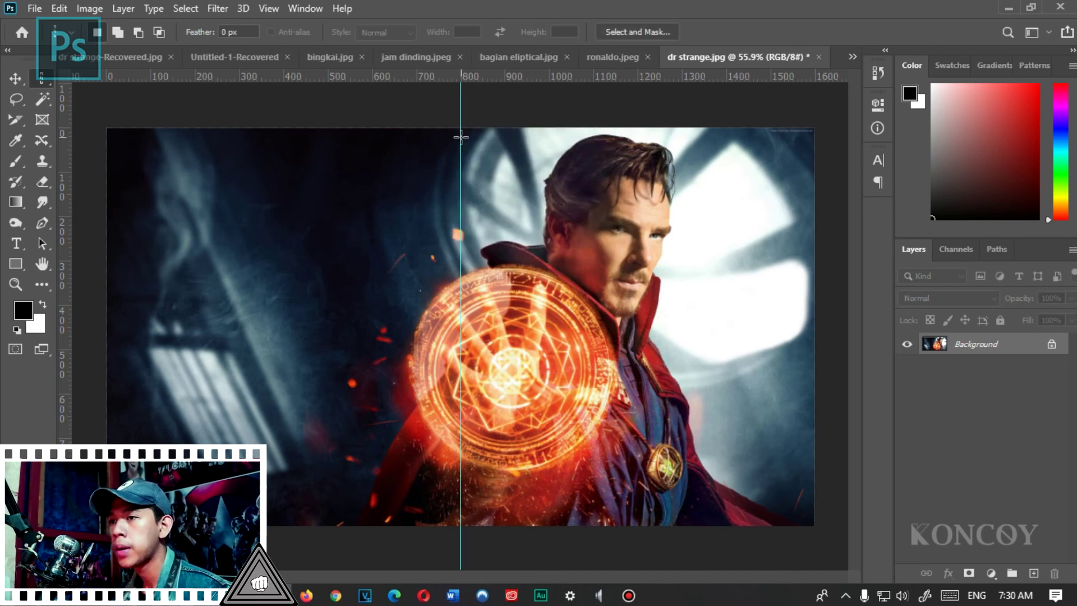
Step: Select a one-pixel column on the centre guide with the Single Column Marquee Tool
right_click(44, 77)
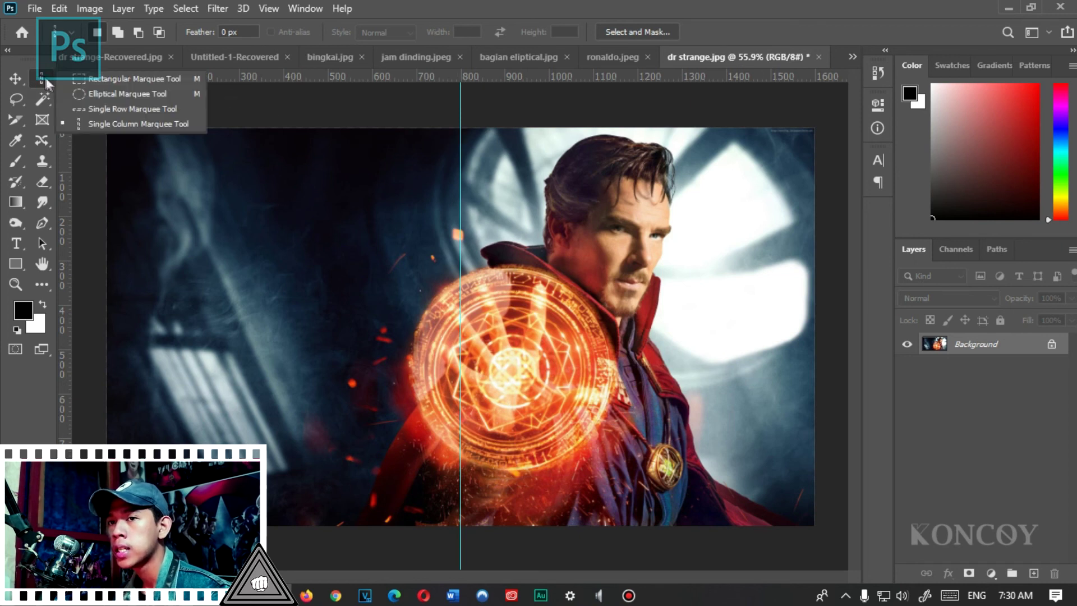
left_click(139, 124)
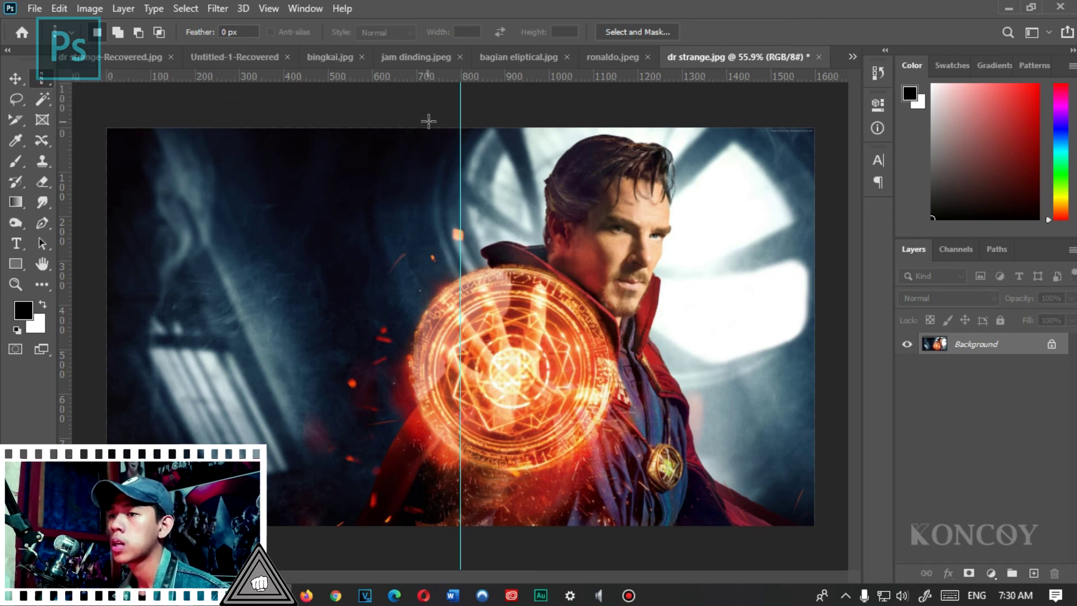
left_click(462, 133)
scroll(462, 238, "up", 5)
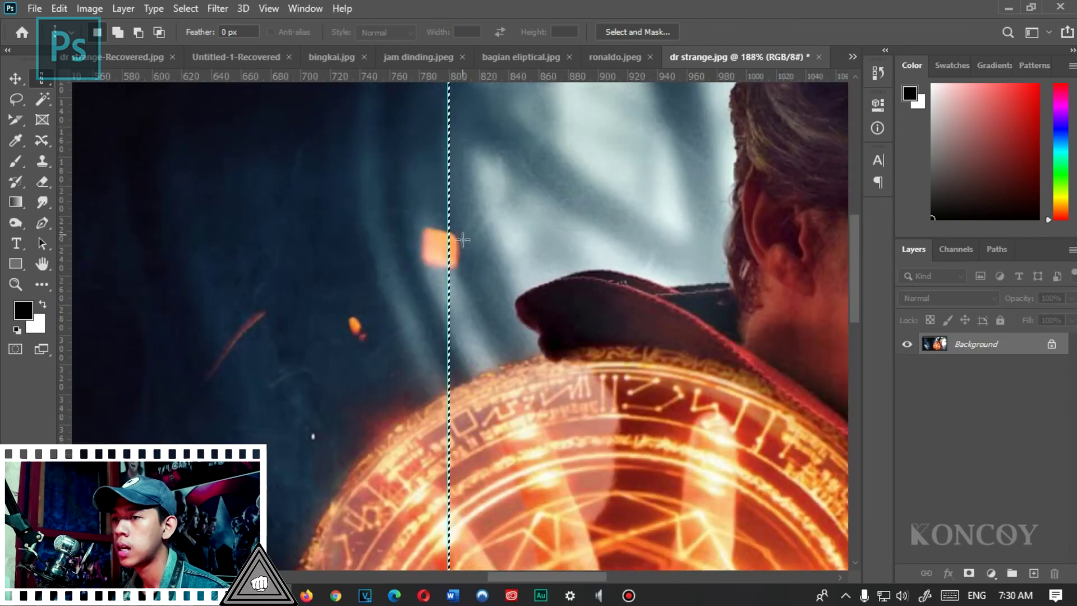
scroll(464, 243, "up", 2)
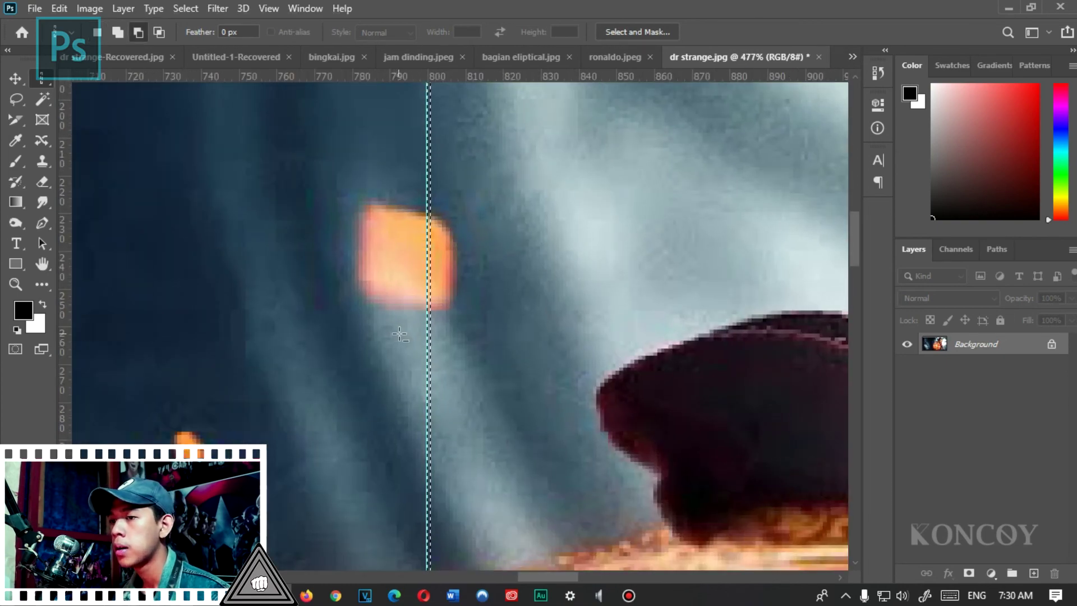
Step: Zoom in to check the column sits on the guide, then zoom back out
scroll(456, 241, "up", 2)
scroll(444, 199, "up", 2)
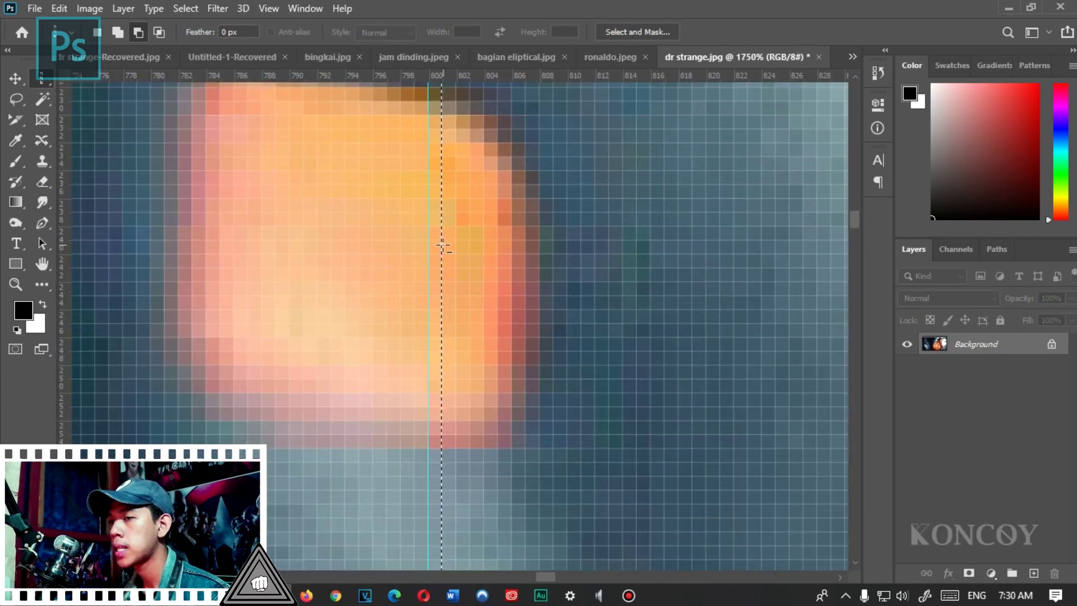
scroll(439, 235, "down", 1)
scroll(438, 247, "down", 3)
scroll(460, 258, "down", 5)
scroll(532, 308, "up", 2)
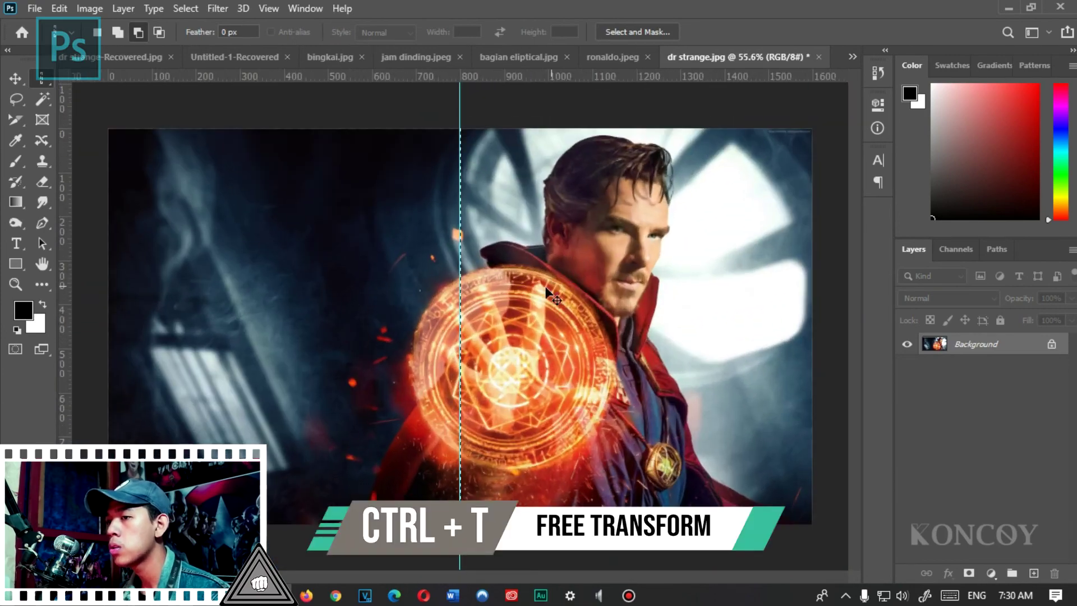
key("ctrl+t")
key("Escape")
scroll(463, 325, "up", 3)
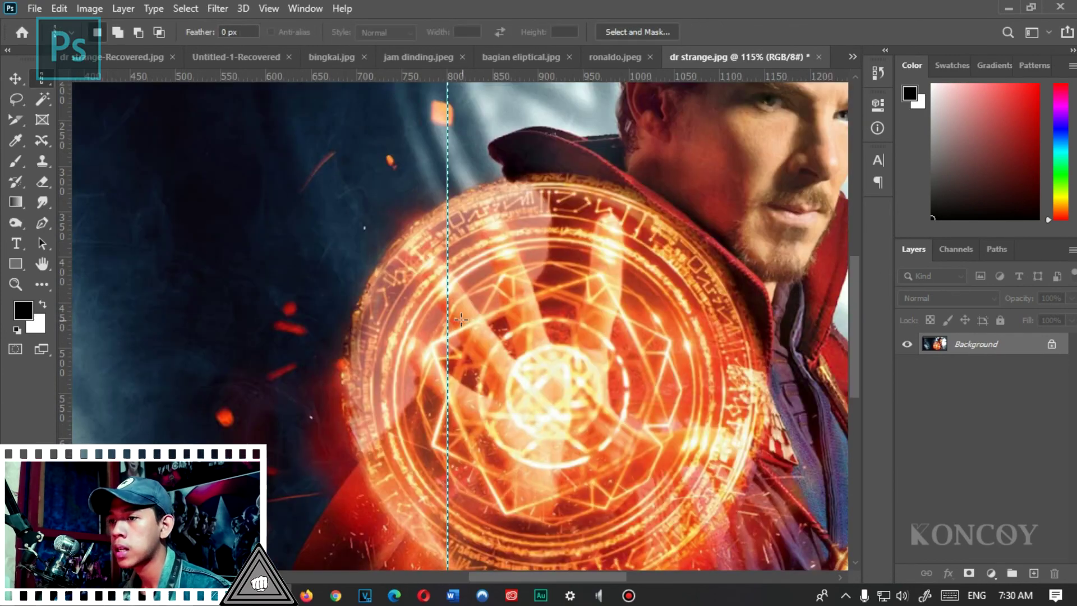
Step: Stretch the centre column selection to the right edge and copy that half to Layer 1
right_click(460, 323)
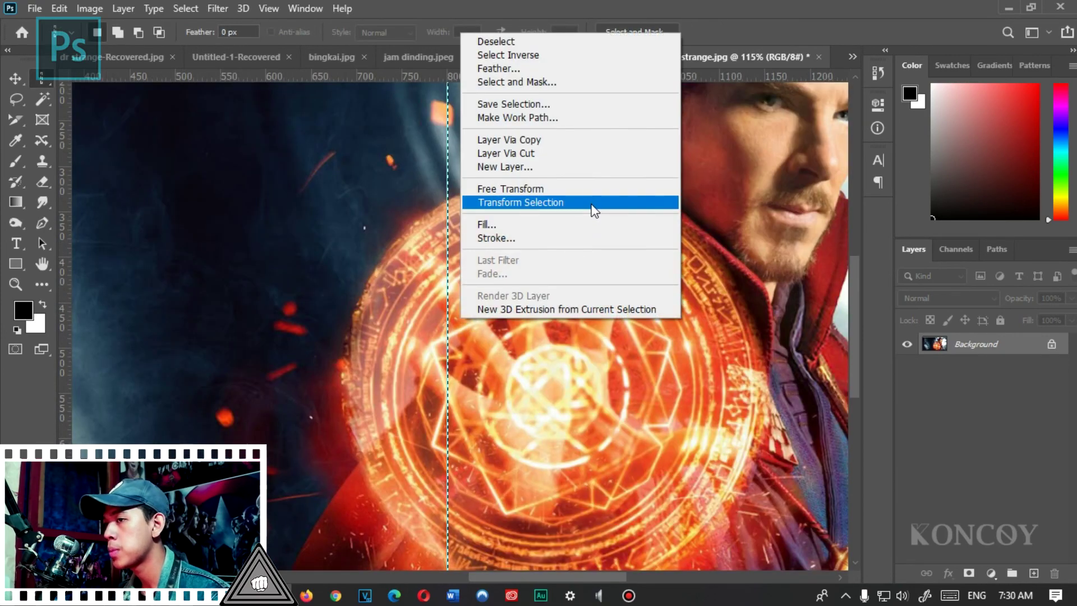
left_click(595, 211)
scroll(485, 335, "down", 2)
scroll(485, 336, "down", 2)
left_click_drag(461, 325, 844, 326)
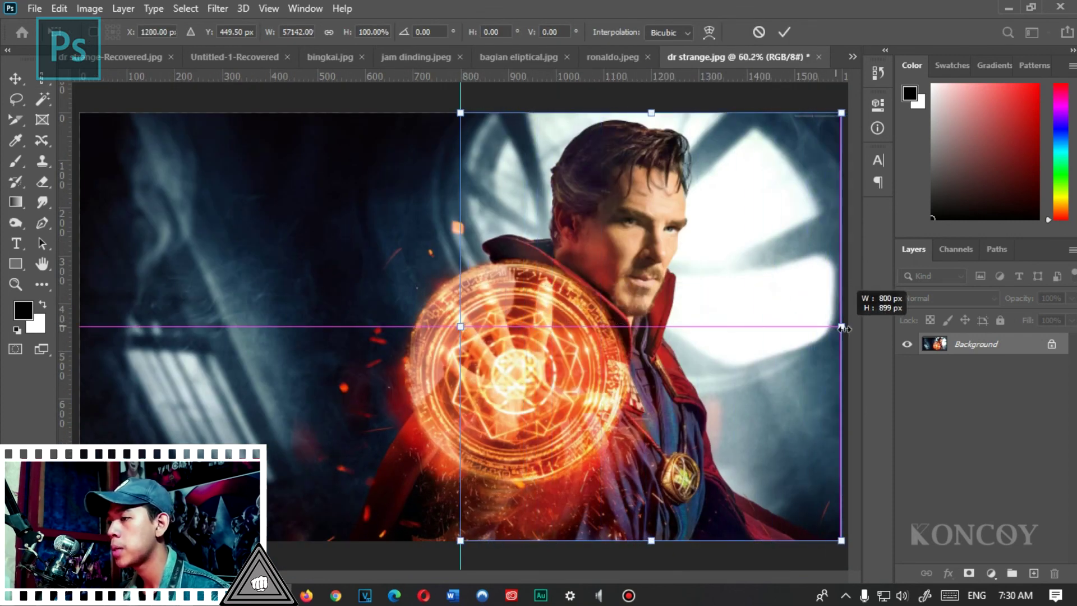
key("Return")
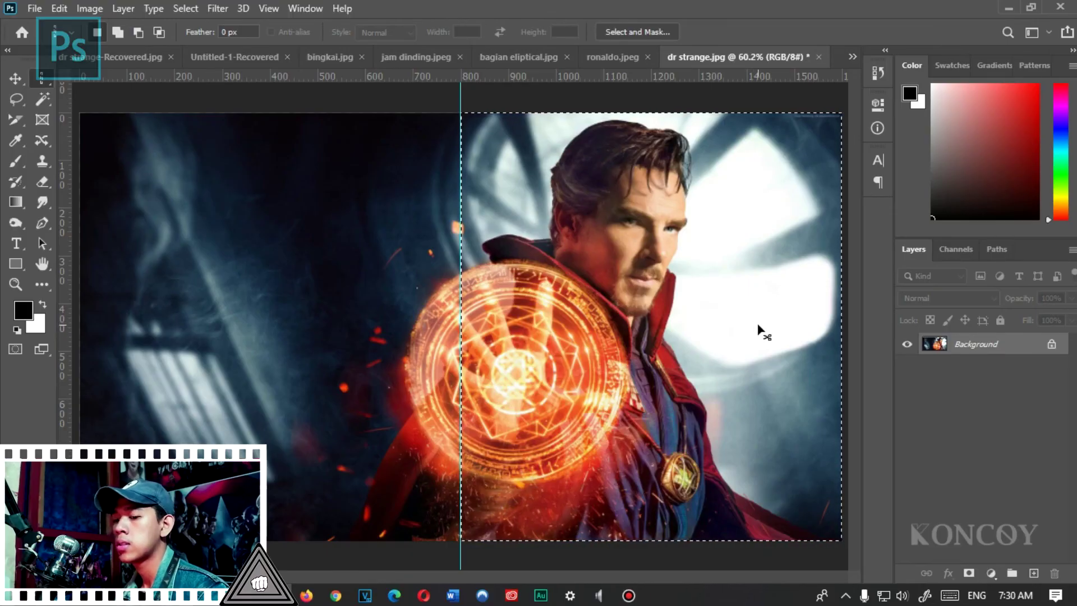
key("ctrl+j")
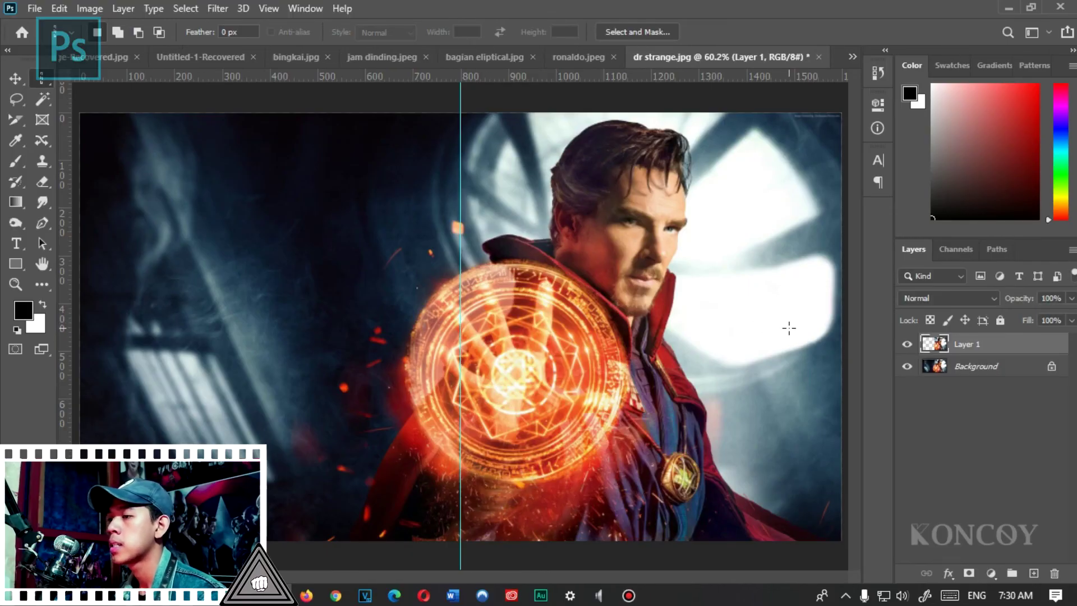
Step: Flip Layer 1 horizontally and move it left of the centre guide to mirror Doctor Strange
key("v")
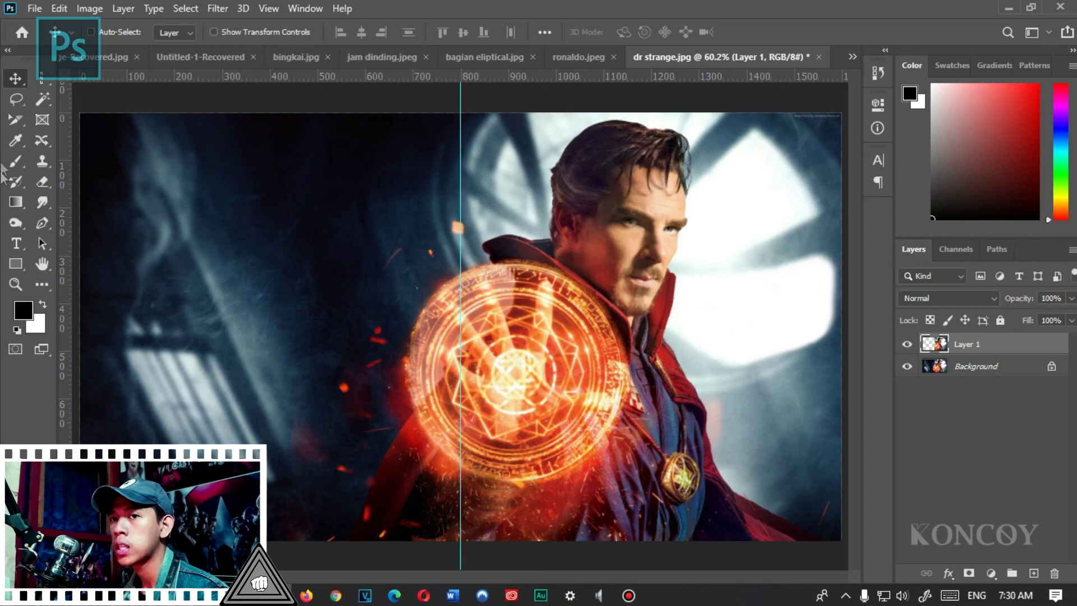
key("m")
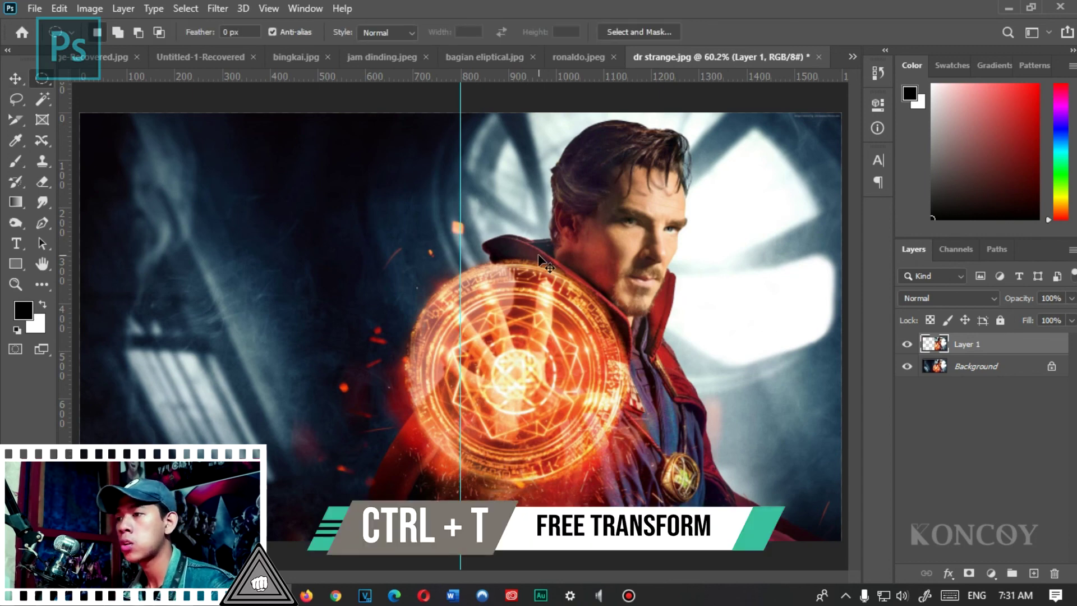
key("ctrl+t")
right_click(633, 250)
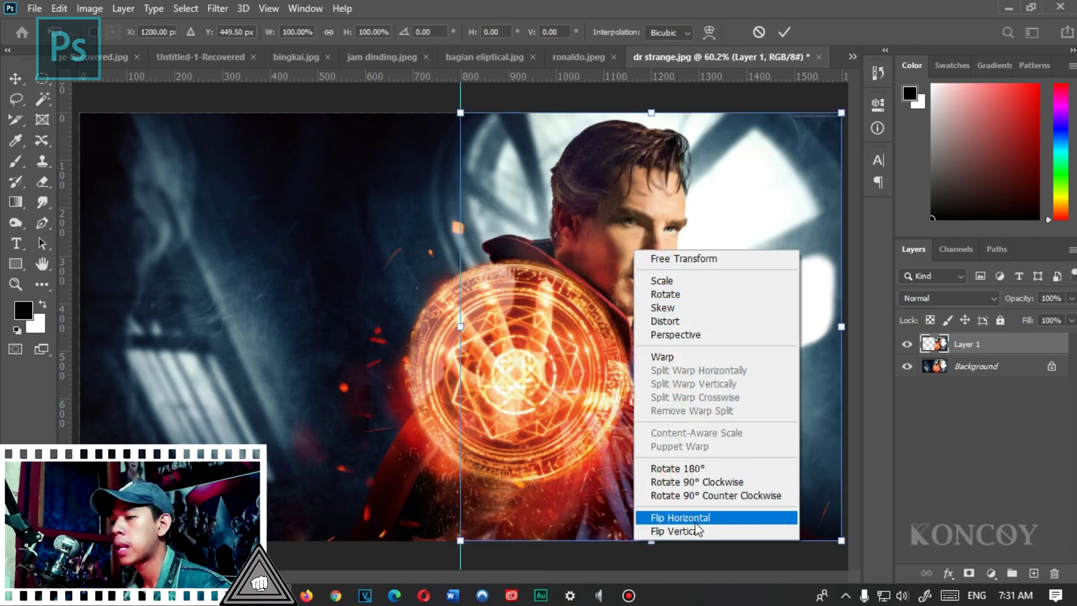
left_click(696, 519)
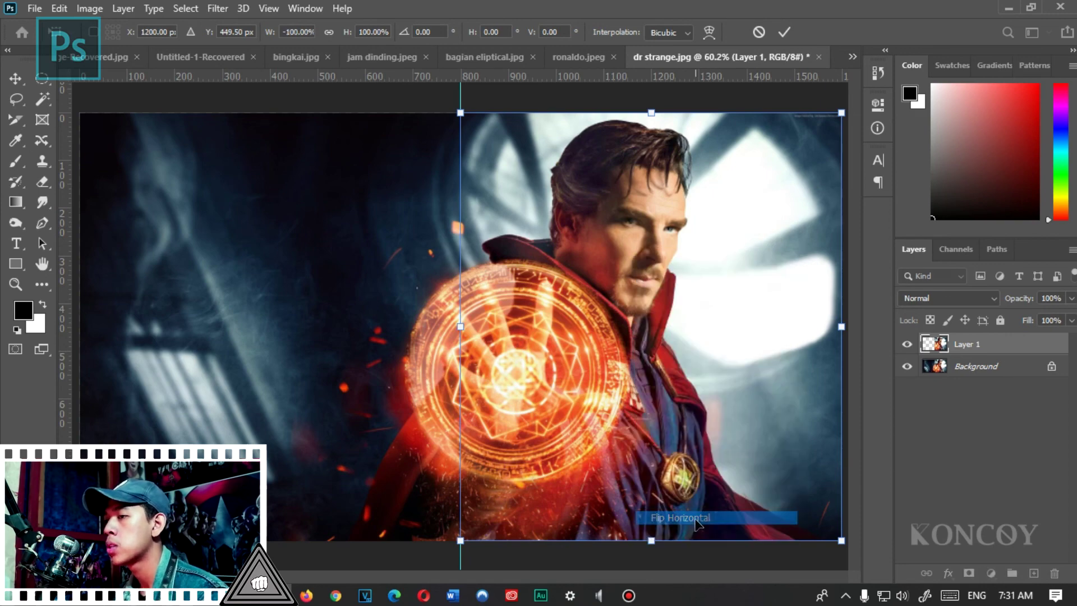
left_click_drag(701, 435, 355, 416)
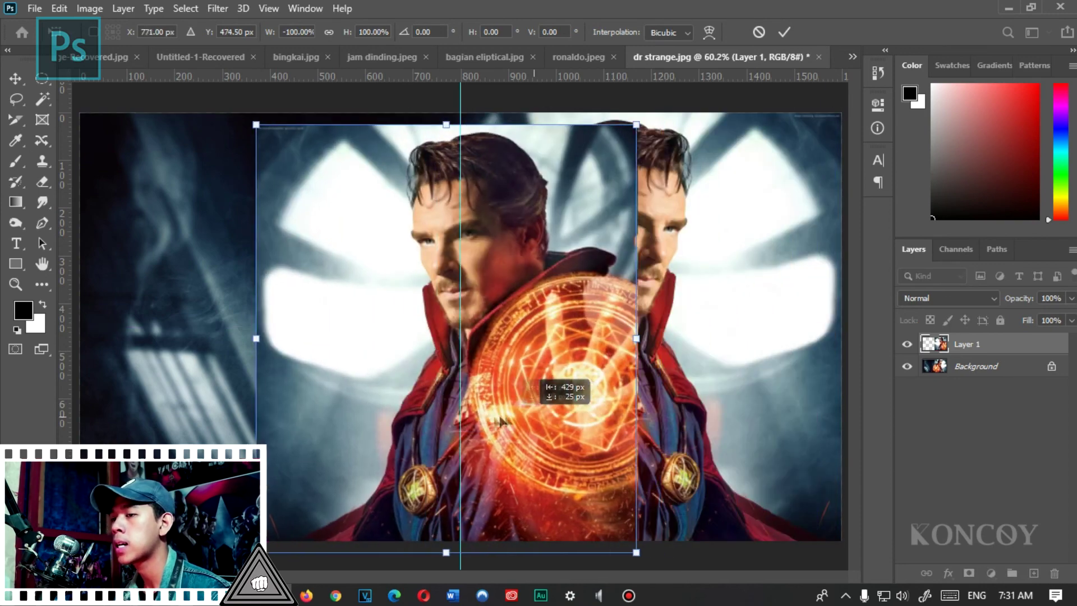
key("Return")
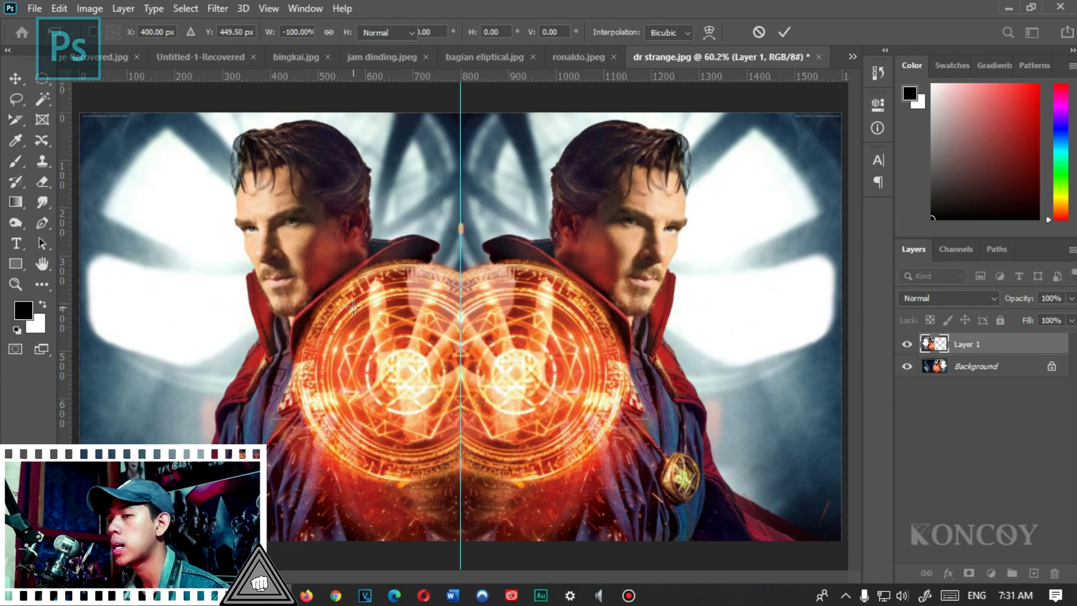
key("m")
key("ctrl+minus")
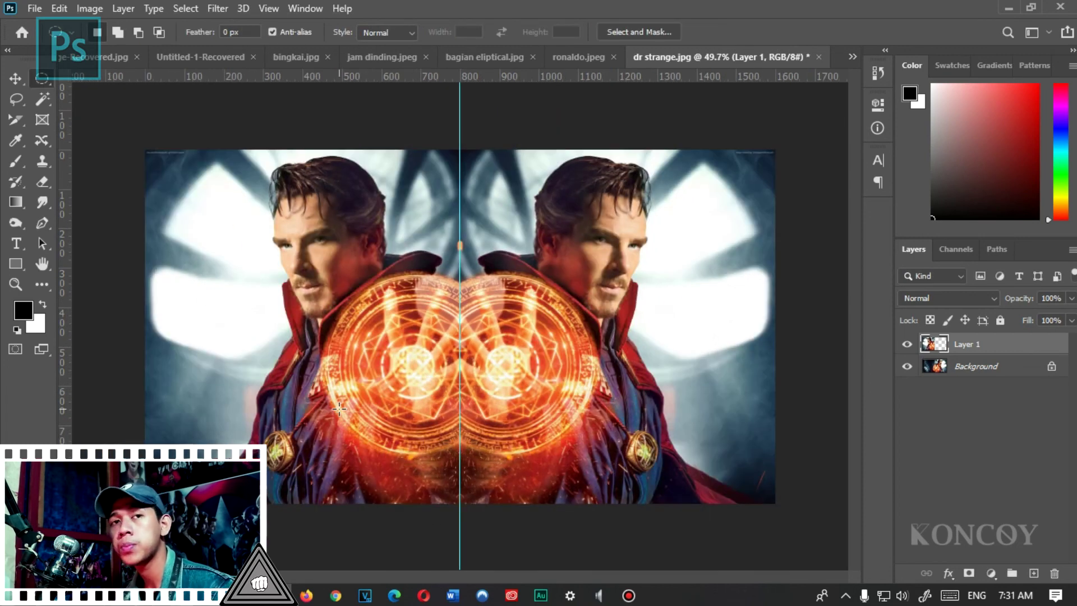